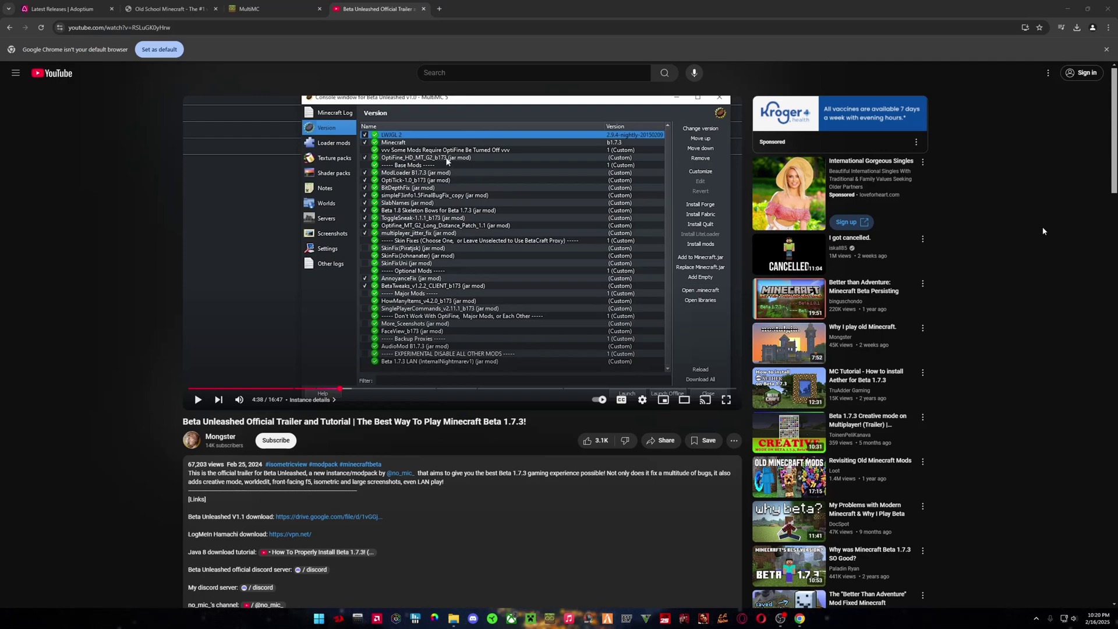
Review the Beta Unleashed trailer page and the MultiMC website, comparing the two sources needed for the setup.
scroll(374, 275, down, 2)
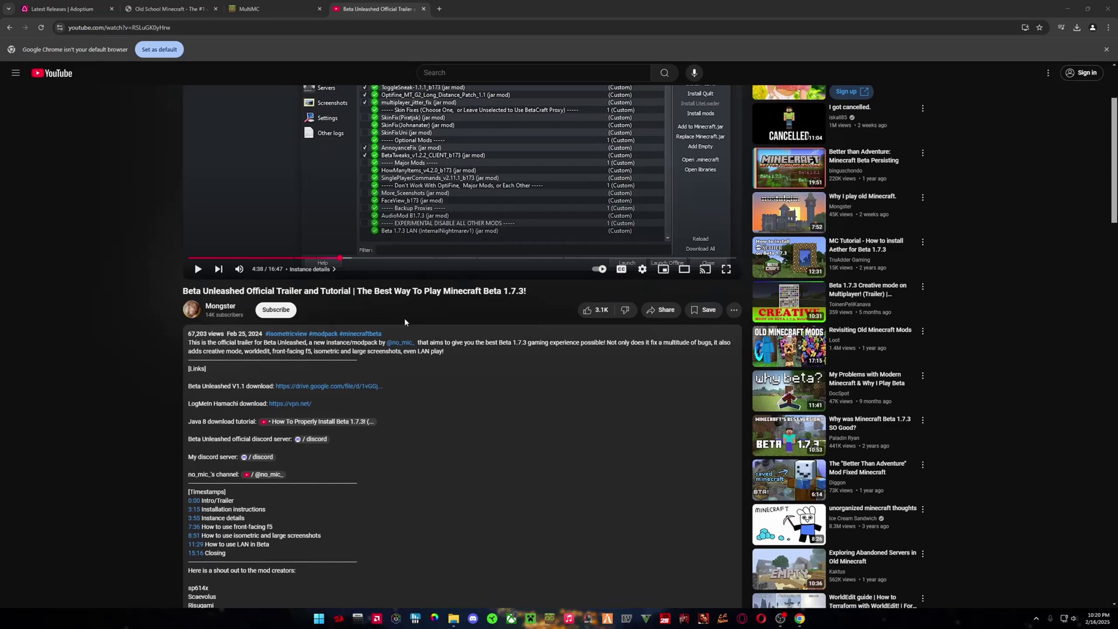
scroll(404, 322, up, 2)
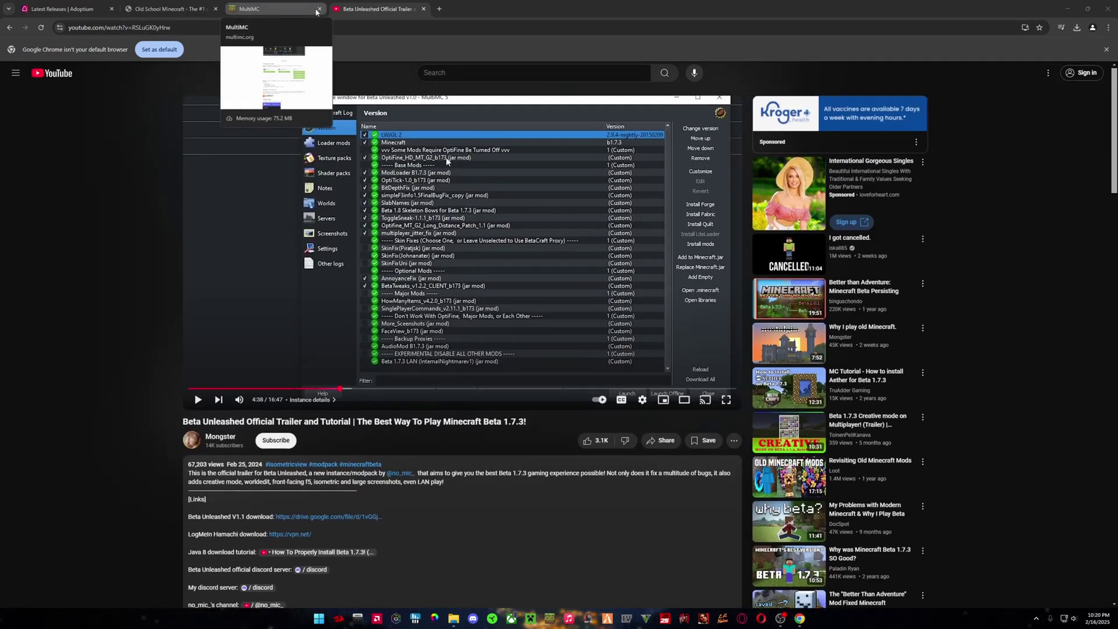
click(284, 7)
click(357, 4)
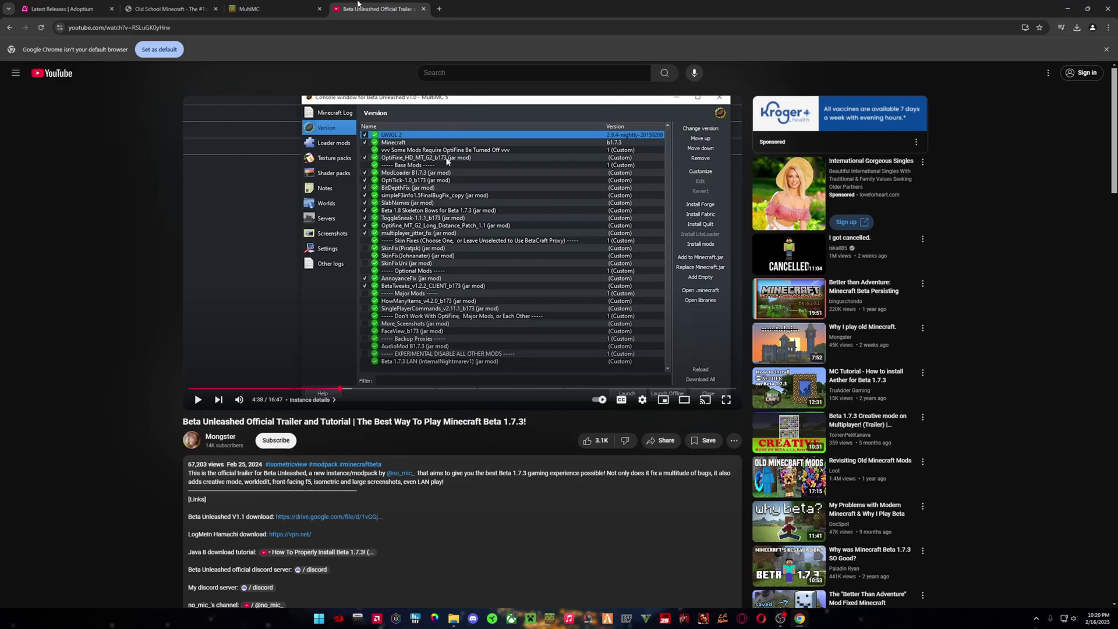
click(248, 3)
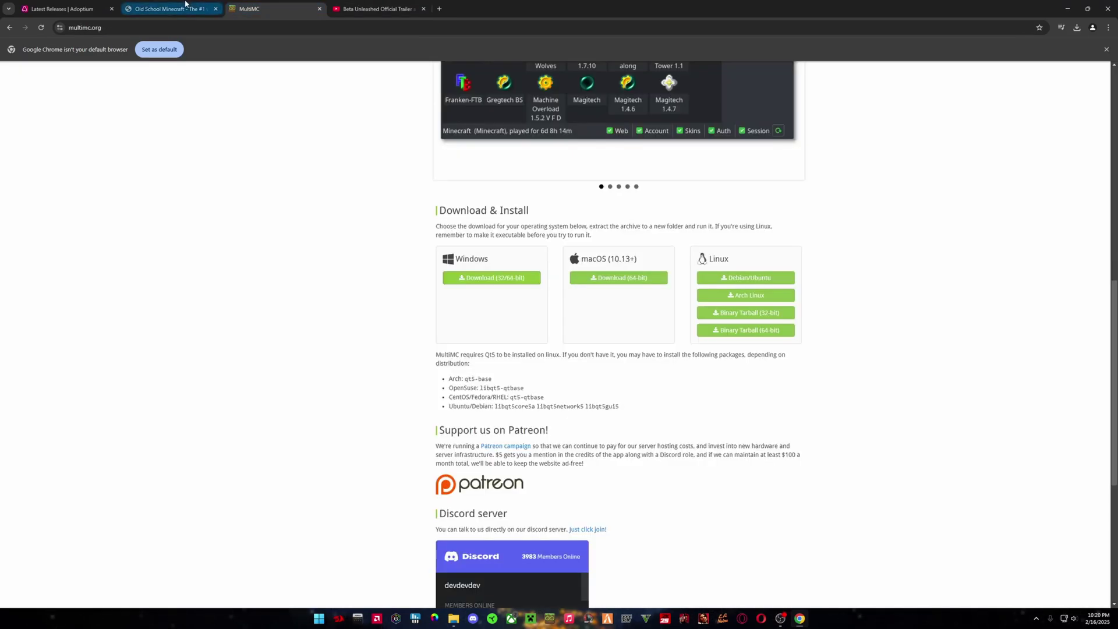
scroll(475, 199, up, 6)
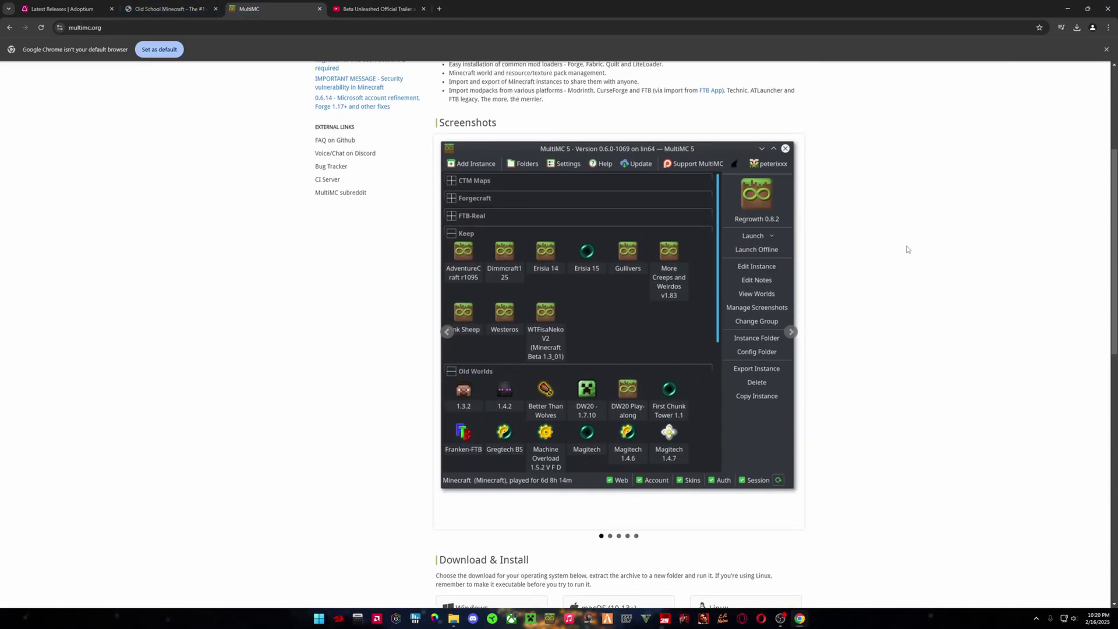
click(374, 5)
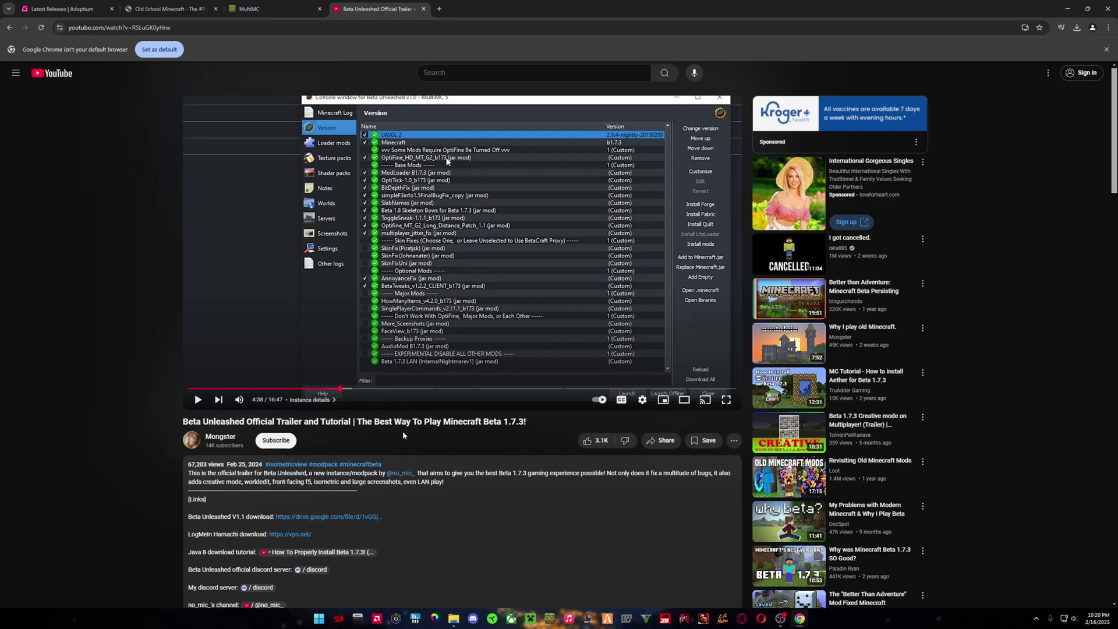
click(272, 6)
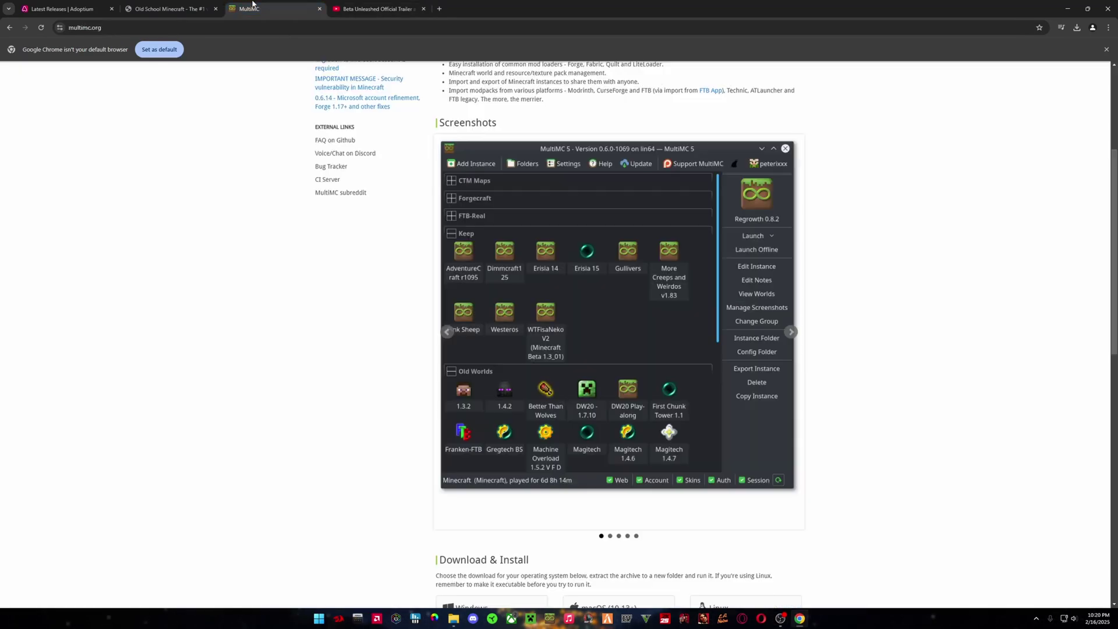
click(348, 6)
click(294, 6)
click(378, 9)
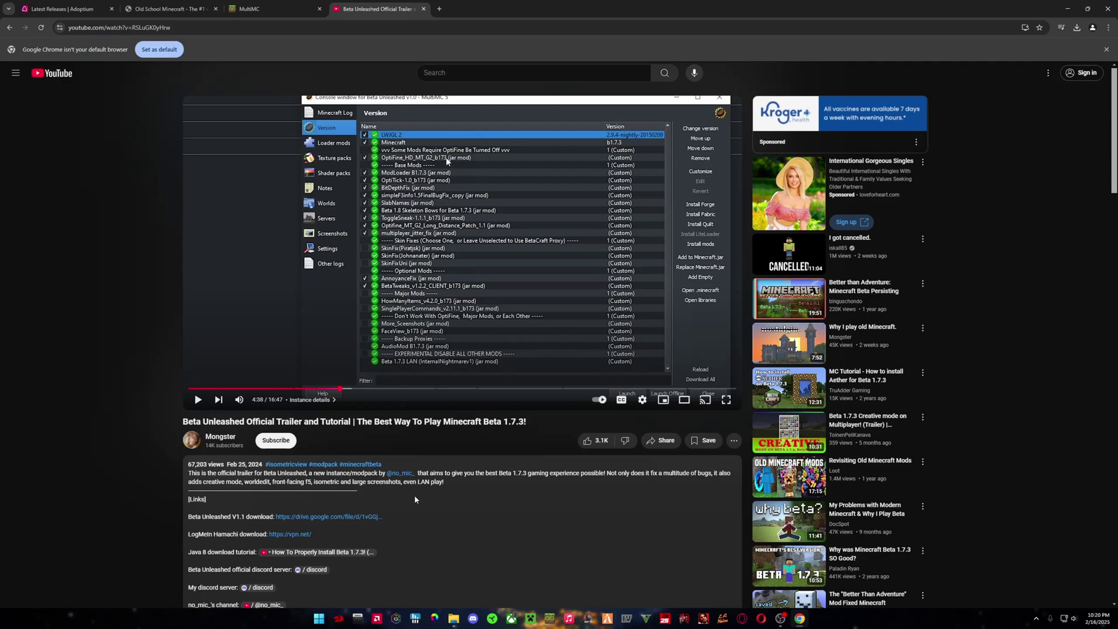
Examine the Beta Unleashed video description for the modpack download, Java 8 tutorial and Discord links.
scroll(17, 270, down, 3)
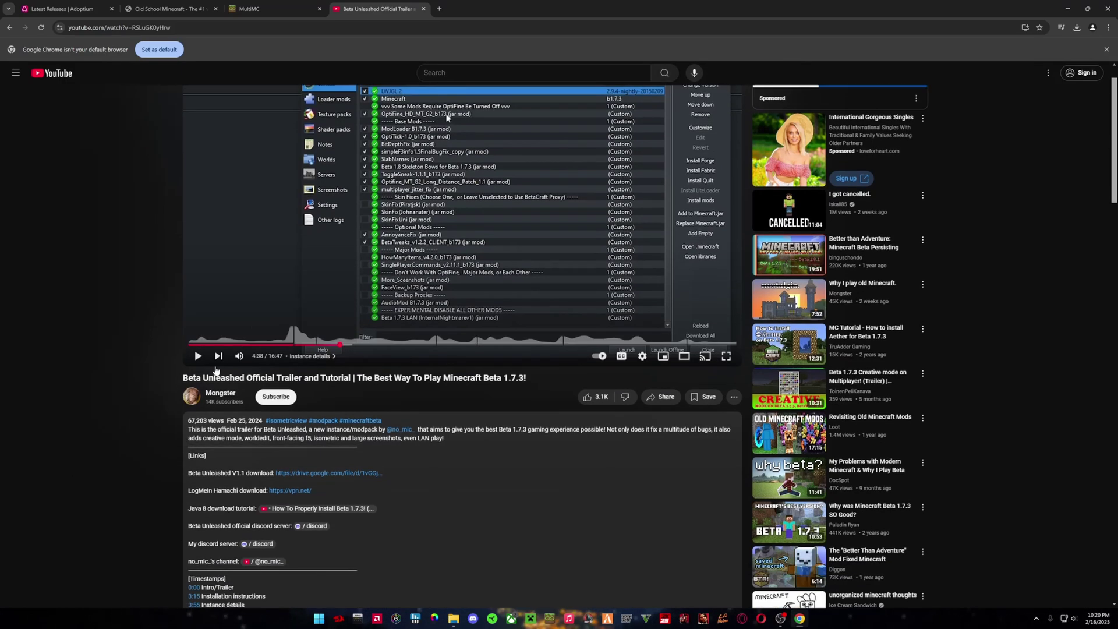
scroll(18, 270, down, 4)
scroll(297, 373, up, 6)
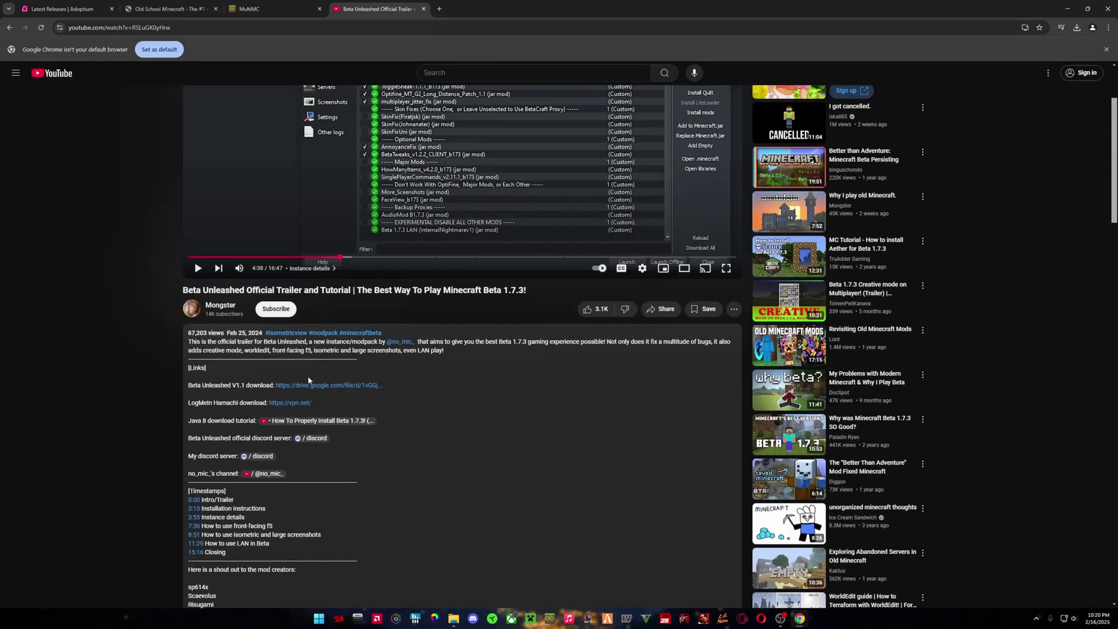
scroll(653, 348, up, 1)
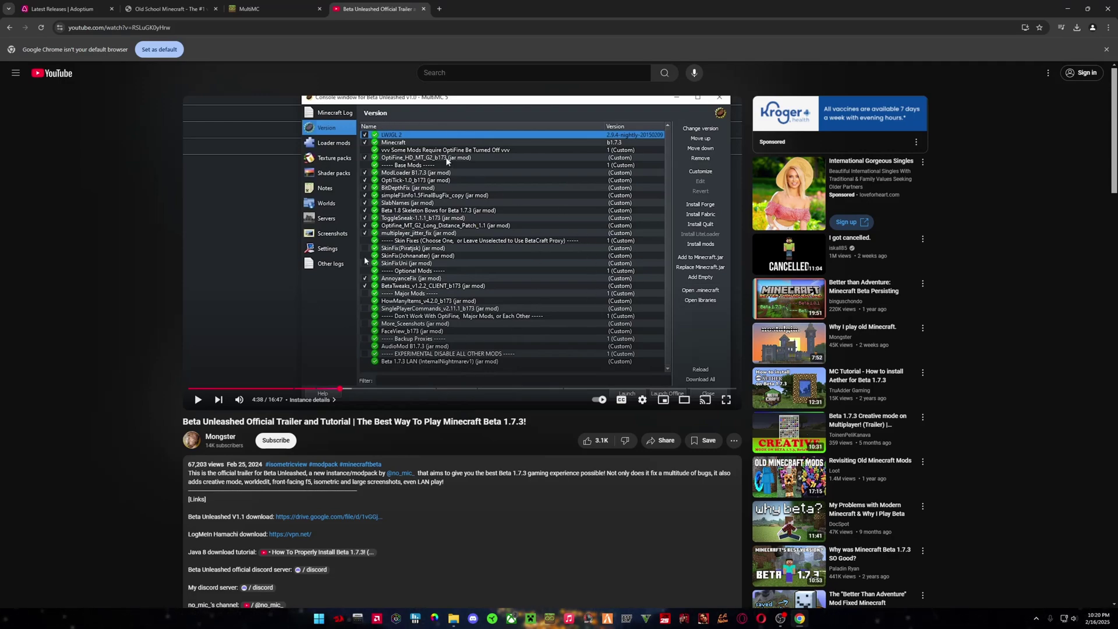
scroll(371, 233, down, 3)
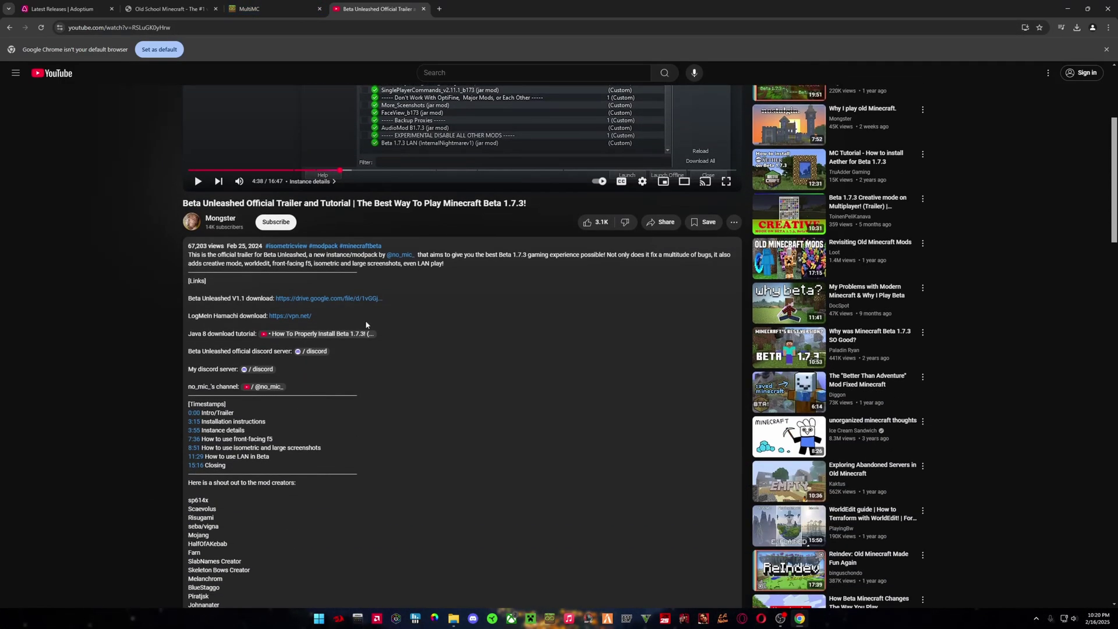
scroll(371, 231, up, 3)
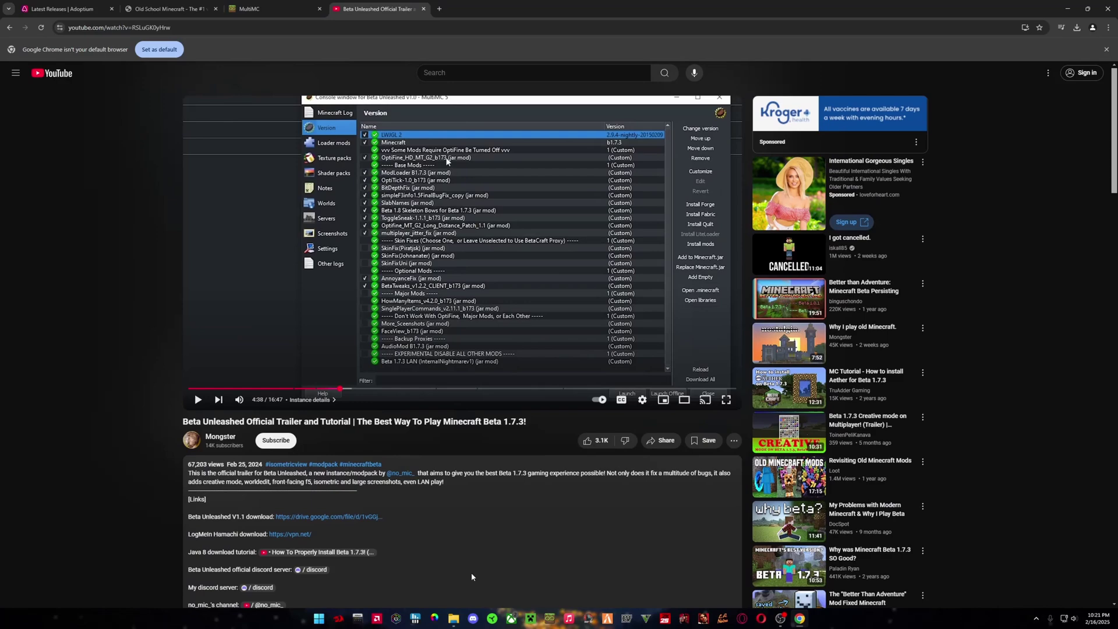
scroll(287, 555, down, 1)
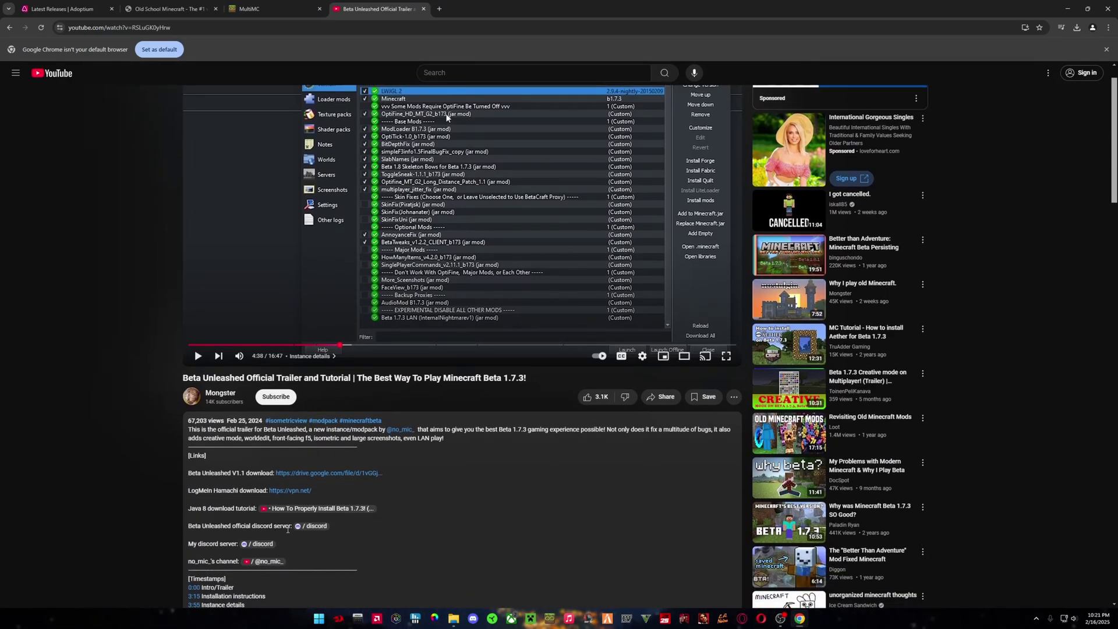
scroll(285, 531, up, 1)
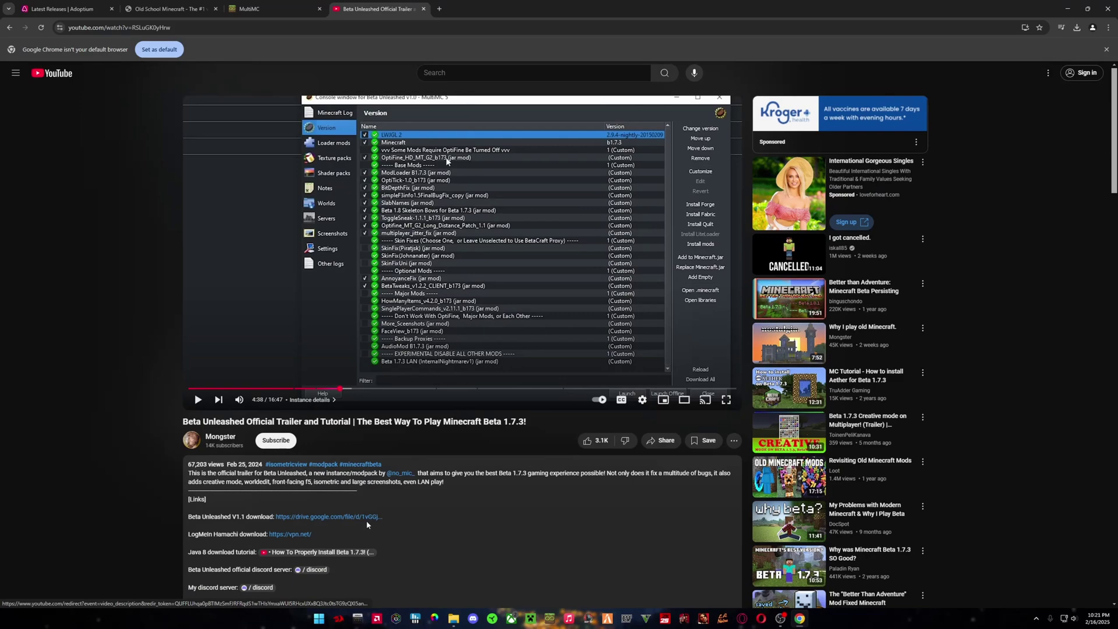
Find the Windows (32/64-bit) download in the Download & Install section of the MultiMC website.
click(277, 4)
scroll(304, 270, up, 4)
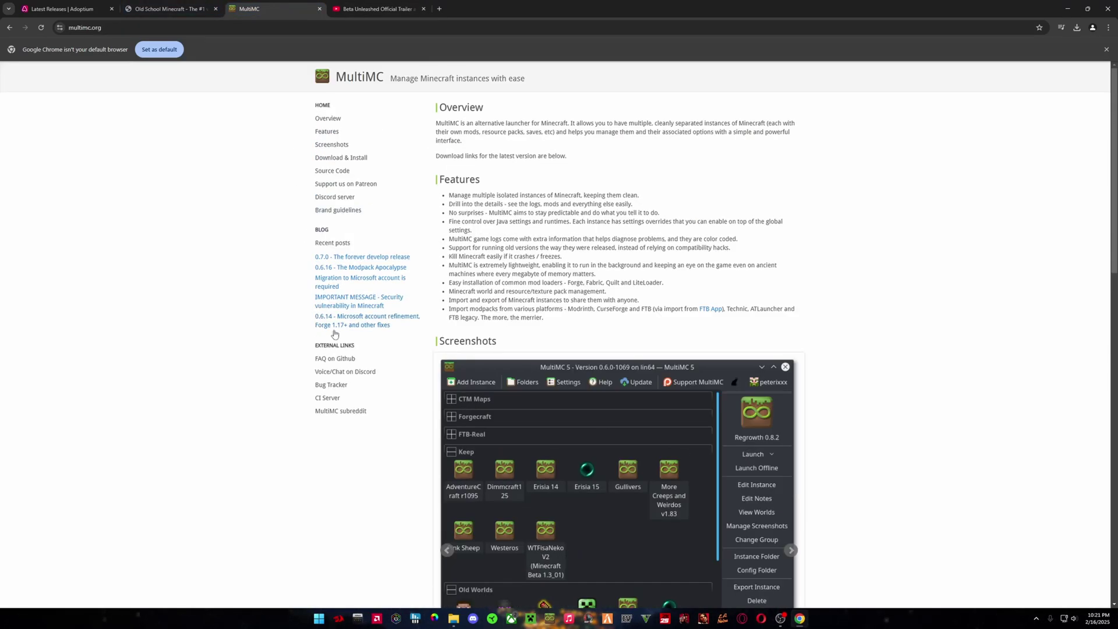
scroll(381, 330, down, 5)
scroll(381, 330, down, 4)
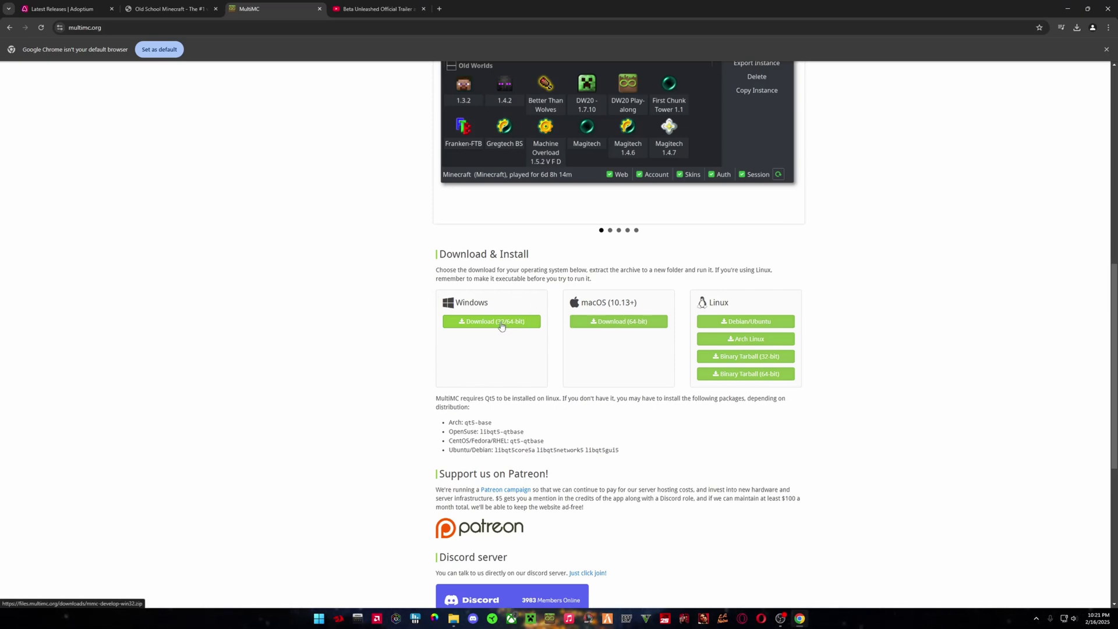
Switch to File Explorer and extract the mmc-develop-win32 archive in Downloads into its own folder with WinRAR.
click(453, 619)
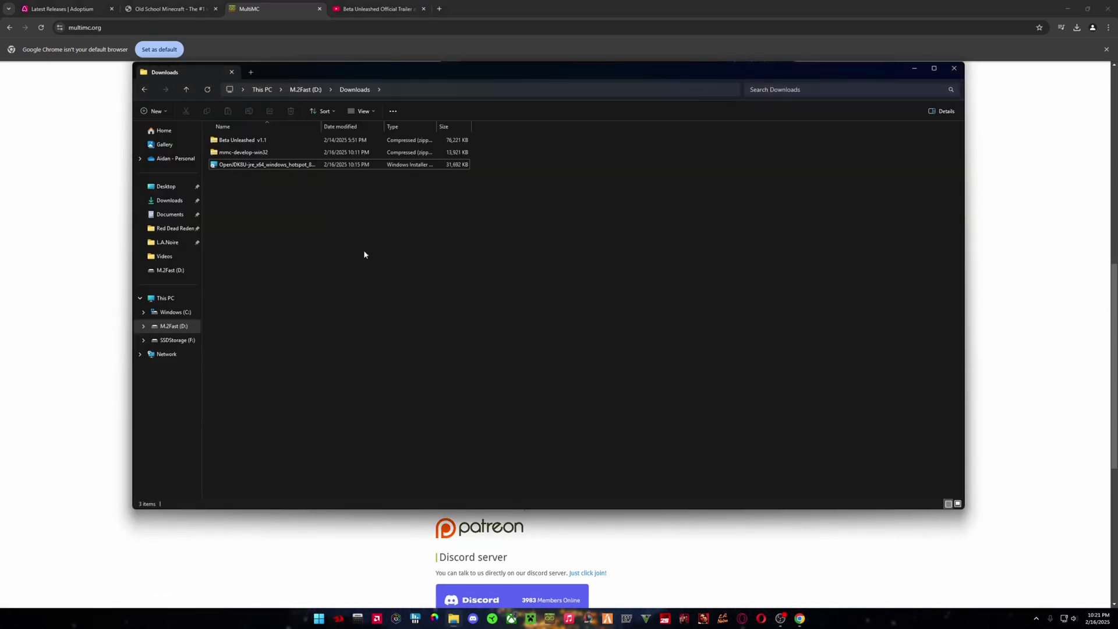
drag(309, 77, 486, 191)
click(433, 267)
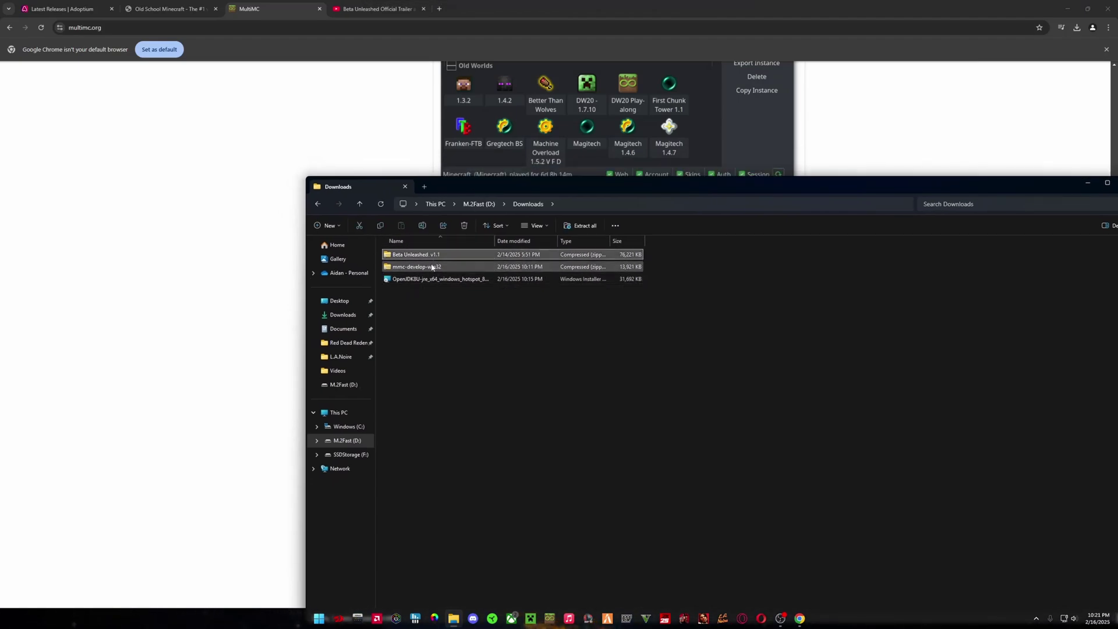
right_click(447, 269)
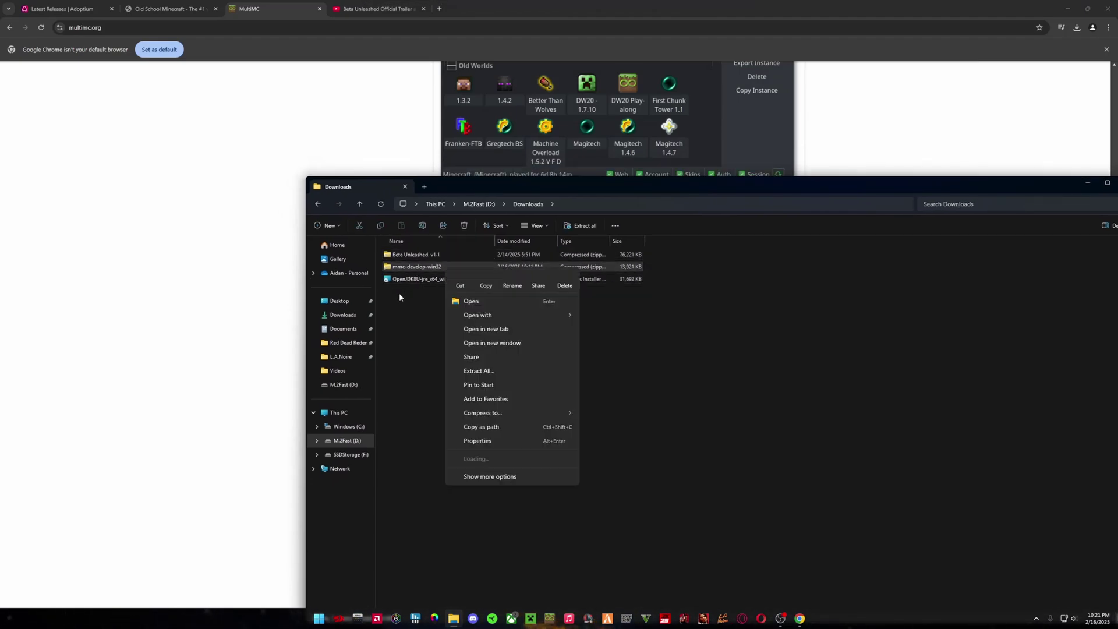
click(489, 477)
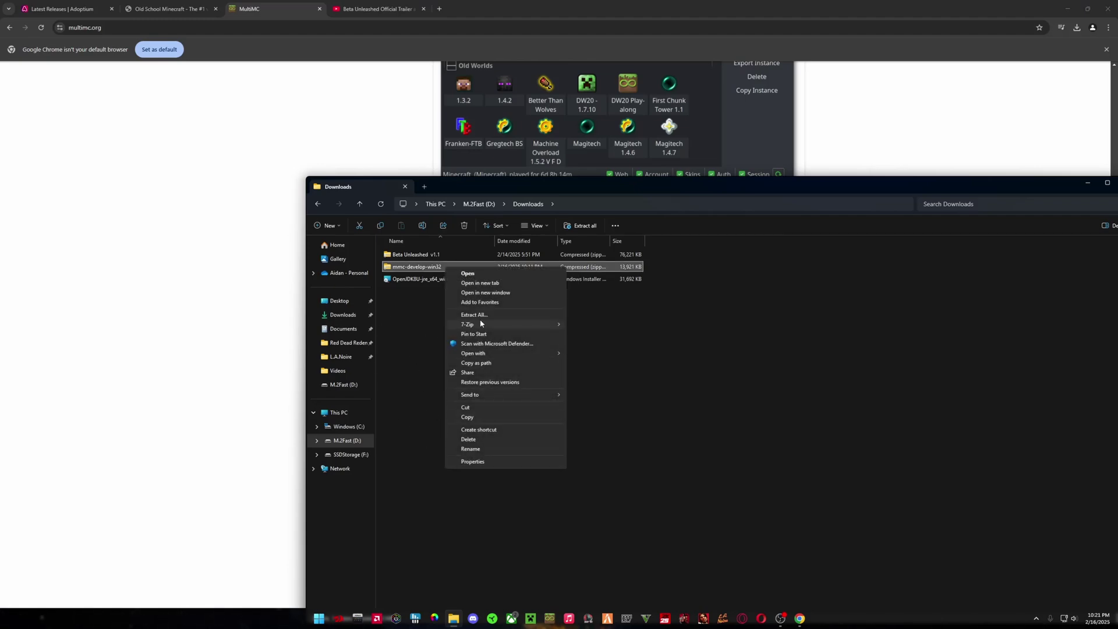
click(380, 382)
click(417, 267)
right_click(417, 267)
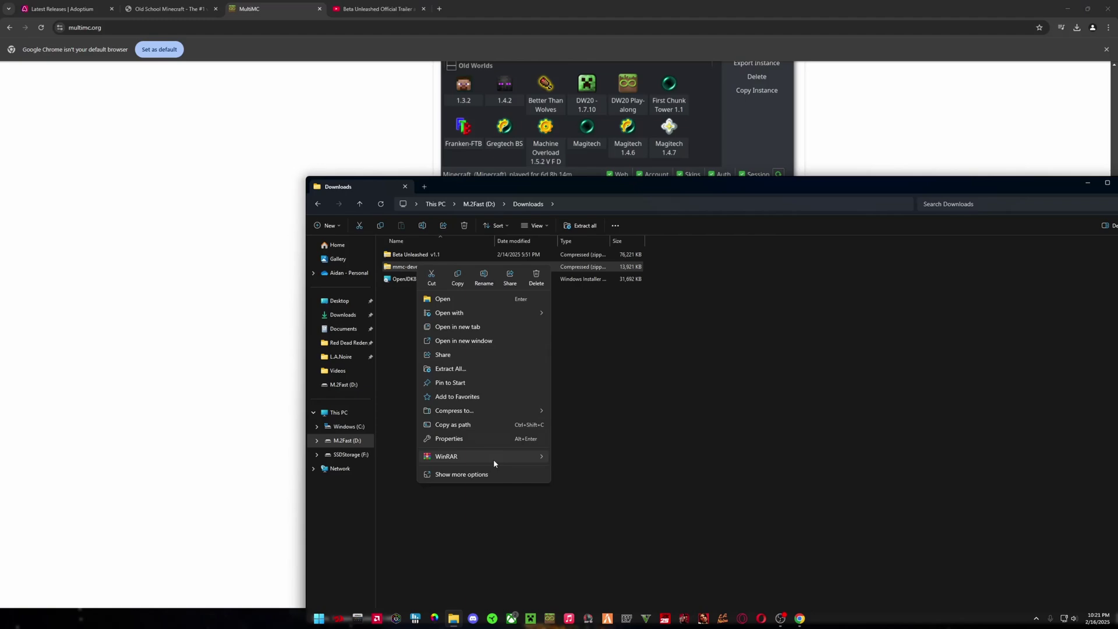
mouse_move(495, 459)
click(603, 486)
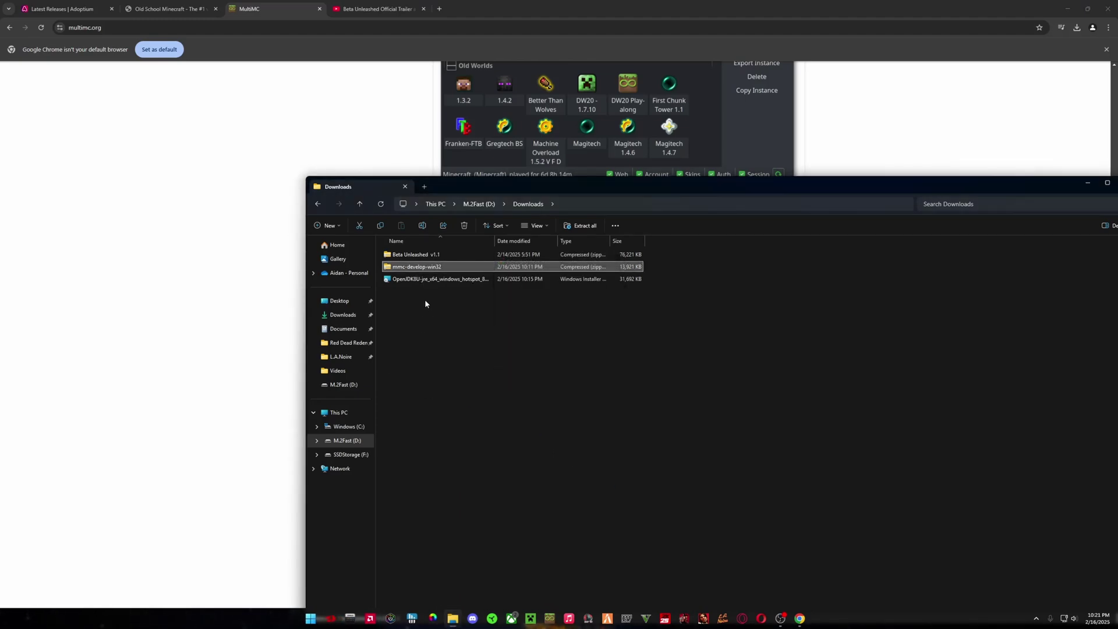
Open the extracted mmc-develop-win32 folder and its MultiMC subfolder to view the program files.
click(429, 259)
double_click(429, 260)
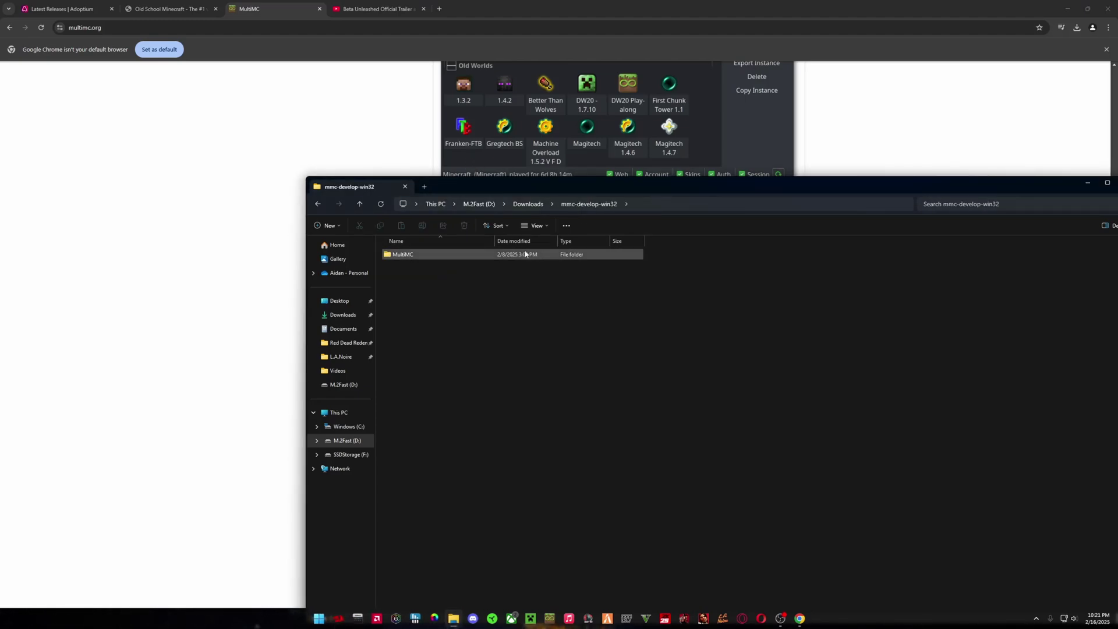
double_click(429, 254)
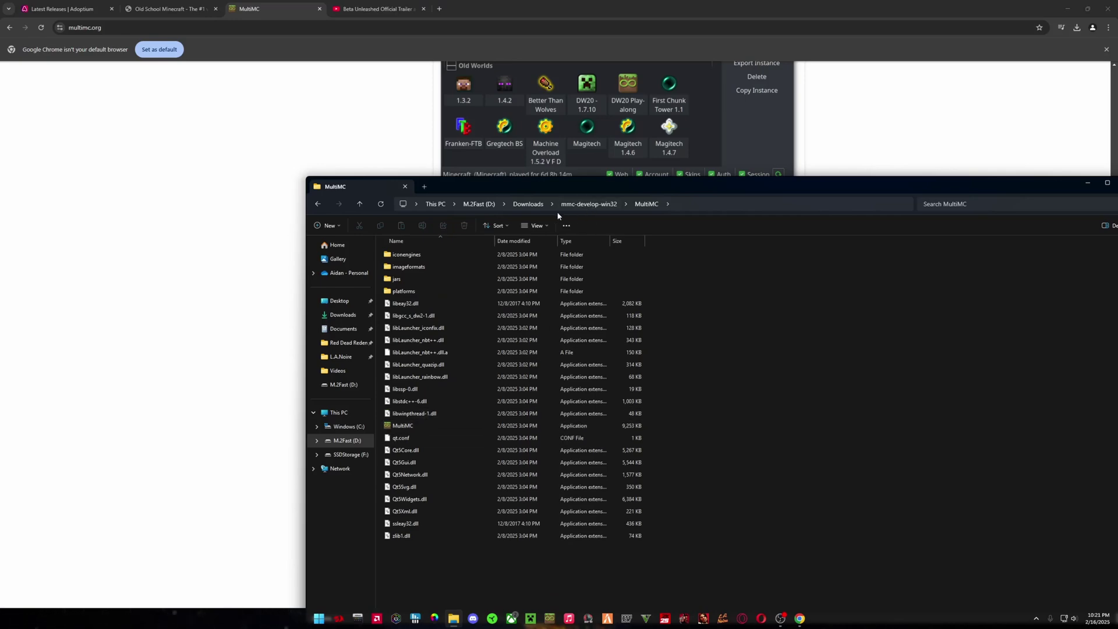
Return to Downloads and delete both the extracted mmc-develop-win32 folder and the mmc-develop-win32 archive.
click(539, 206)
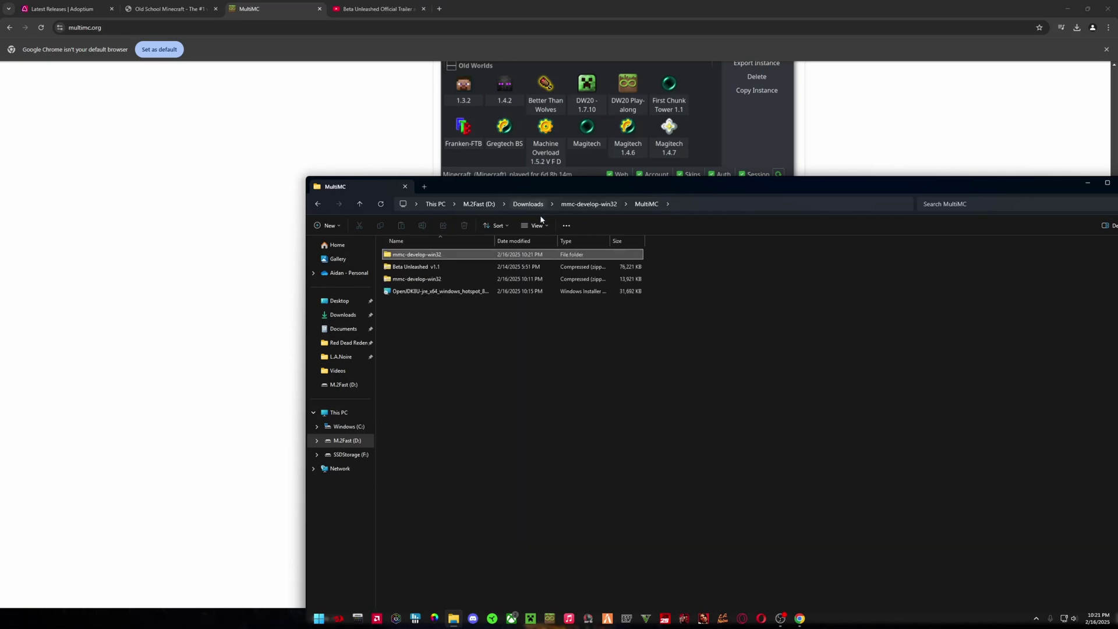
key(Delete)
click(429, 266)
key(Delete)
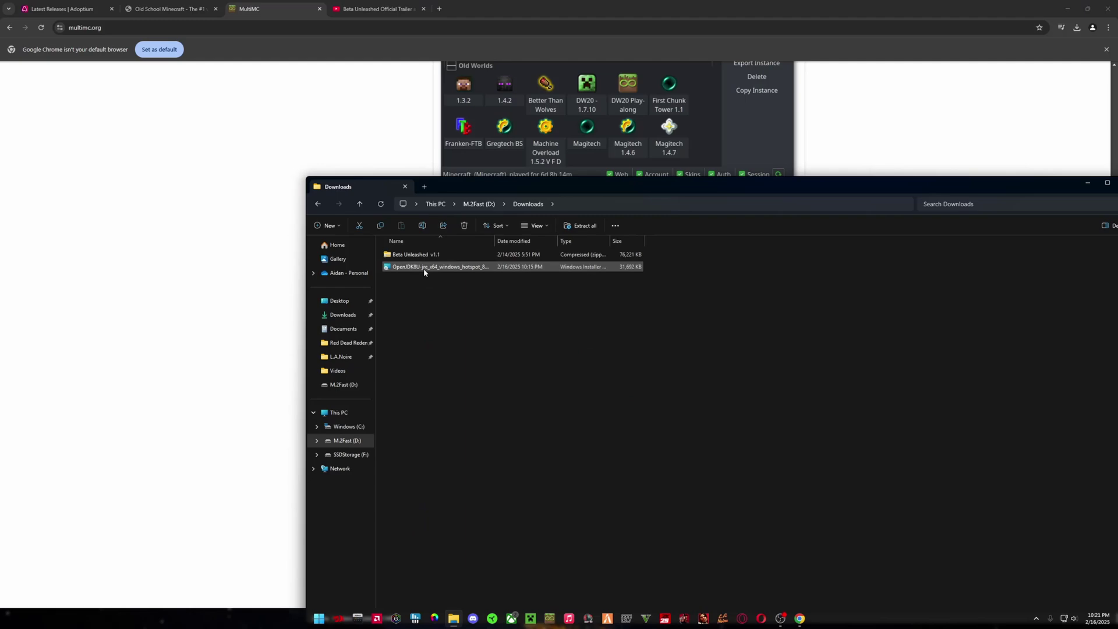
Switch to Chrome and bring up Adoptium's Eclipse Temurin Latest Releases page.
click(215, 176)
click(196, 7)
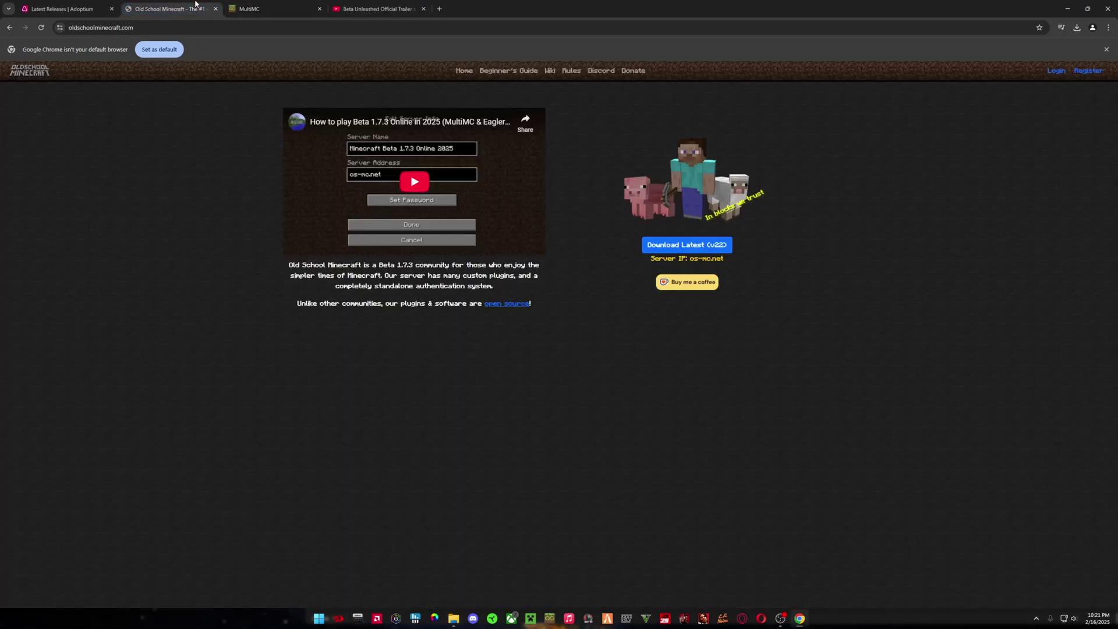
click(102, 4)
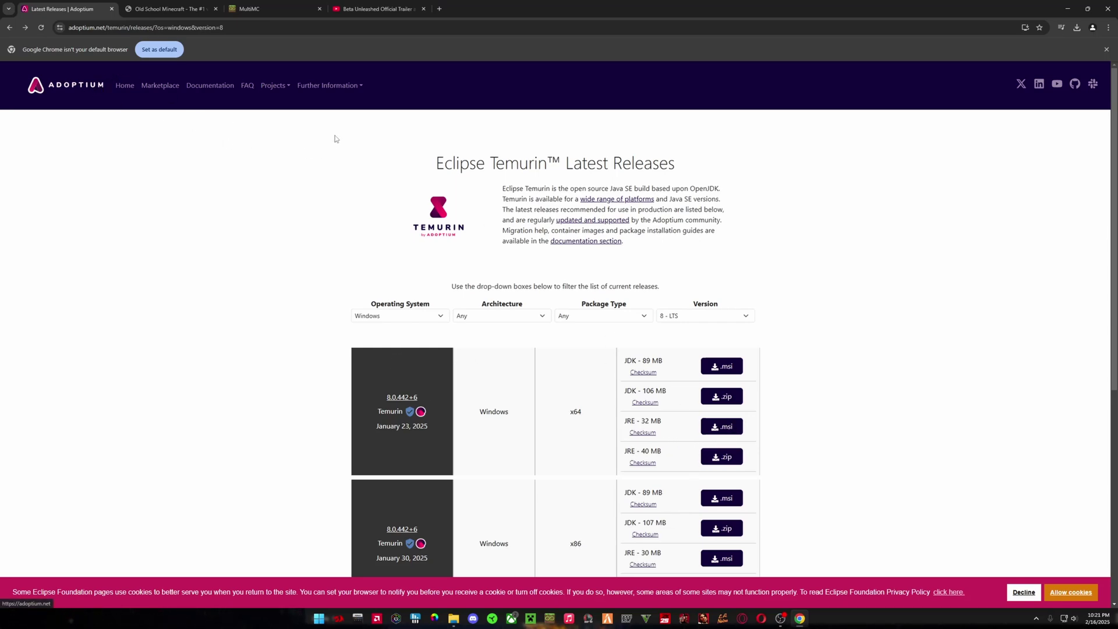
click(9, 28)
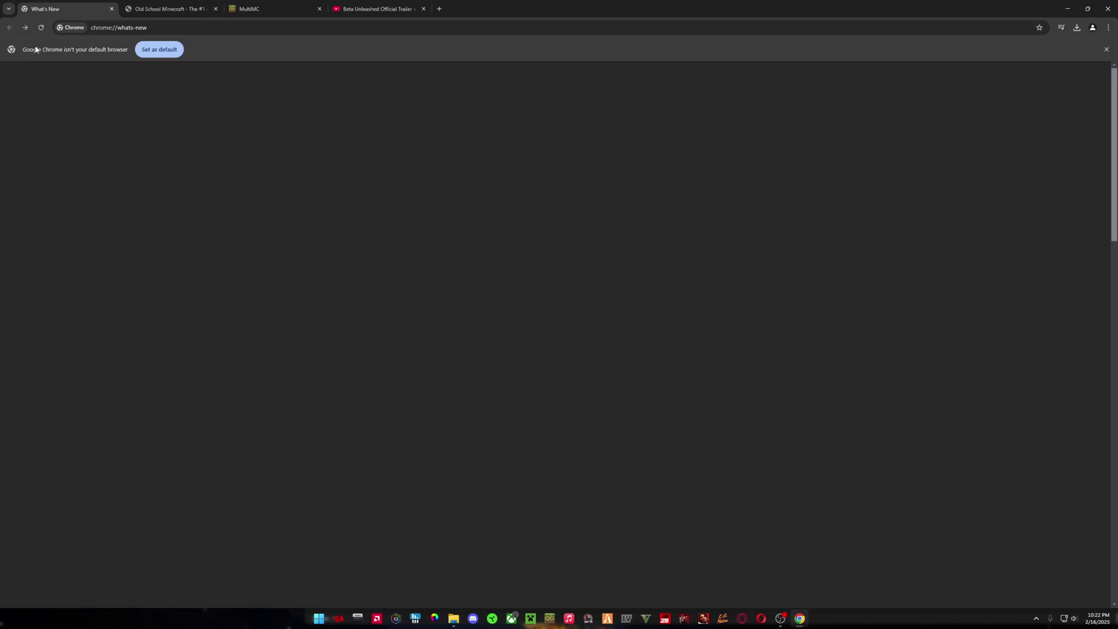
key(alt+Right)
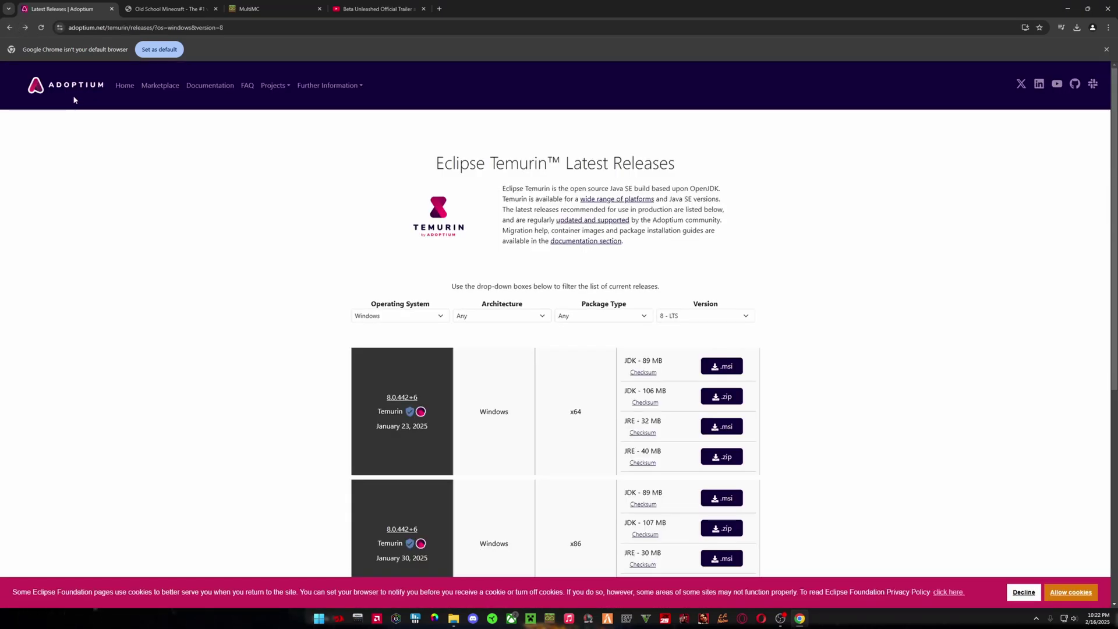
Filter the Temurin releases by operating system Windows and version 8 - LTS, leaving the architecture at Any.
click(390, 320)
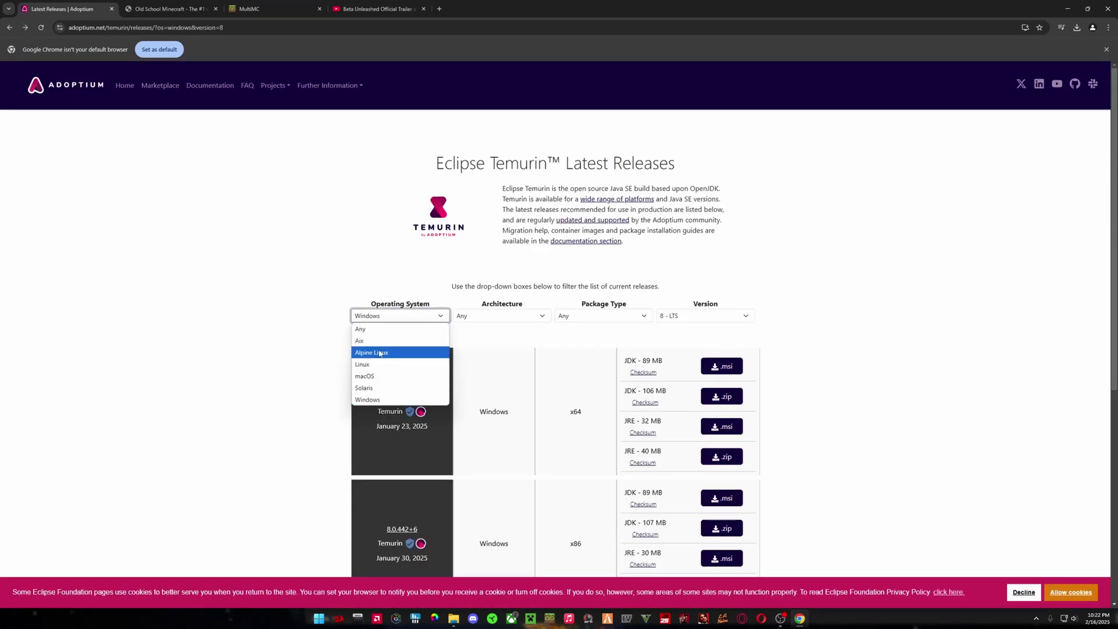
click(418, 399)
click(529, 317)
click(530, 317)
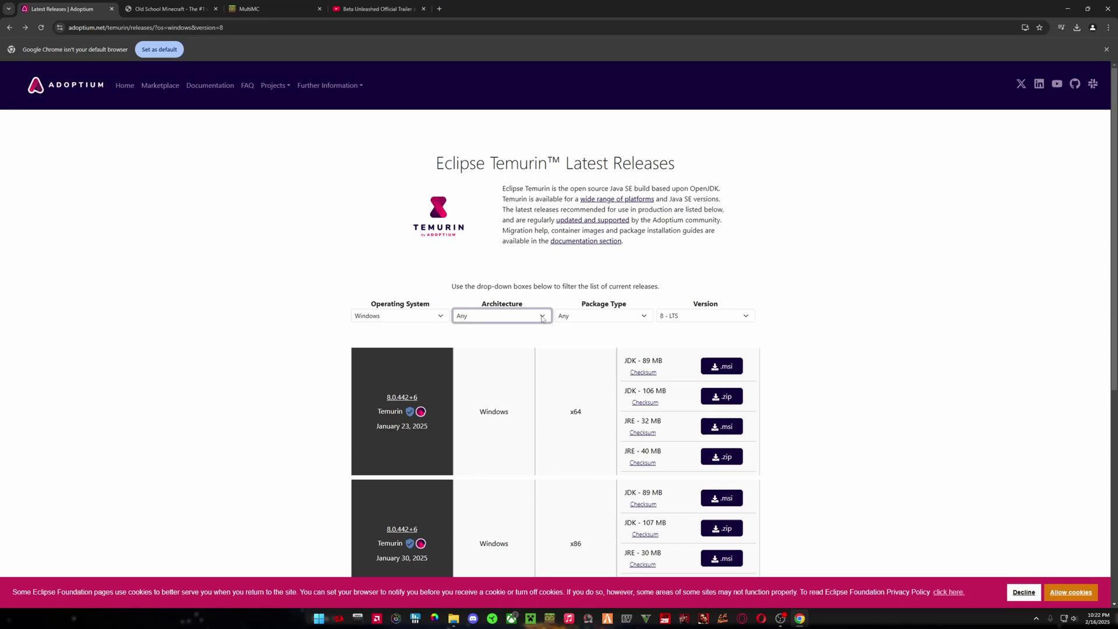
click(683, 317)
click(675, 435)
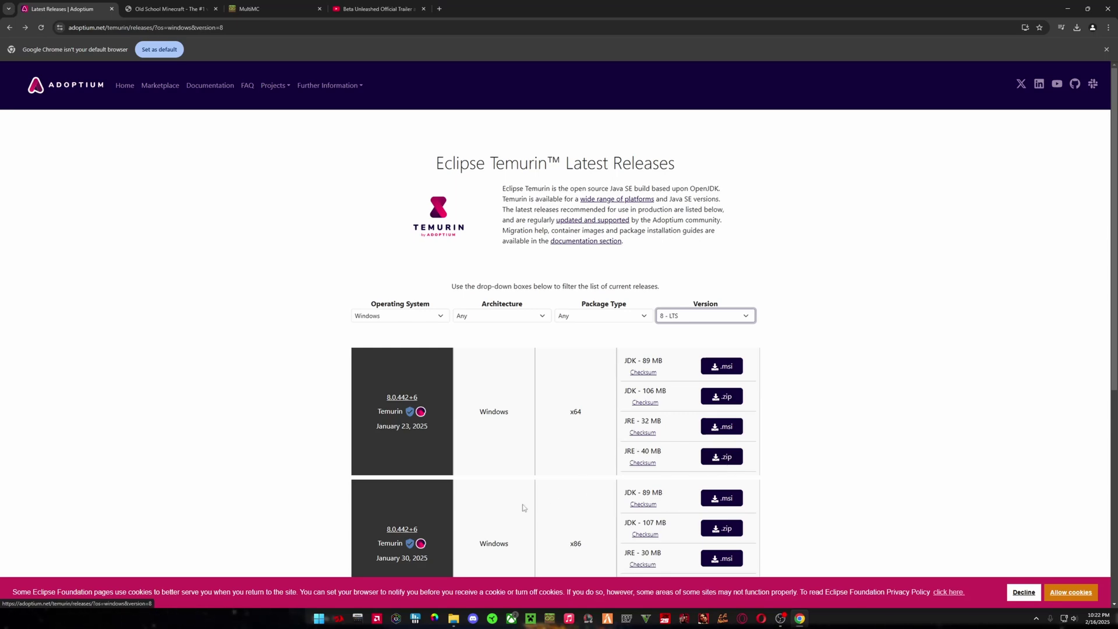
Switch to File Explorer and launch the OpenJDK8U JRE x64 Windows installer from Downloads.
click(453, 618)
double_click(410, 269)
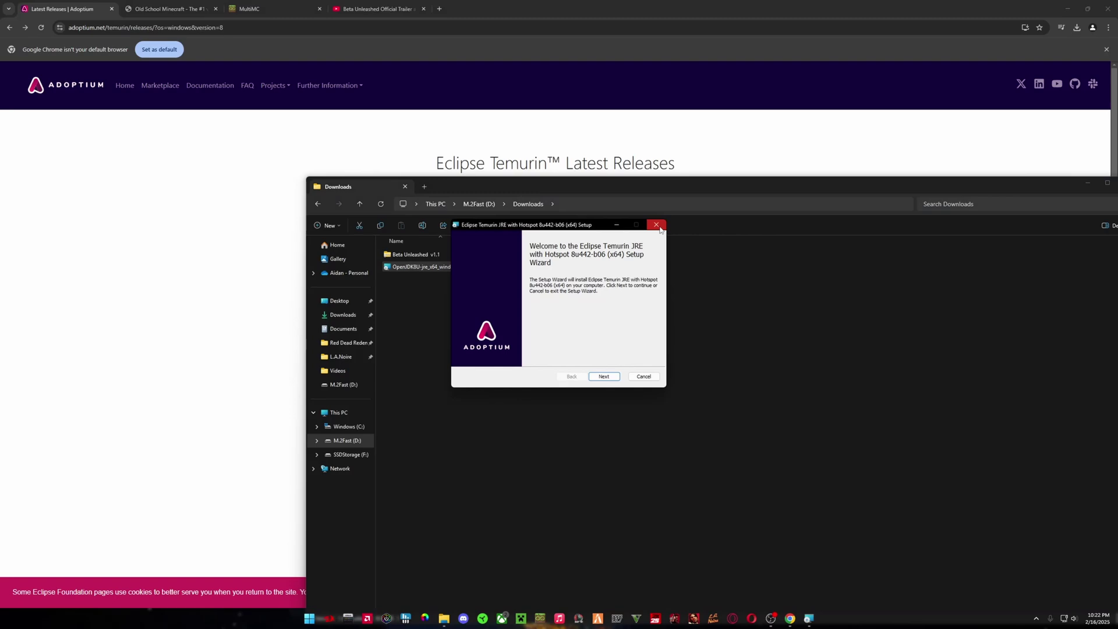
Cancel the Eclipse Temurin JRE setup and exit its wizard.
click(656, 224)
click(537, 322)
click(606, 377)
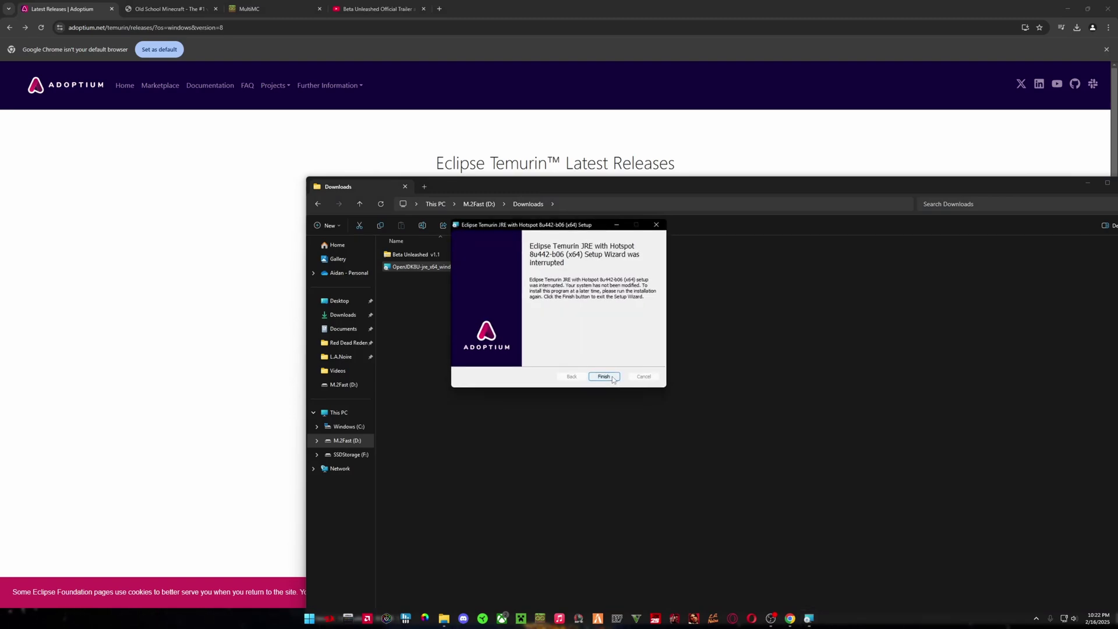
click(593, 378)
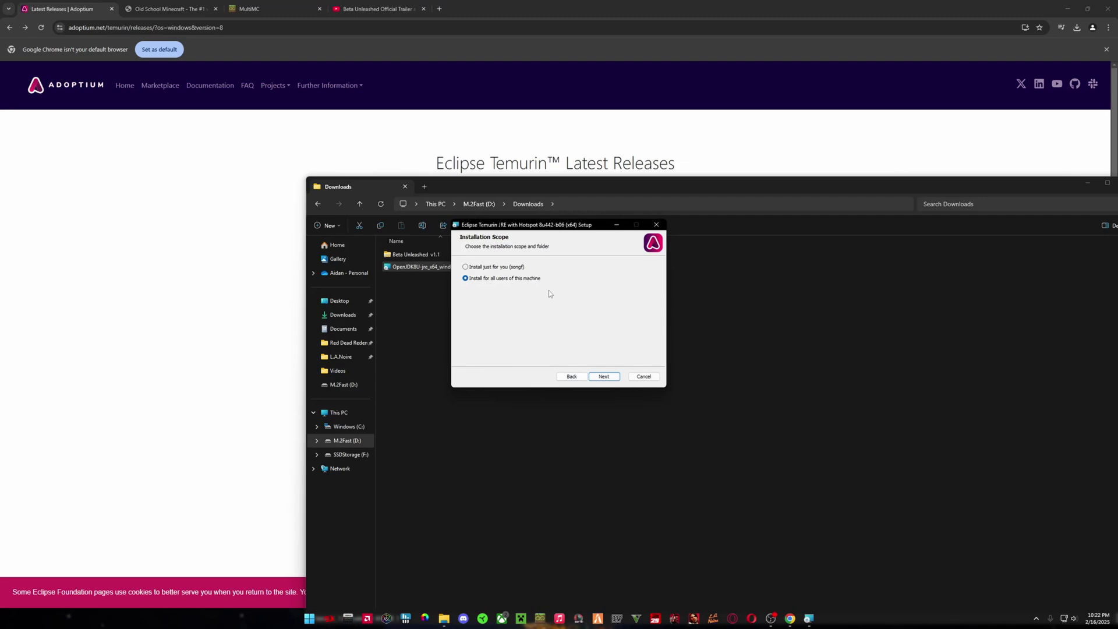
Install Eclipse Temurin JRE 8 for all users of this machine with the default features and location, and finish the wizard.
click(611, 380)
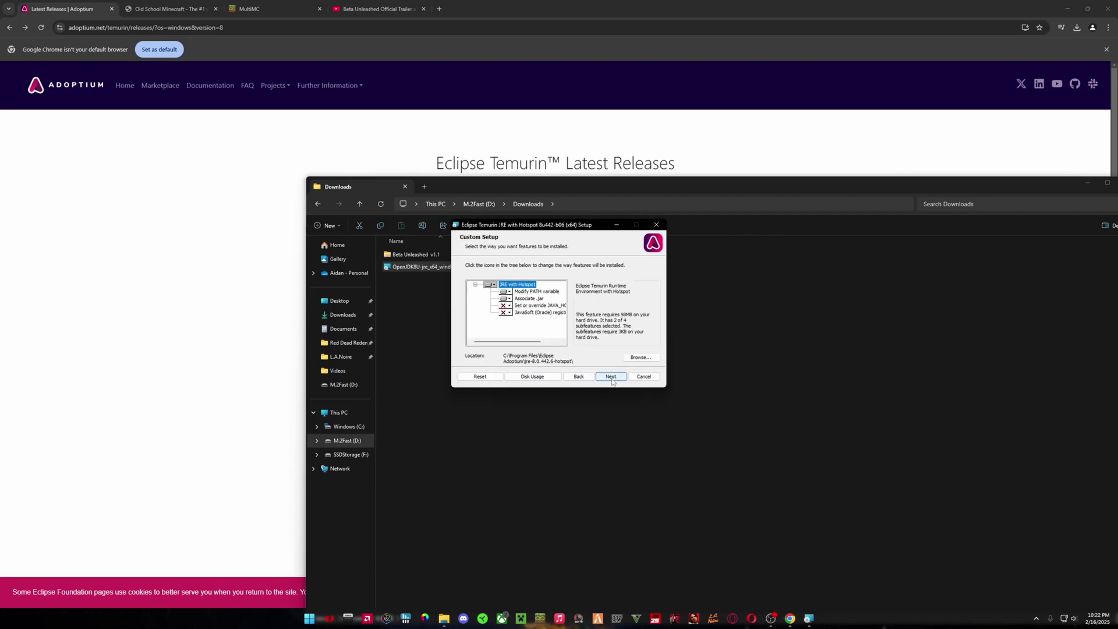
click(611, 377)
click(612, 378)
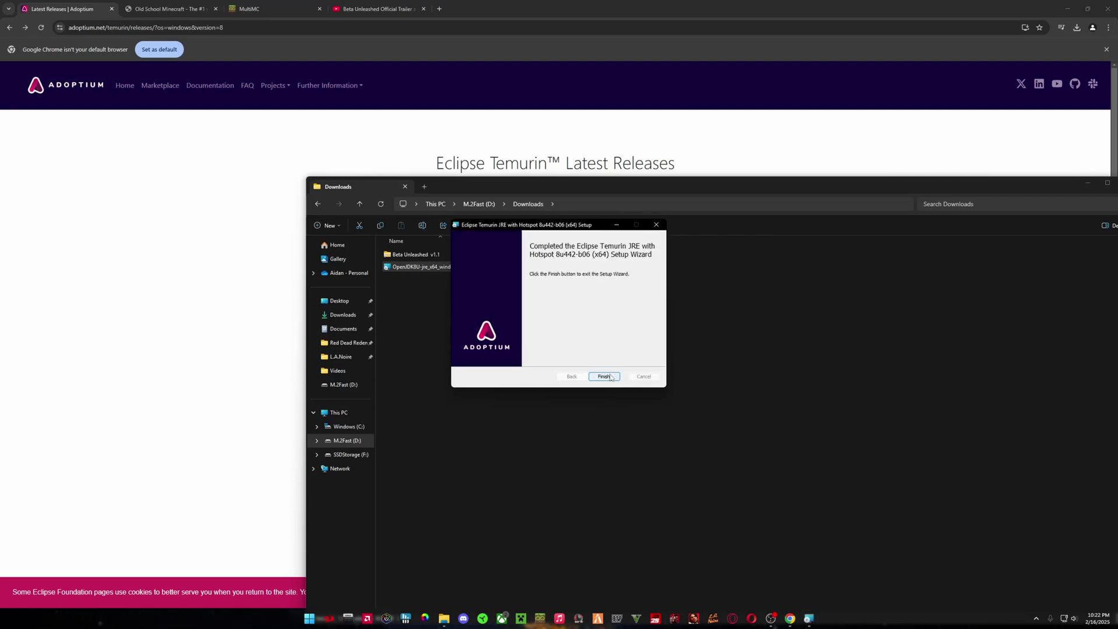
click(603, 376)
drag(577, 189, 476, 137)
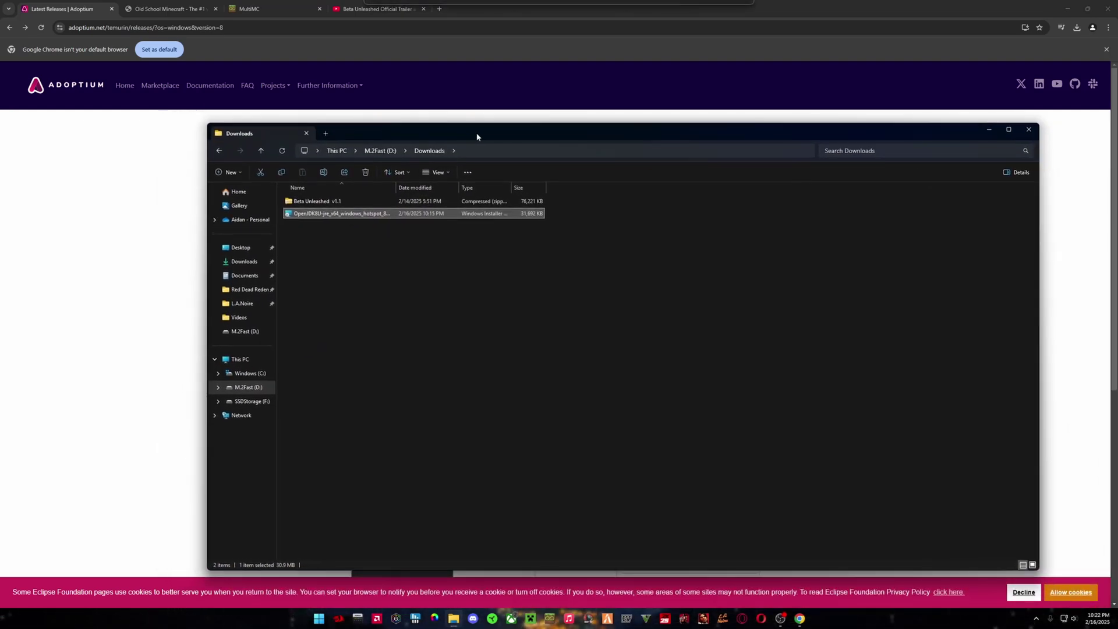
click(567, 259)
click(175, 170)
click(378, 8)
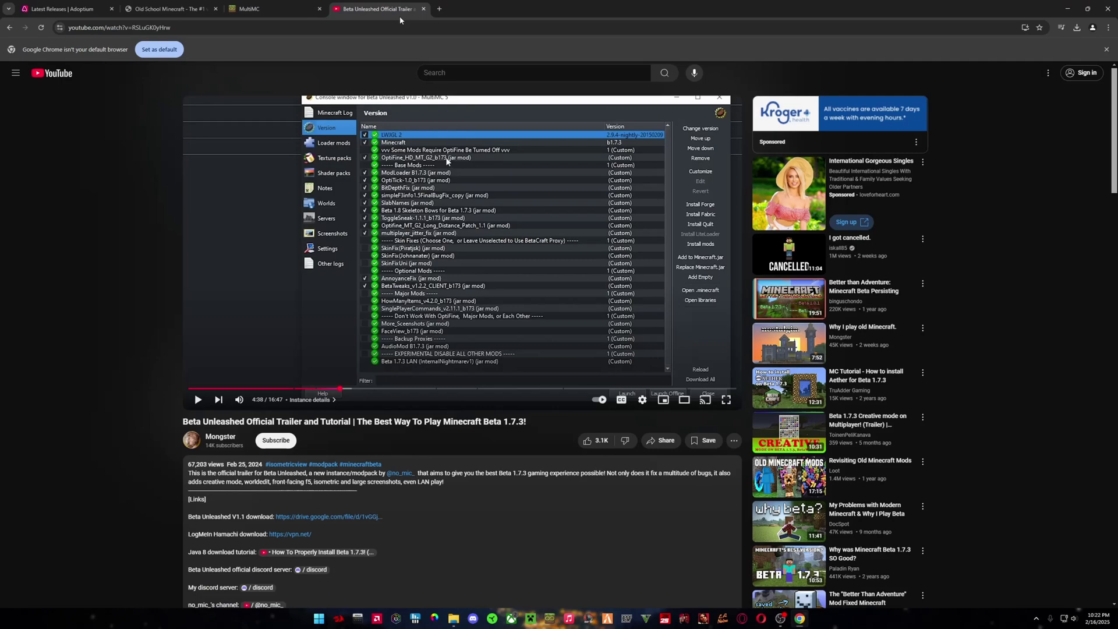
click(87, 8)
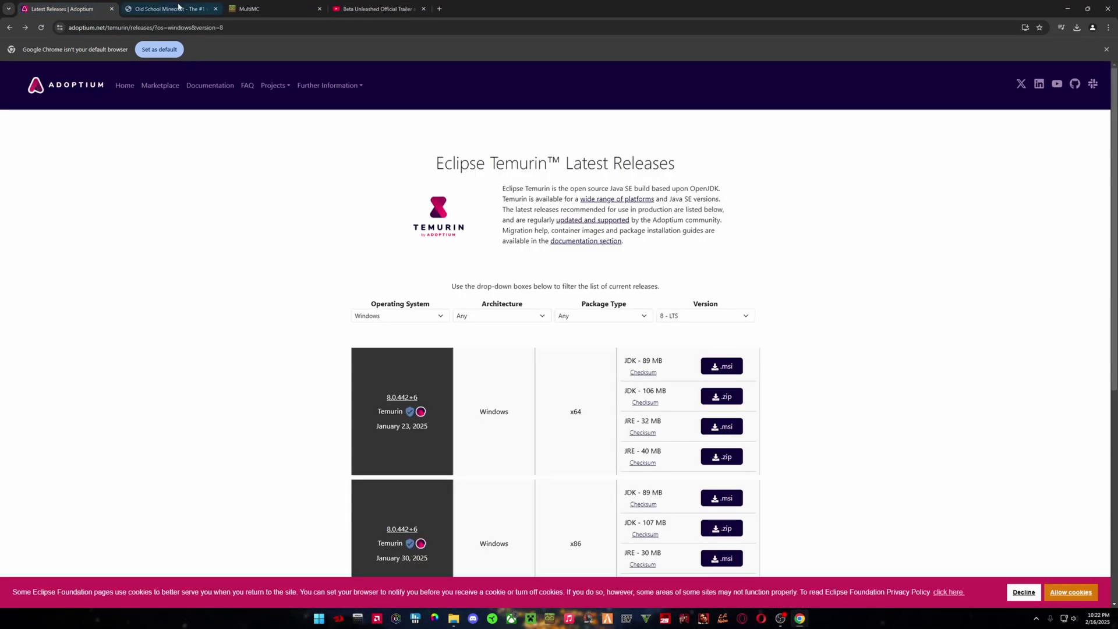
click(173, 8)
click(87, 8)
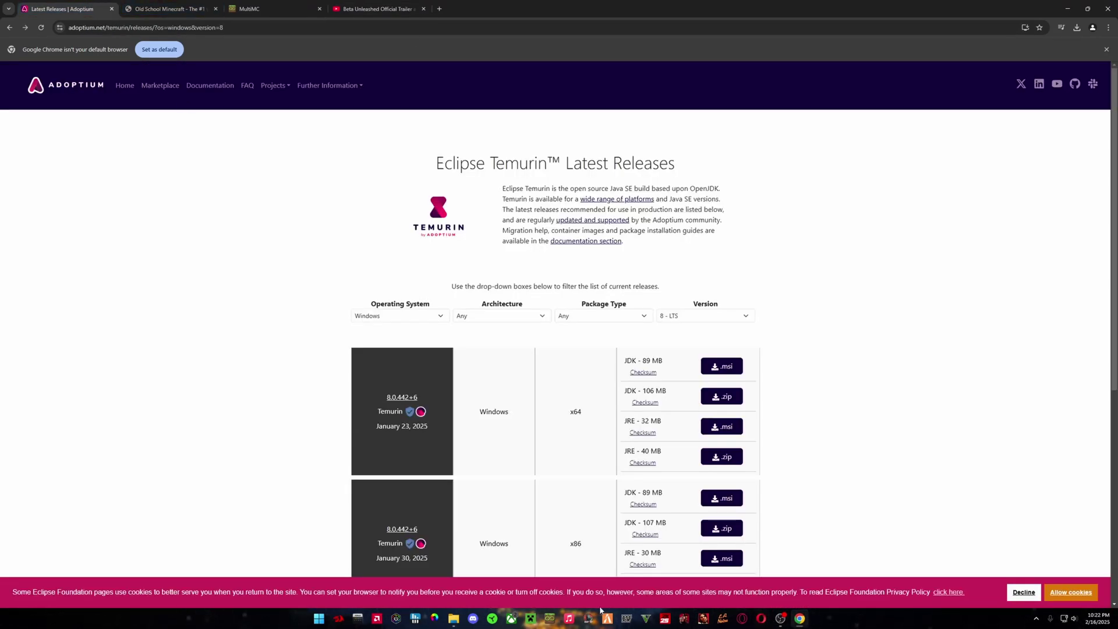
Launch MultiMC and complete its Java quick setup with the javaw.exe from C:/Program Files/Eclipse Adoptium/jre-8.0.442.6-hotspot/bin.
click(550, 617)
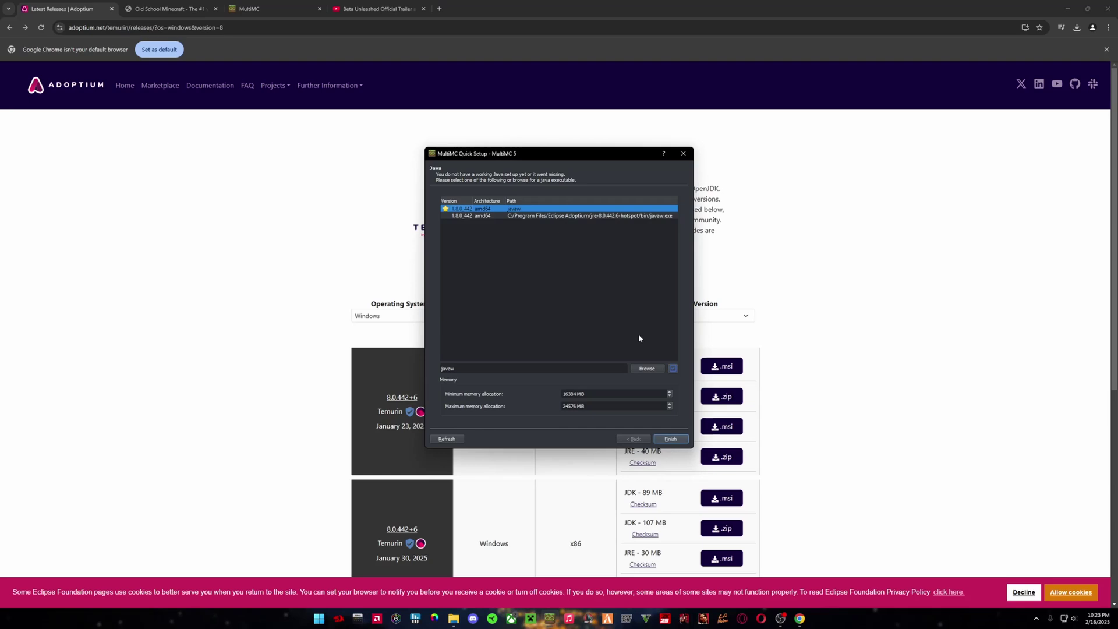
click(478, 216)
click(484, 209)
click(482, 216)
click(484, 208)
click(486, 215)
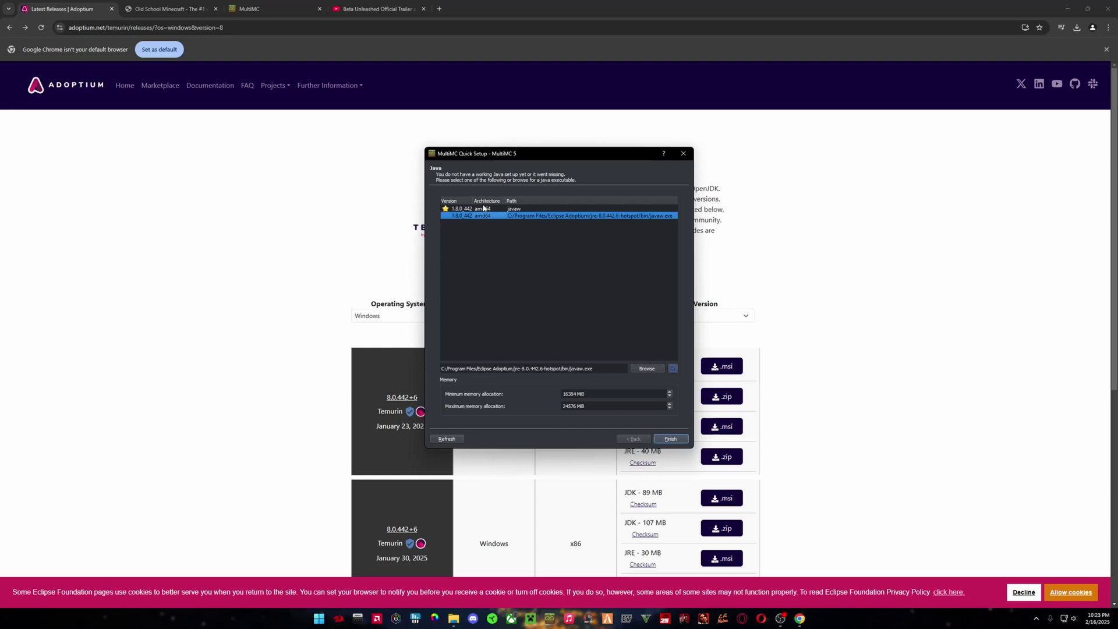
click(484, 209)
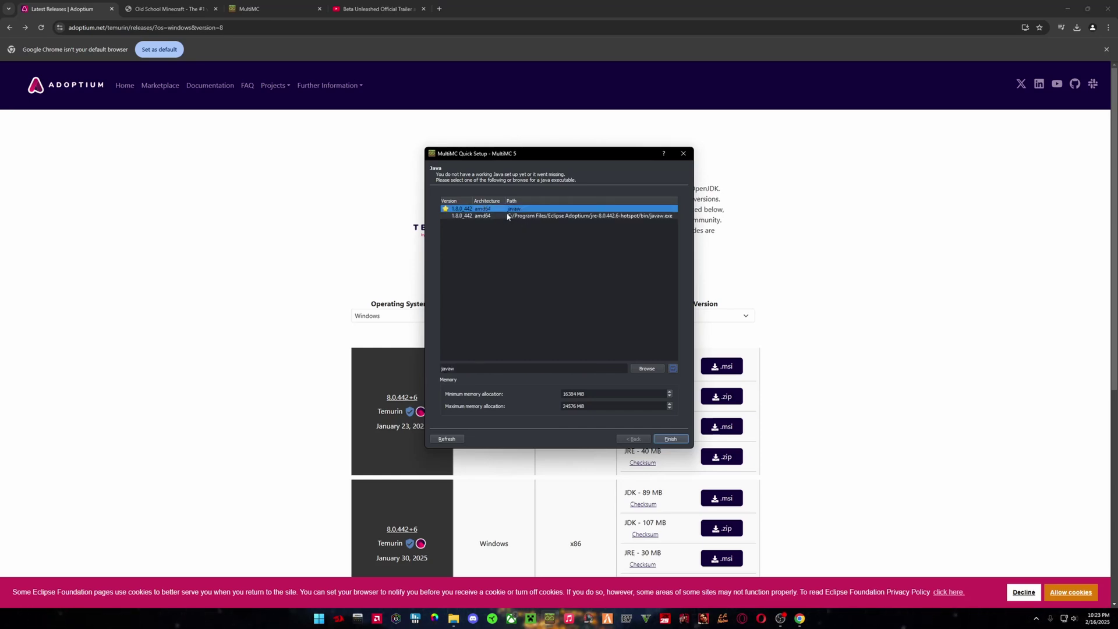
click(511, 216)
click(671, 440)
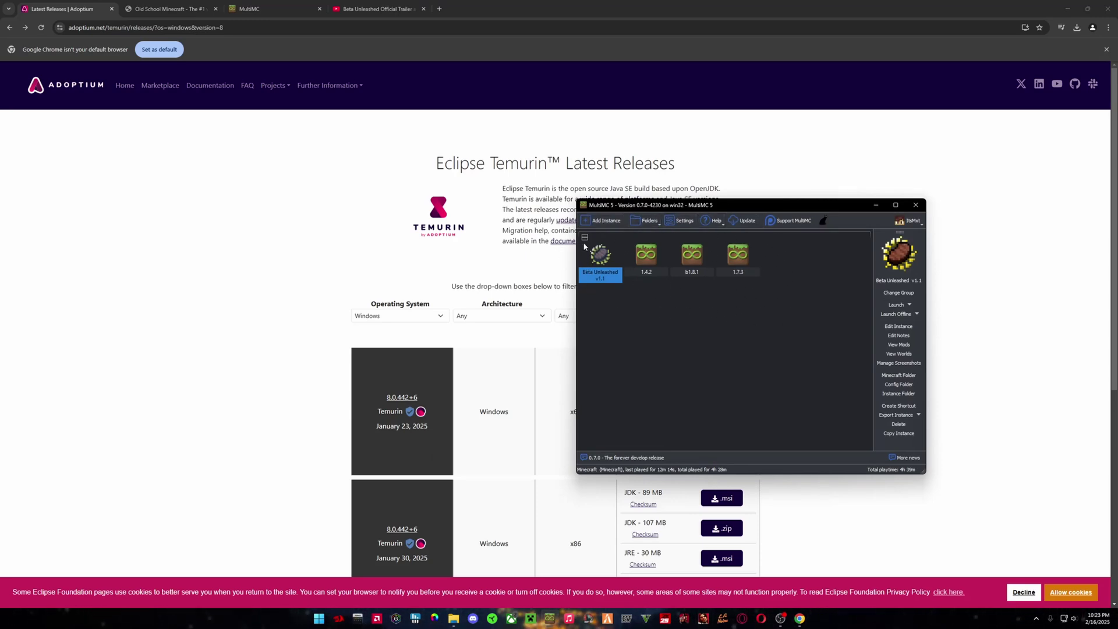
click(921, 223)
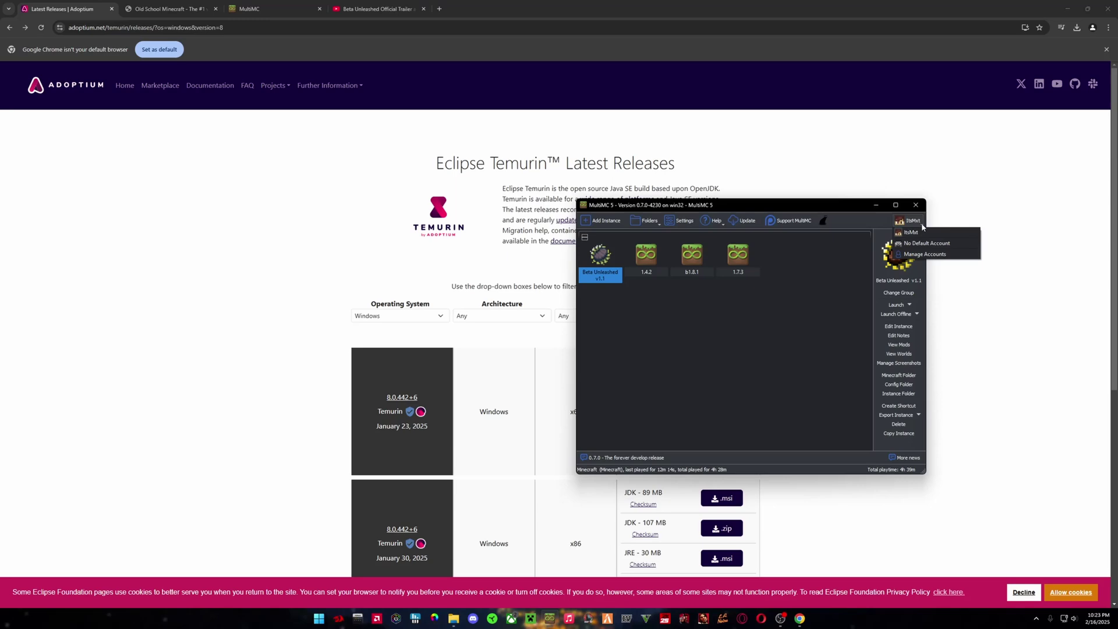
click(901, 225)
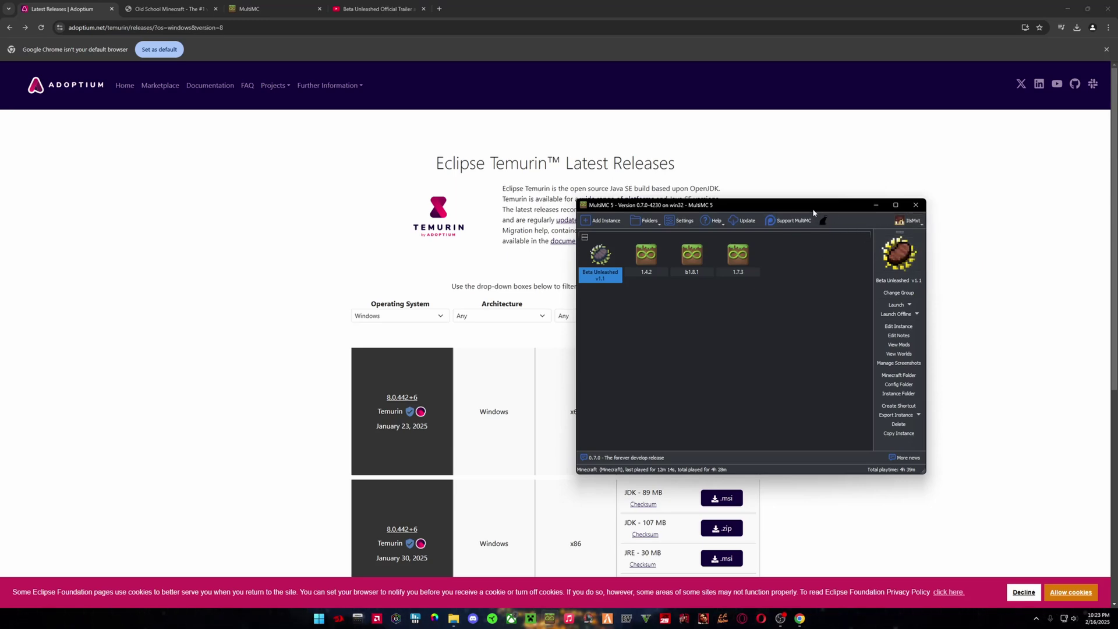
drag(813, 212, 660, 197)
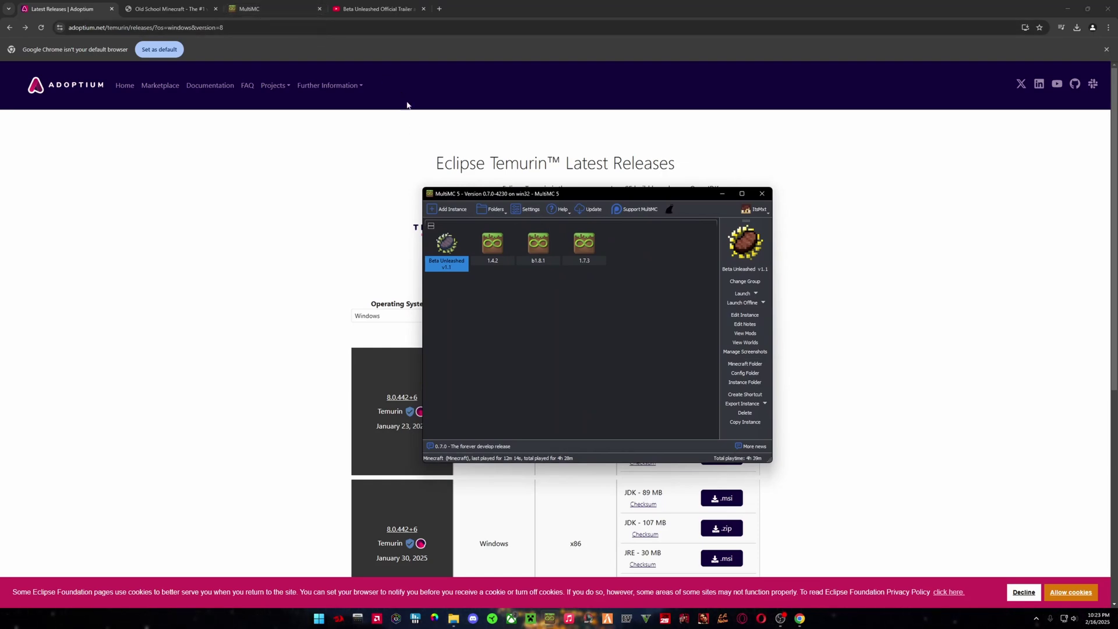
click(168, 9)
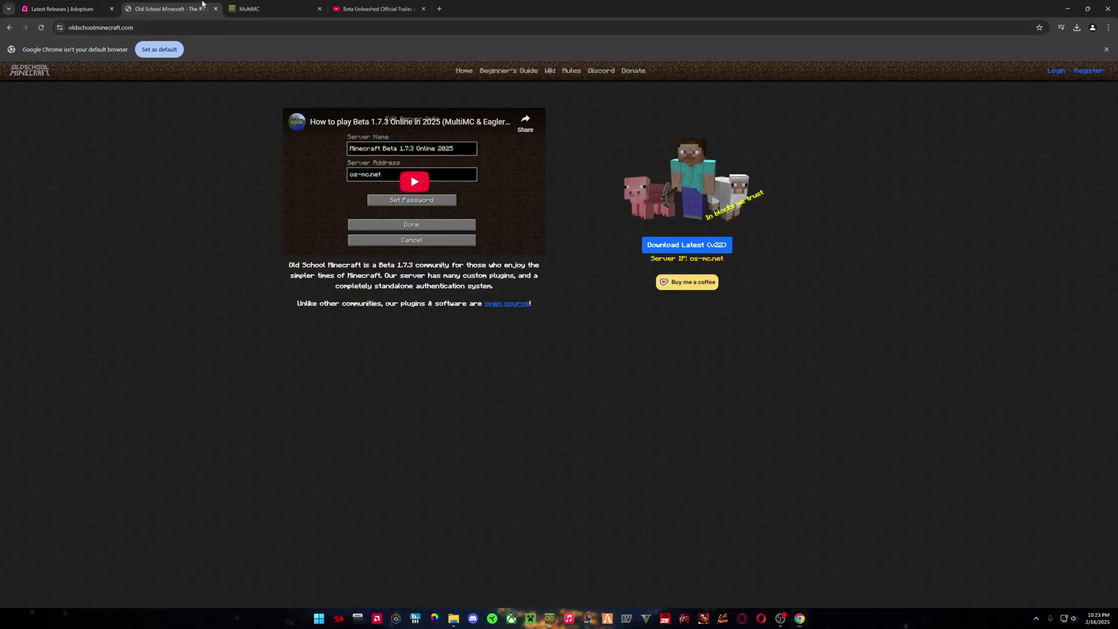
click(45, 5)
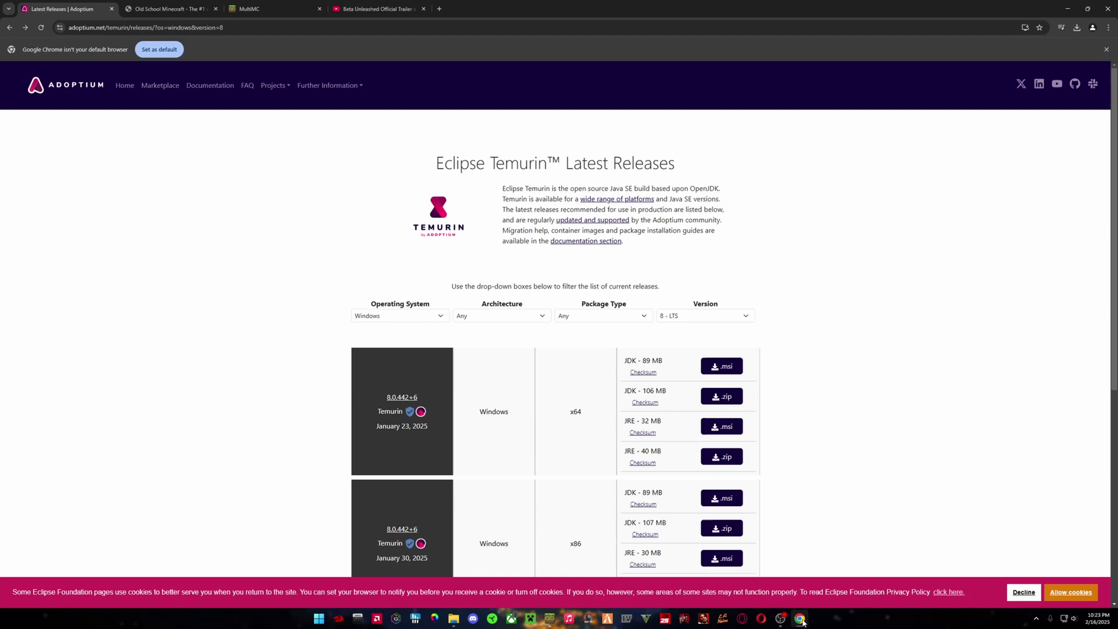
Switch to MultiMC and start a new instance imported from the Beta Unleashed v1.1 zip in D:/Downloads.
click(549, 619)
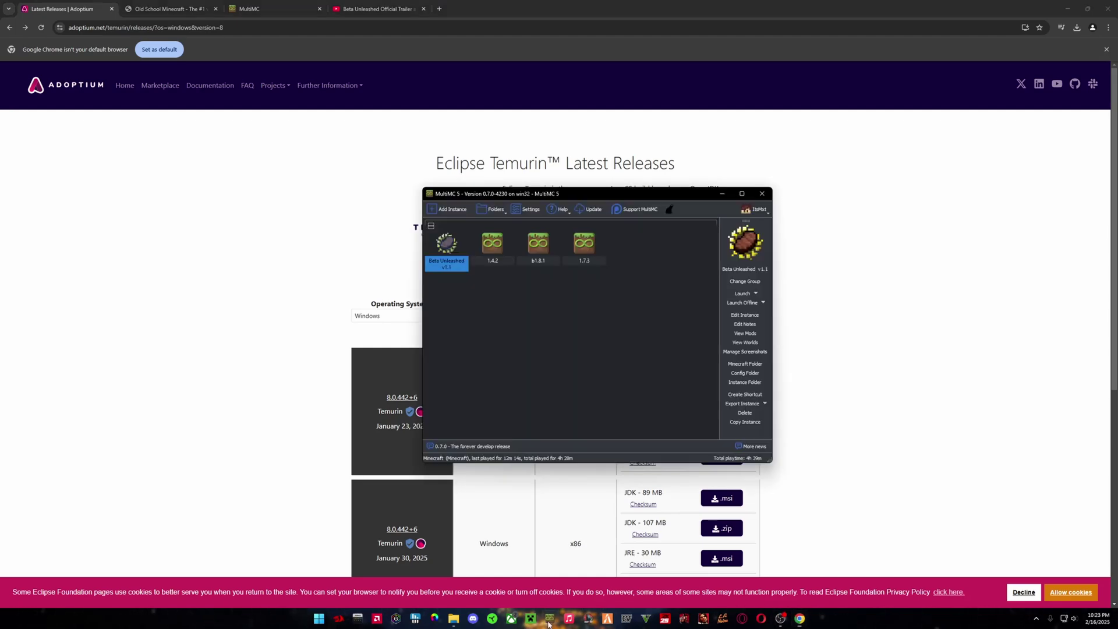
click(449, 209)
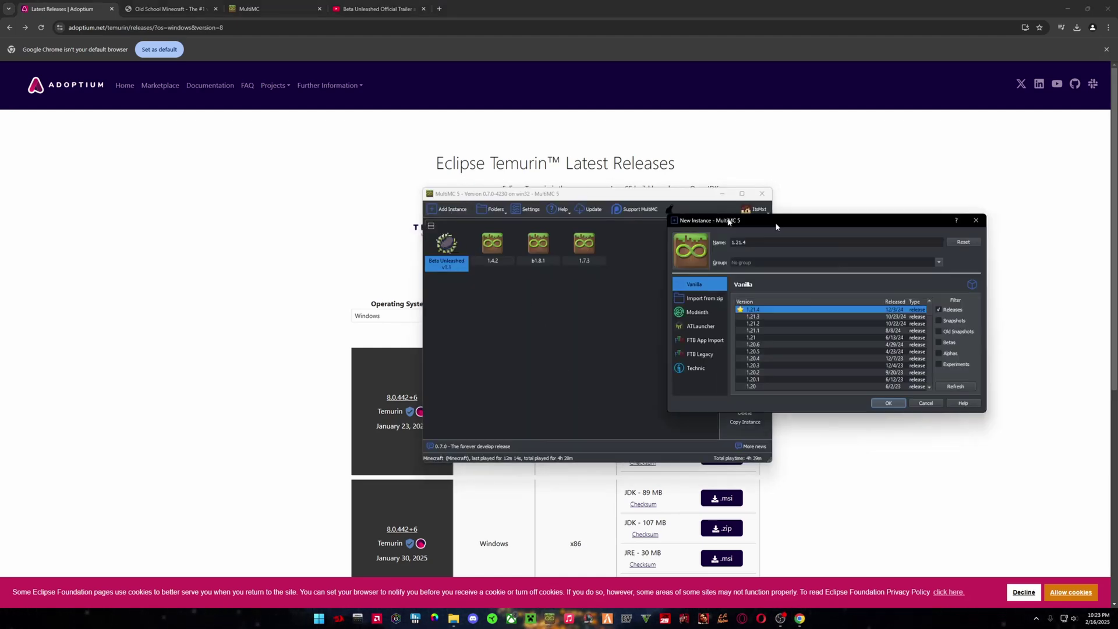
drag(776, 223, 422, 186)
click(343, 263)
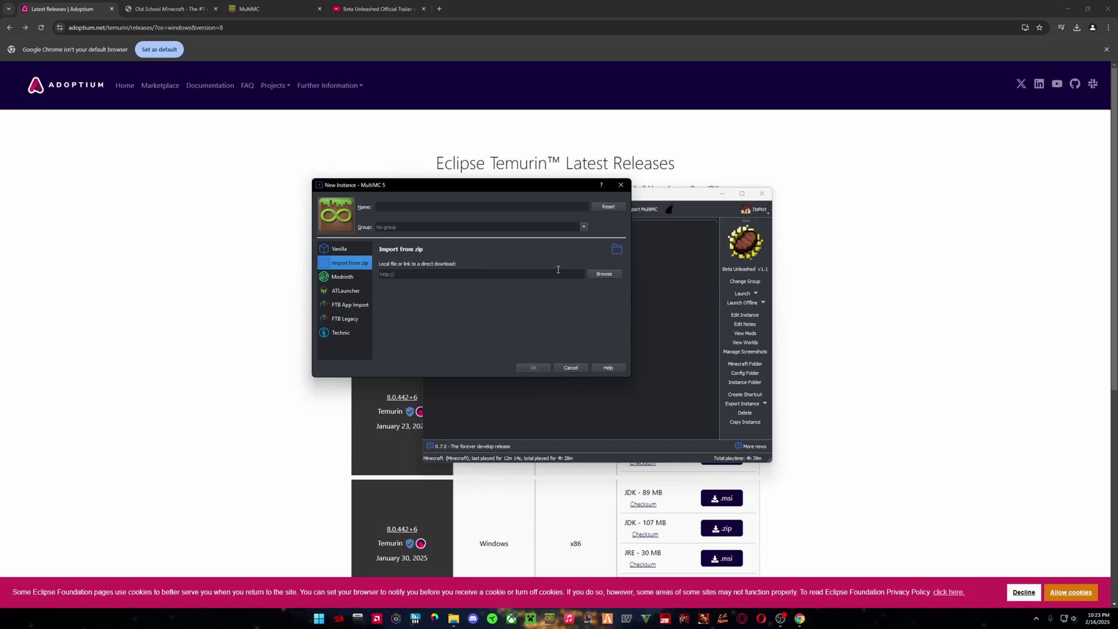
click(603, 272)
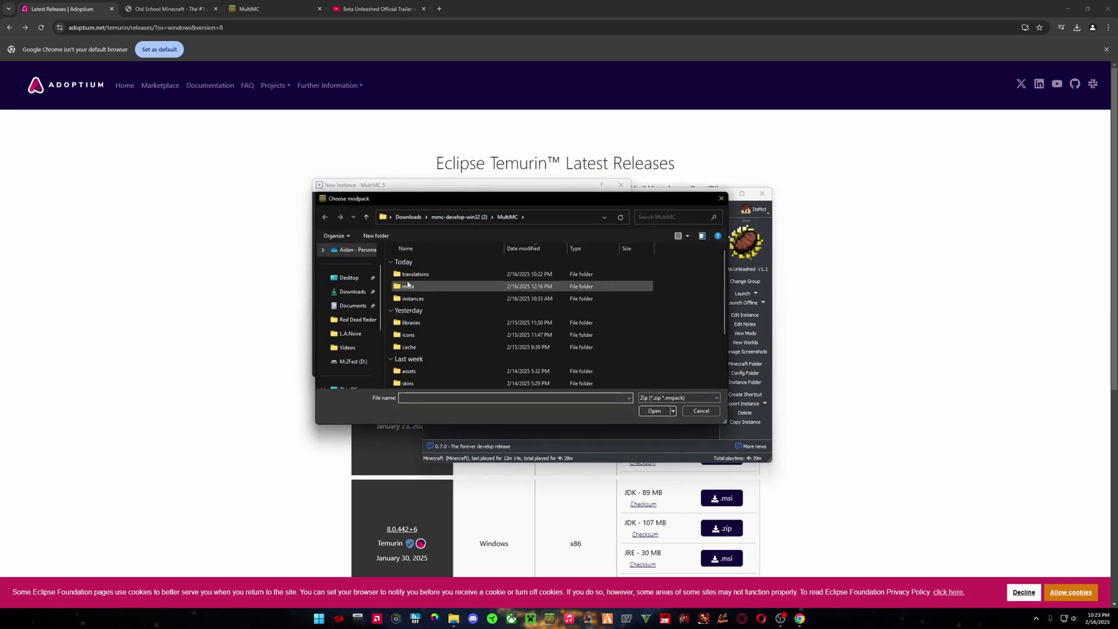
click(353, 361)
double_click(415, 271)
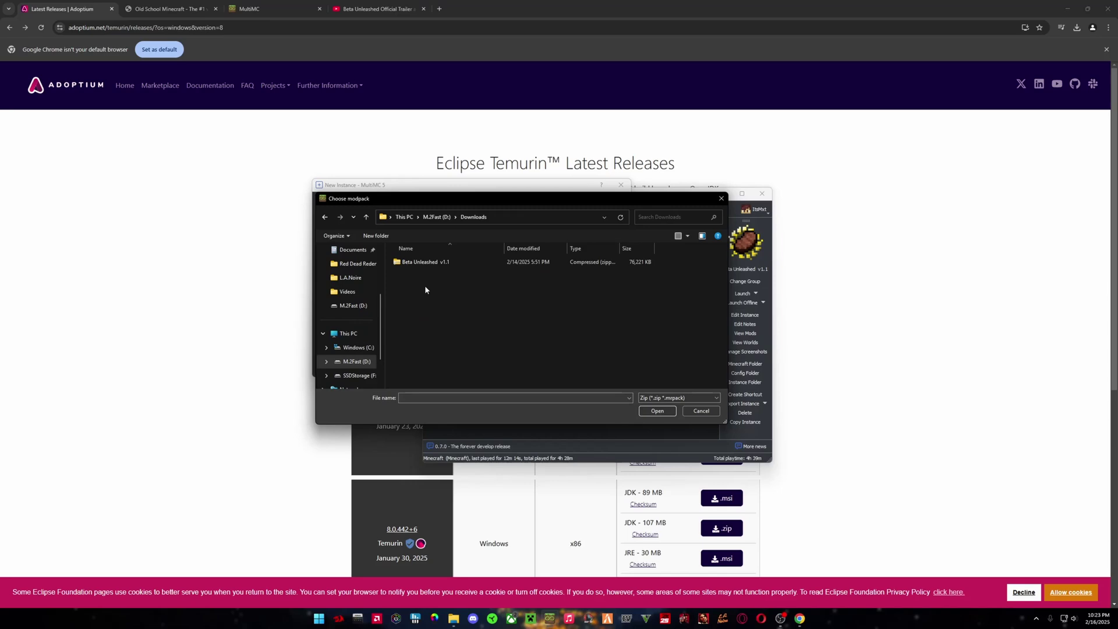
click(434, 263)
click(656, 411)
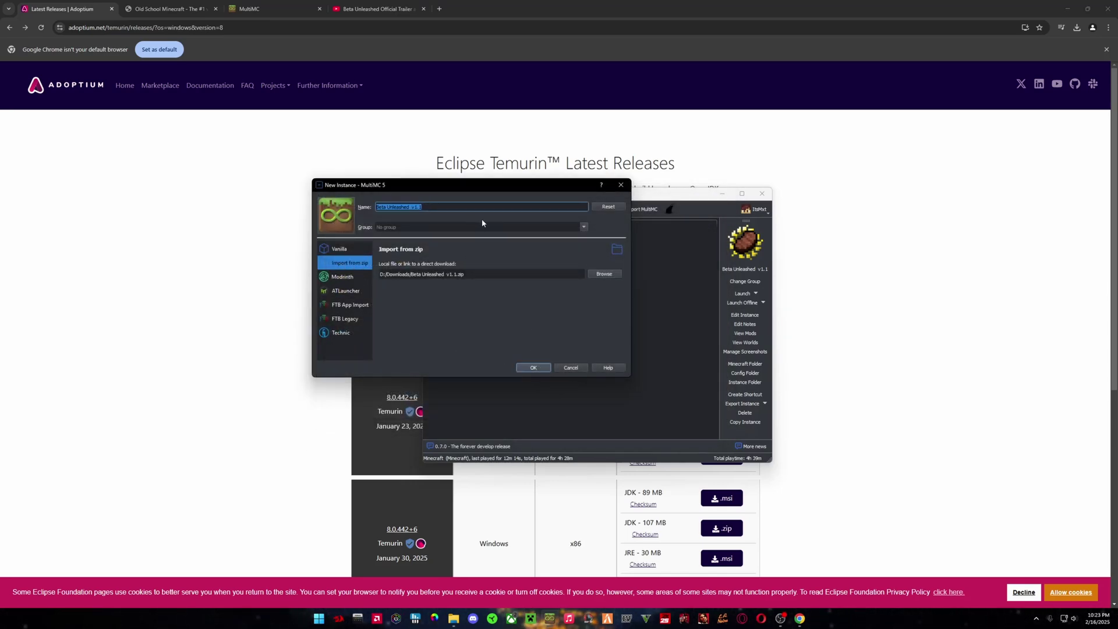
Name the new instance "Beta Unleashed v1.1 (youtube)" and create it.
key(Right)
text(v1.1 (youtub)
click(540, 368)
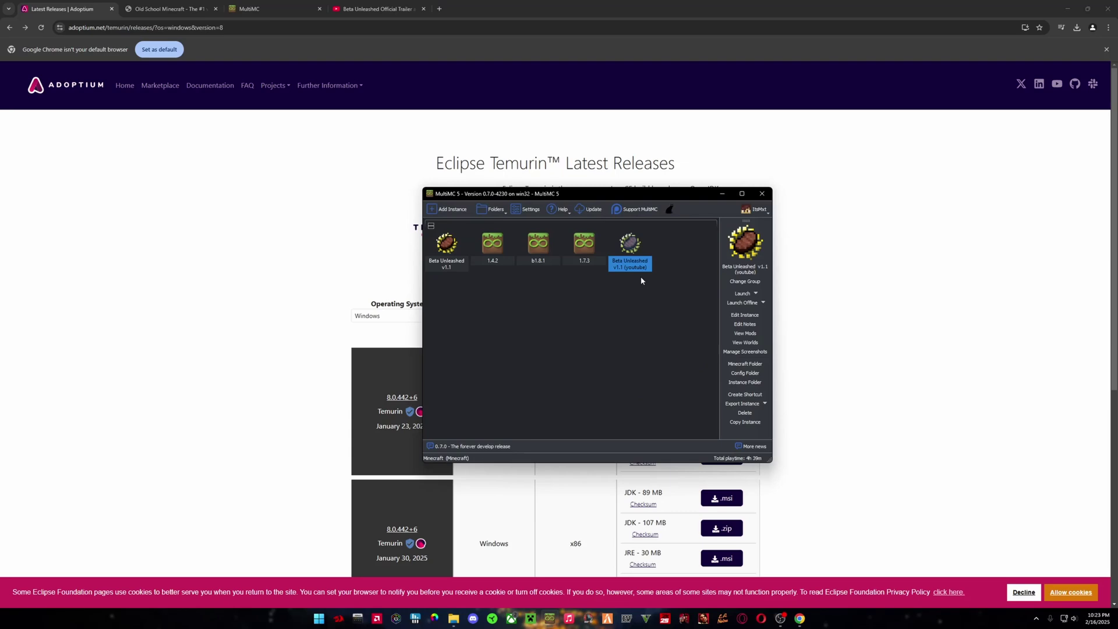
Open the Beta Unleashed v1.1 (youtube) instance for editing and show its settings.
right_click(634, 258)
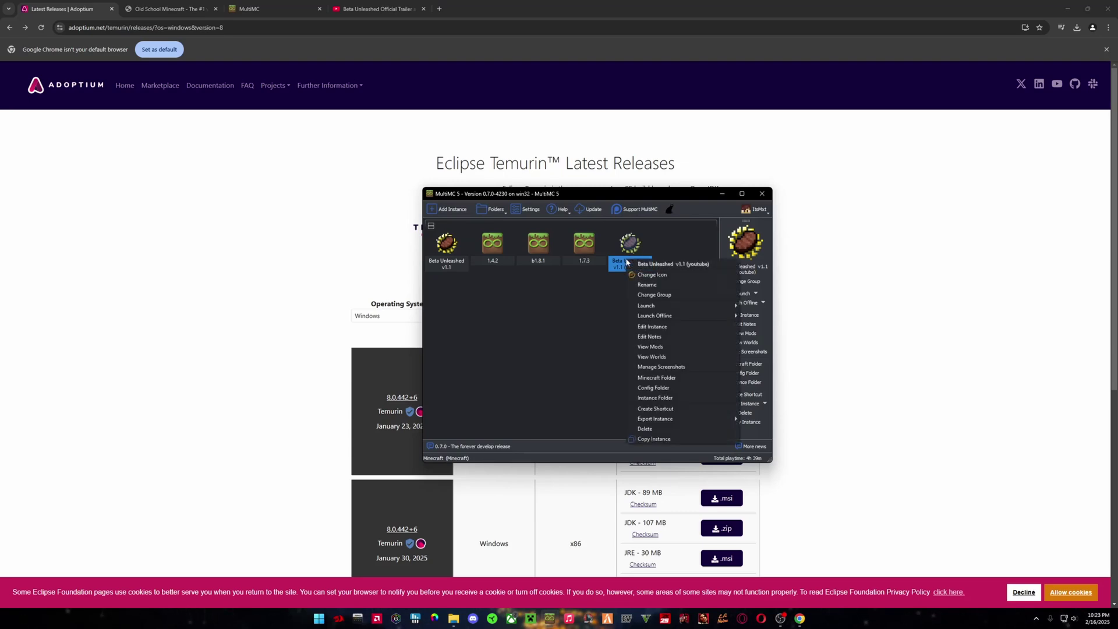
click(651, 329)
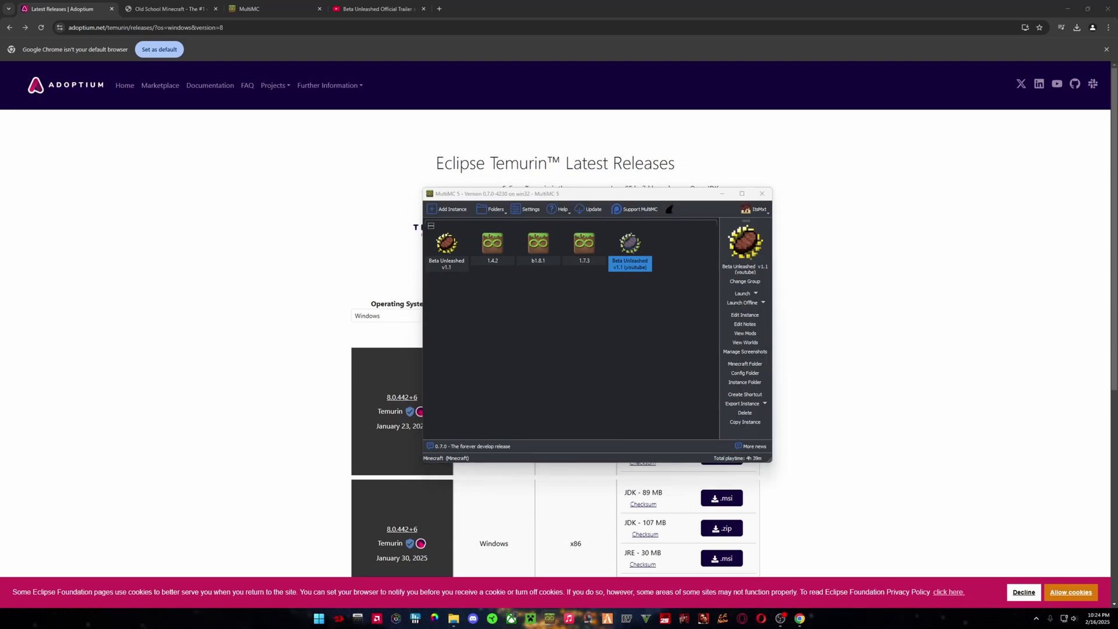
click(302, 262)
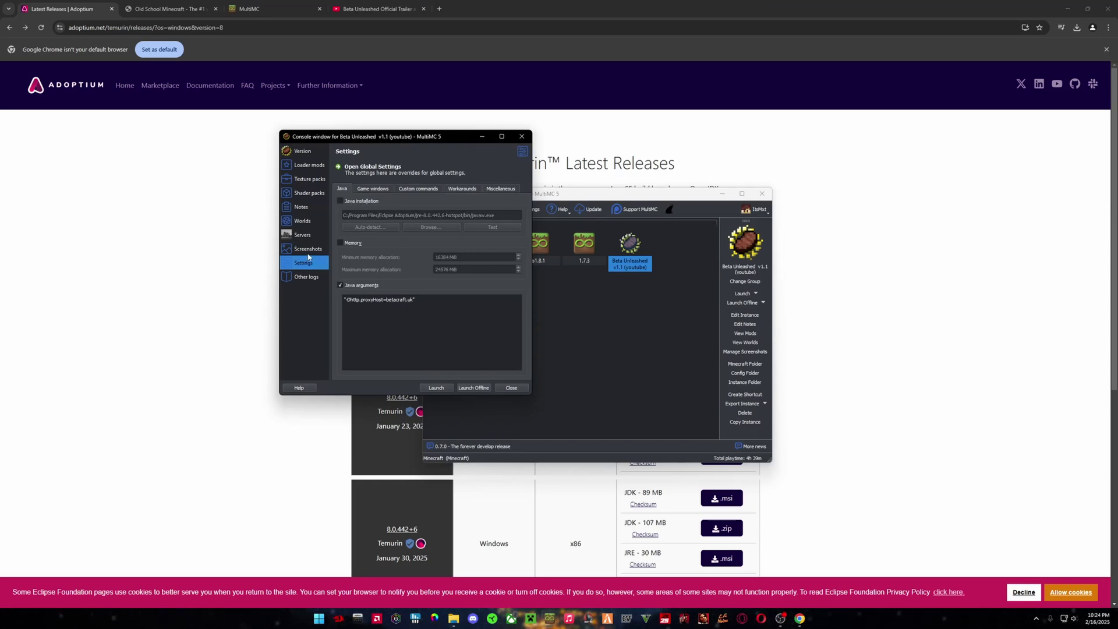
Override the instance's Java installation with the detected Eclipse Adoptium 1.8.0_442 javaw.exe, and enable its memory override.
click(352, 200)
click(360, 227)
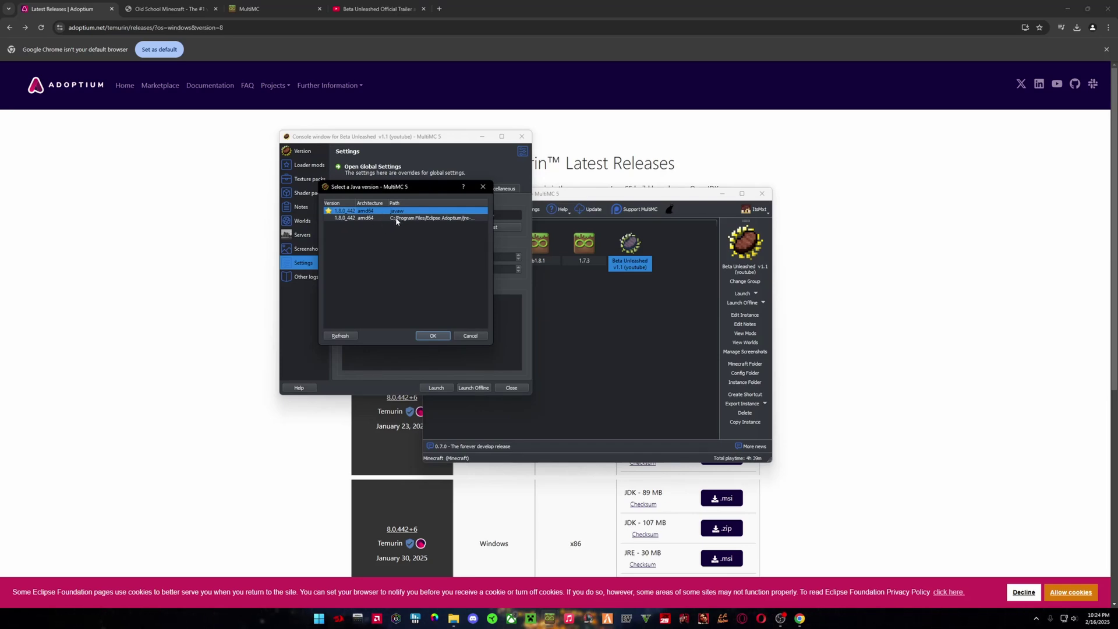
click(395, 219)
click(381, 211)
click(386, 218)
click(384, 212)
click(383, 218)
click(382, 211)
click(385, 218)
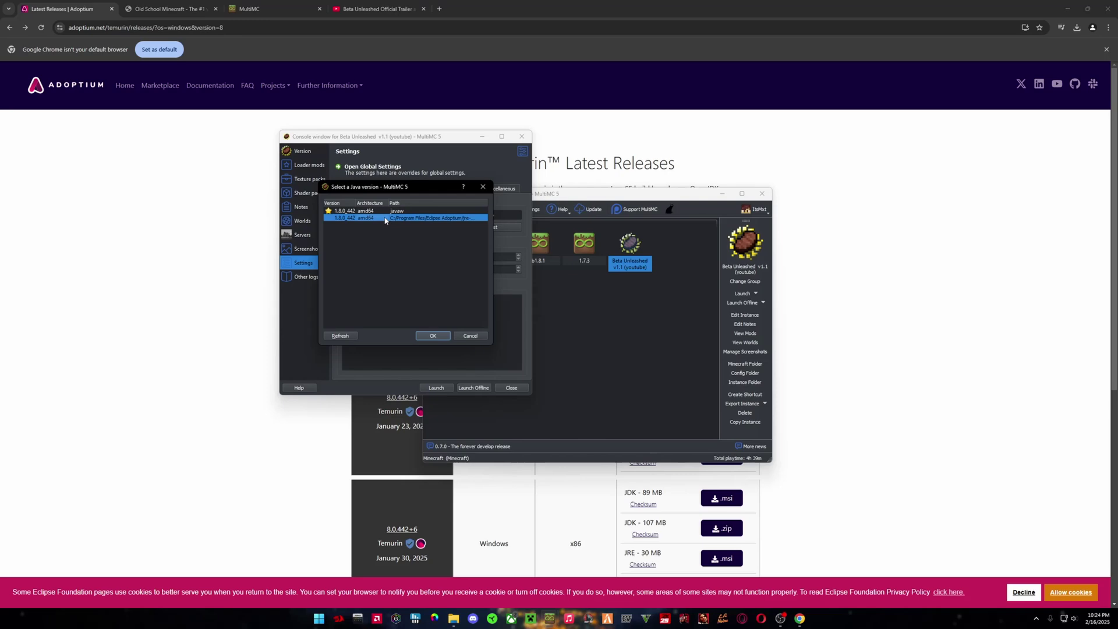
click(385, 210)
click(385, 218)
click(432, 335)
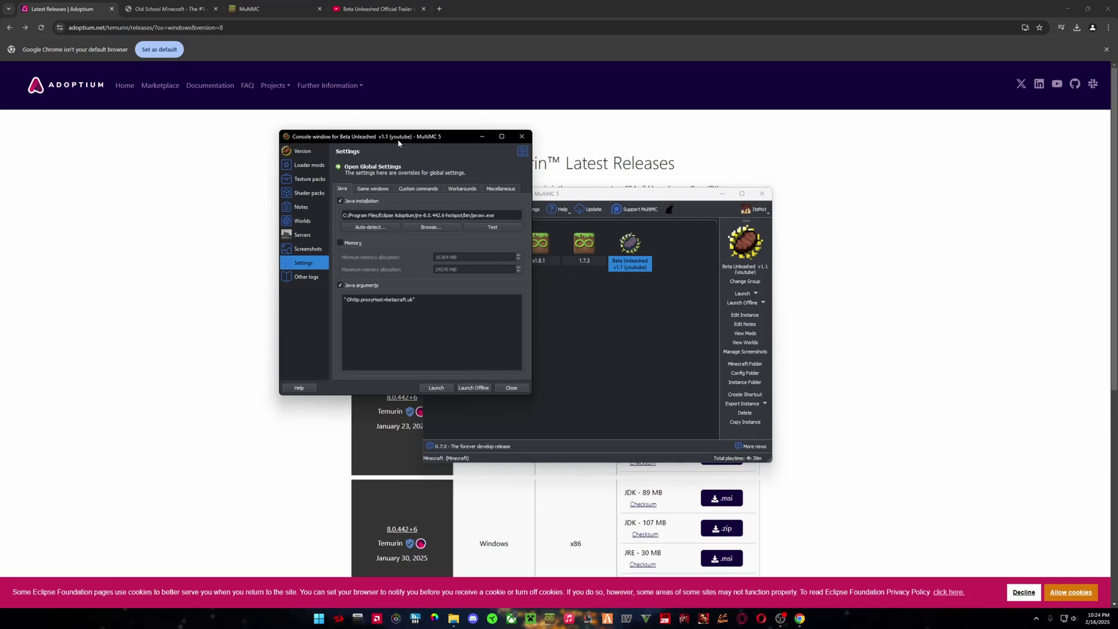
drag(397, 141, 649, 171)
click(602, 273)
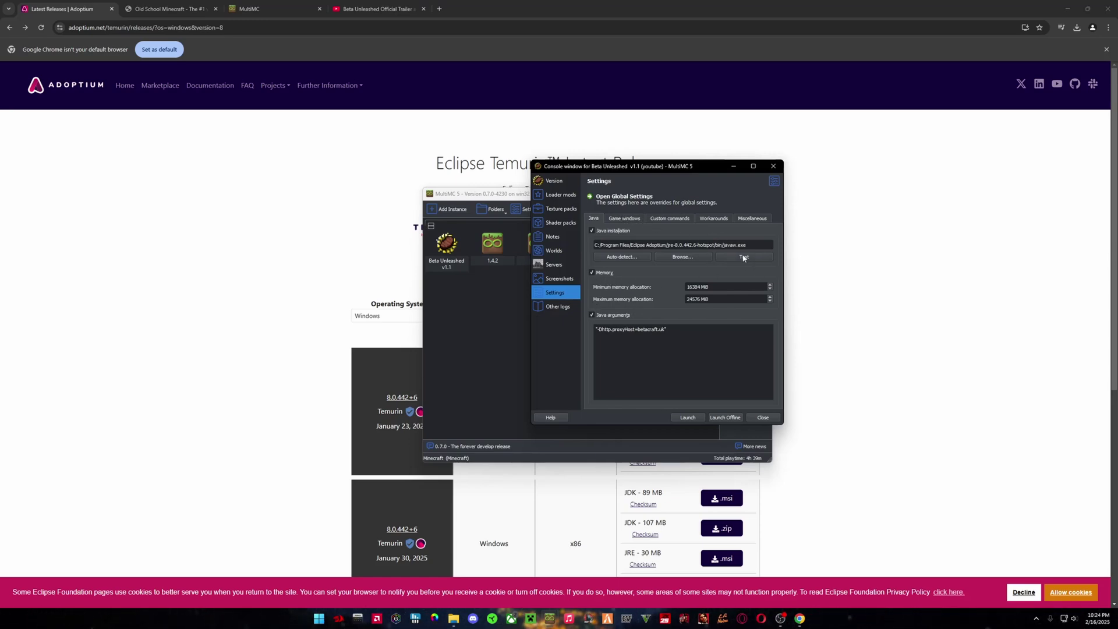
Look through the instance's game window, custom command and workaround settings, then its screenshots, servers and loader mods.
click(620, 218)
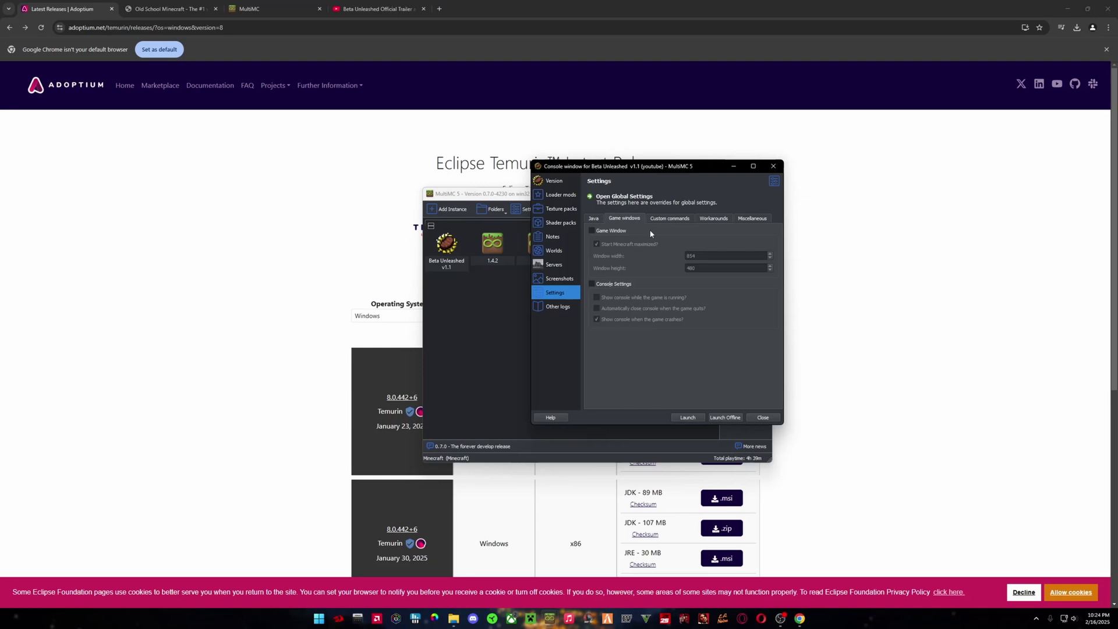
click(664, 219)
click(709, 219)
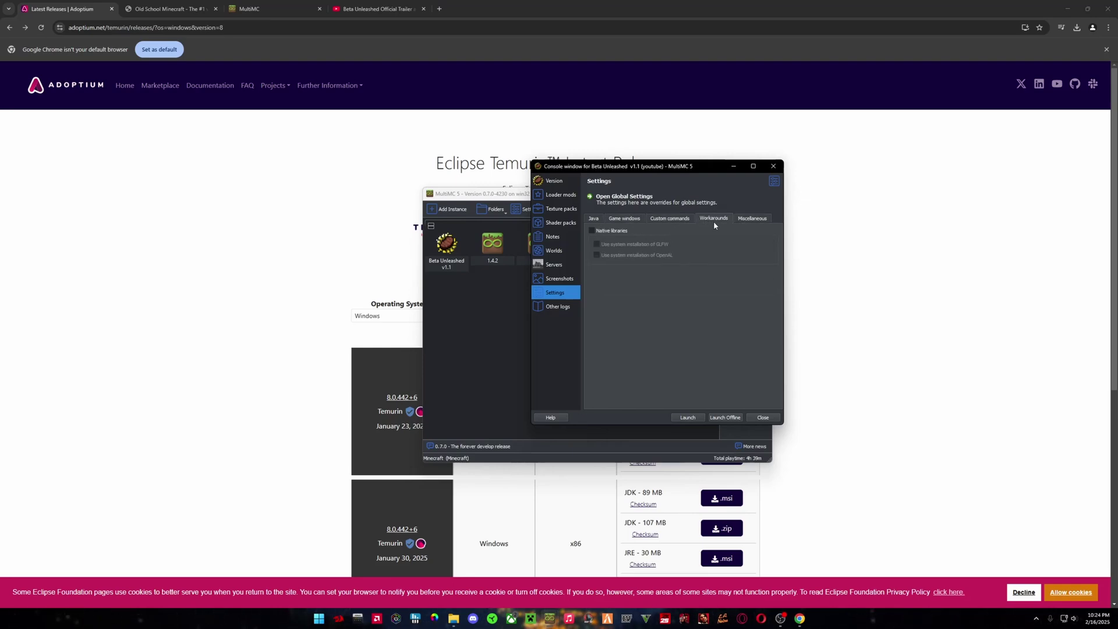
click(669, 219)
click(624, 219)
click(593, 219)
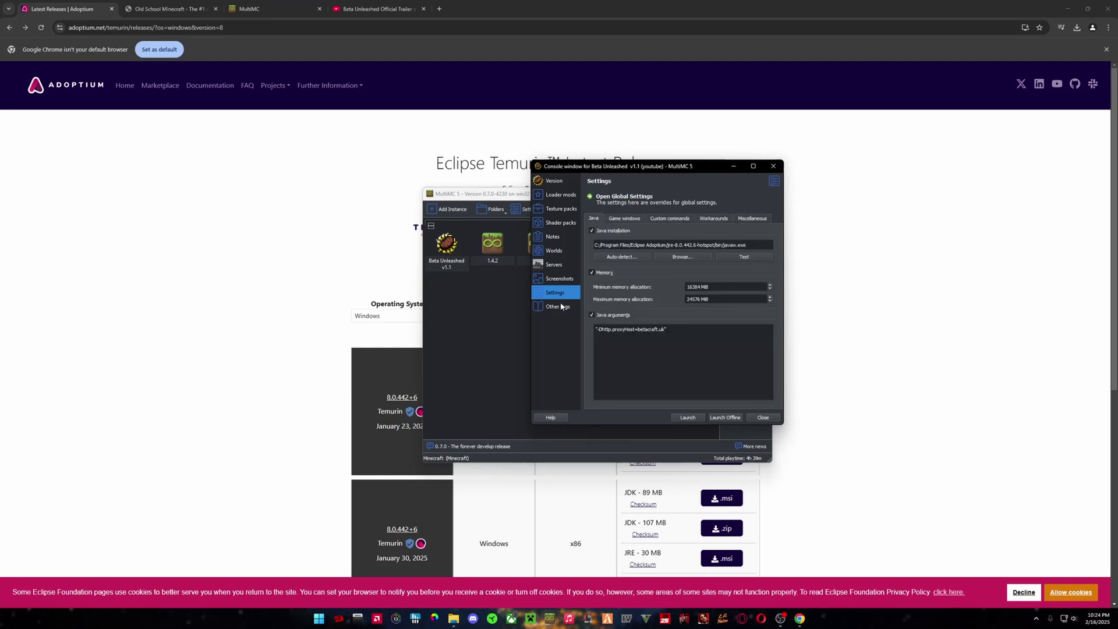
click(560, 279)
click(557, 264)
click(564, 194)
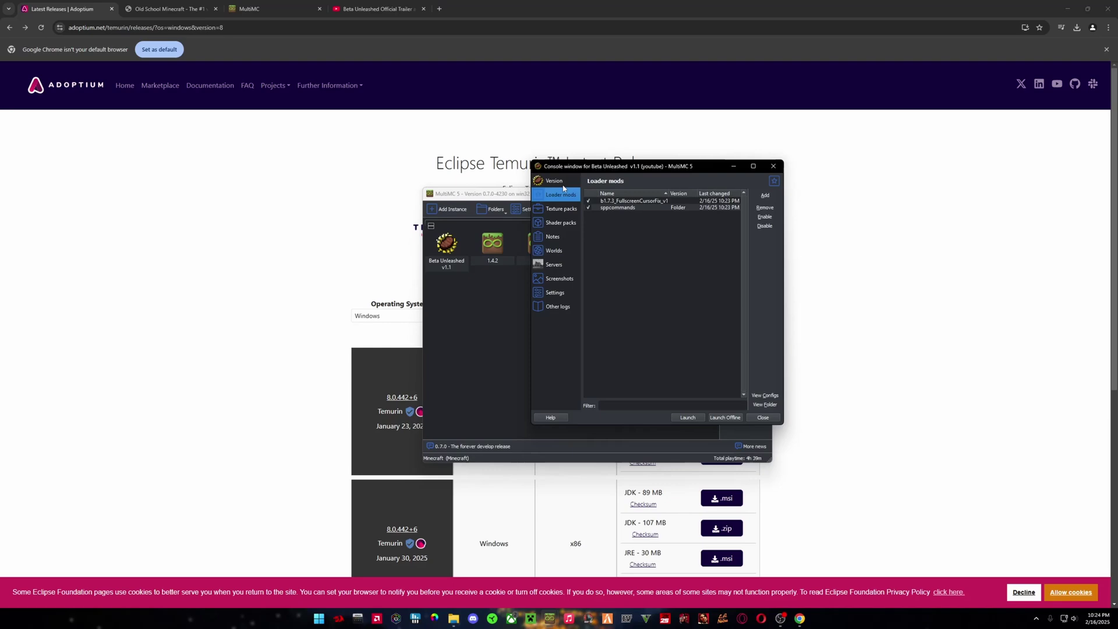
Enable the first SkinFix mod under Skin Fixes in the Beta Unleashed v1.1 (youtube) version list and close the instance window.
click(553, 181)
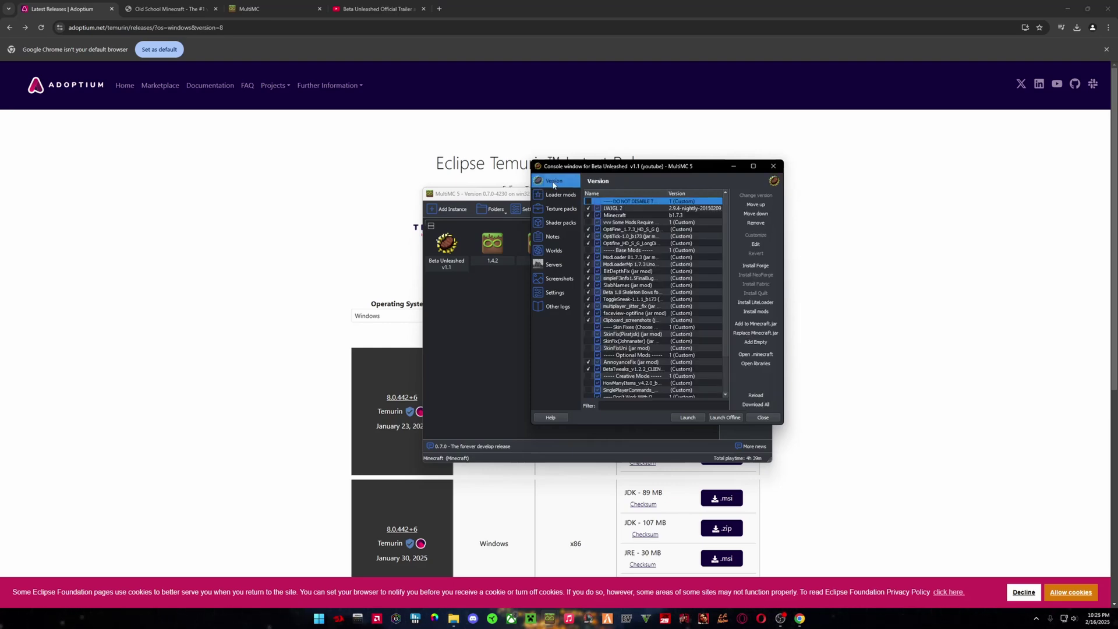
scroll(637, 251, down, 2)
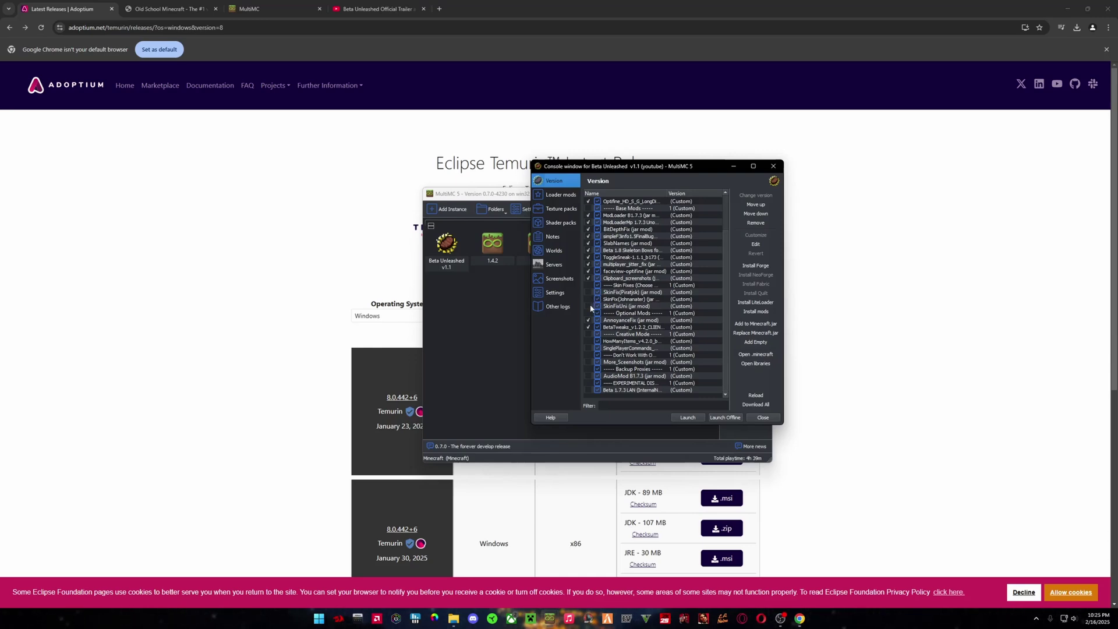
scroll(616, 285, up, 2)
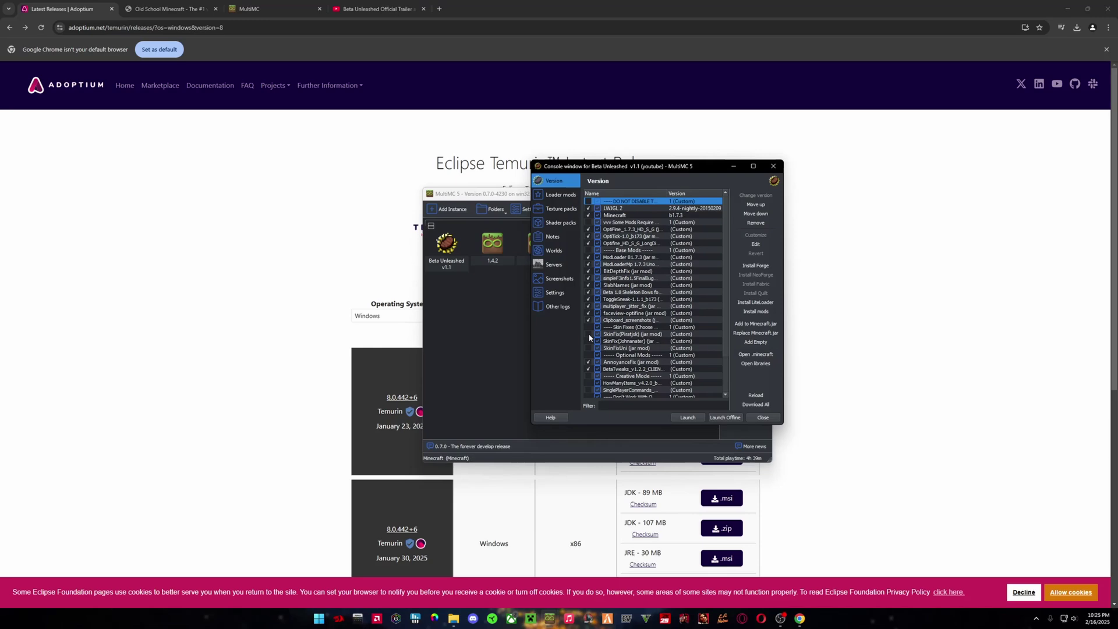
click(760, 419)
Open the original Beta Unleashed v1.1 instance for editing, check which skin fix it uses, and close it.
right_click(446, 259)
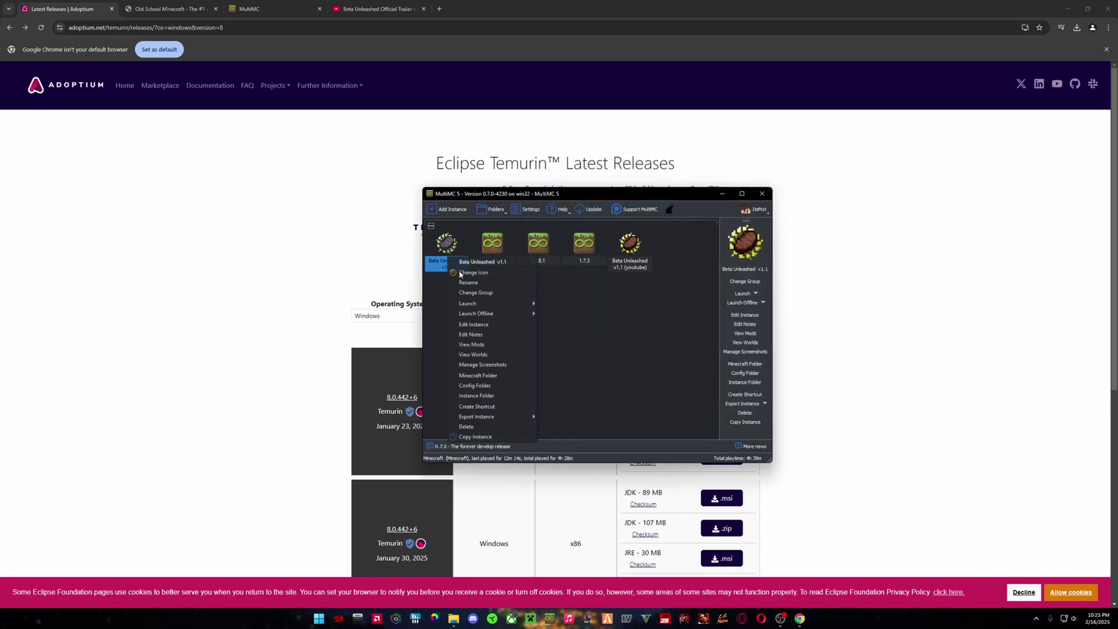
click(602, 303)
key(ctrl+i)
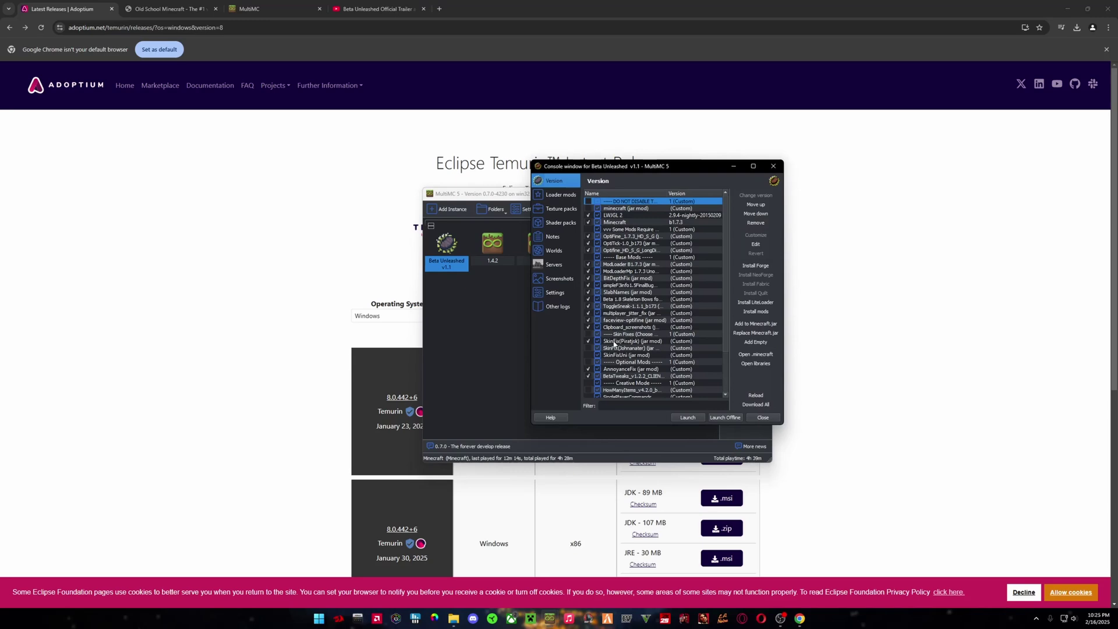
click(756, 419)
Reopen the Beta Unleashed v1.1 (youtube) instance for editing and review its full version list of base, skin fix, optional and creative mods.
click(629, 247)
right_click(641, 257)
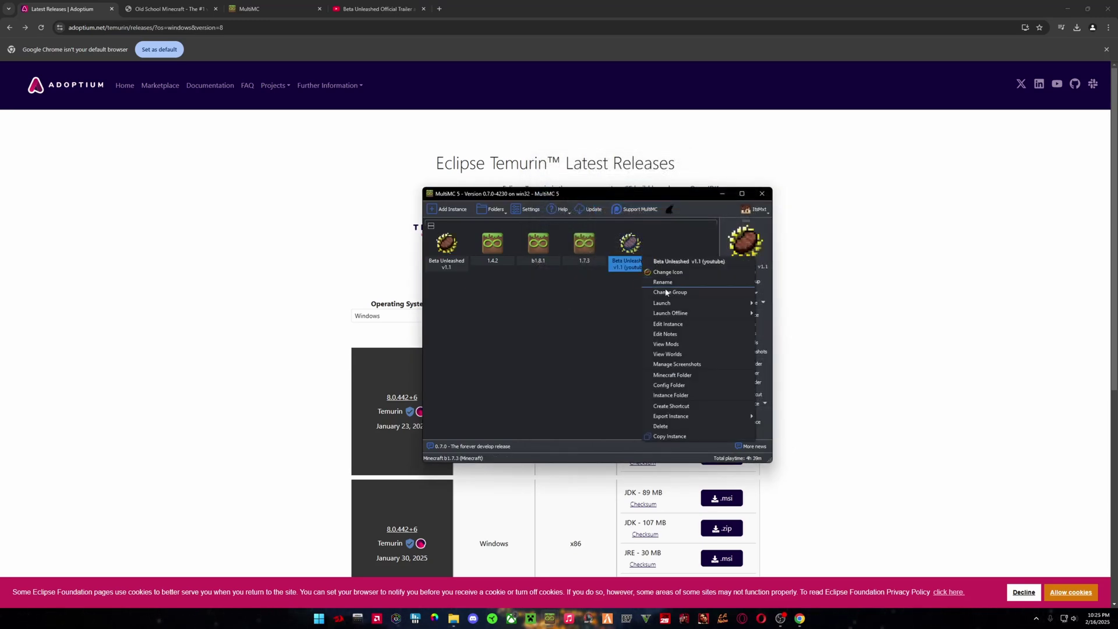
click(671, 324)
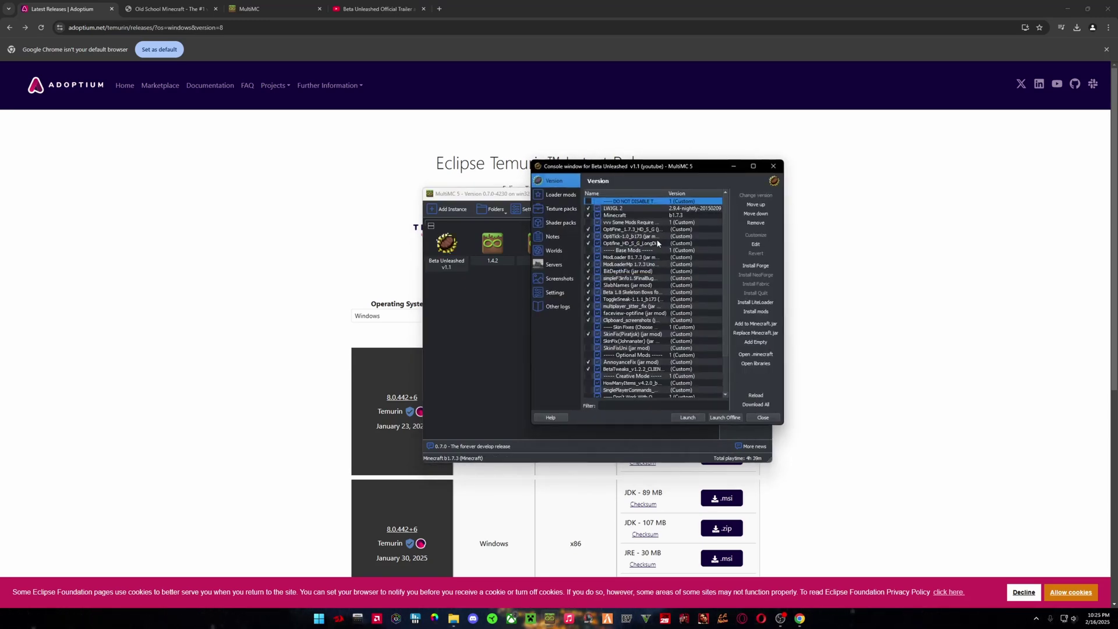
scroll(664, 322, down, 2)
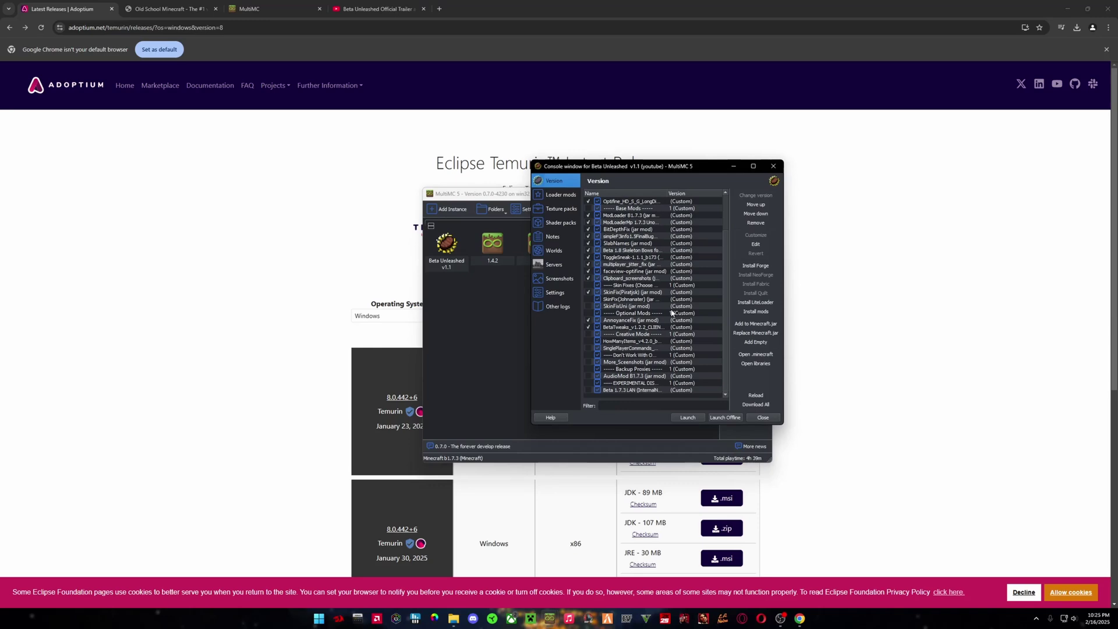
scroll(607, 248, up, 2)
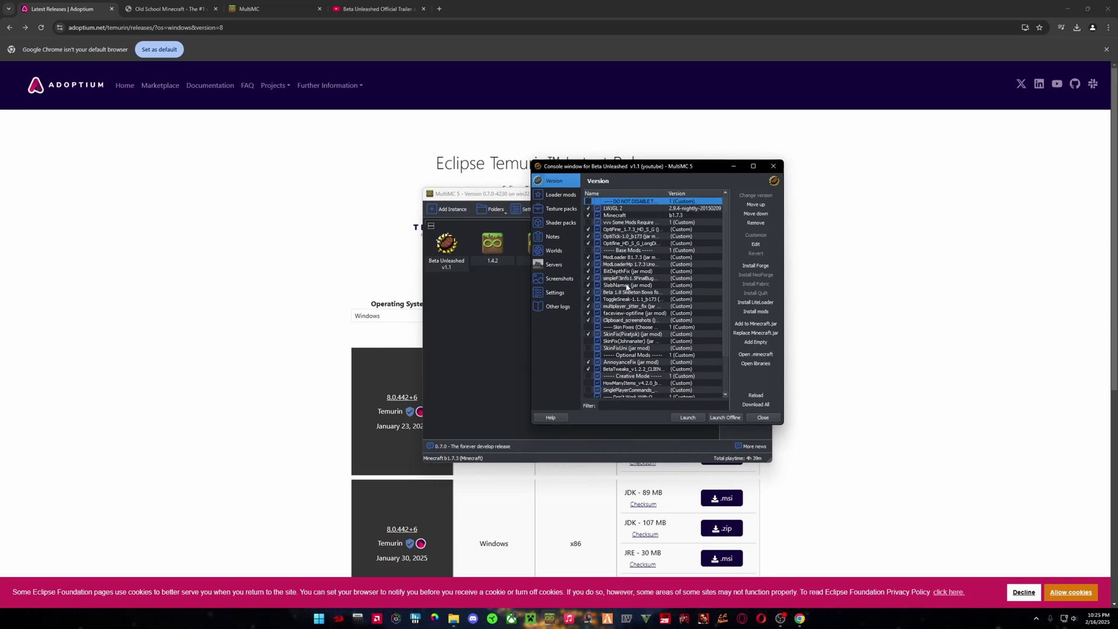
scroll(683, 369, down, 2)
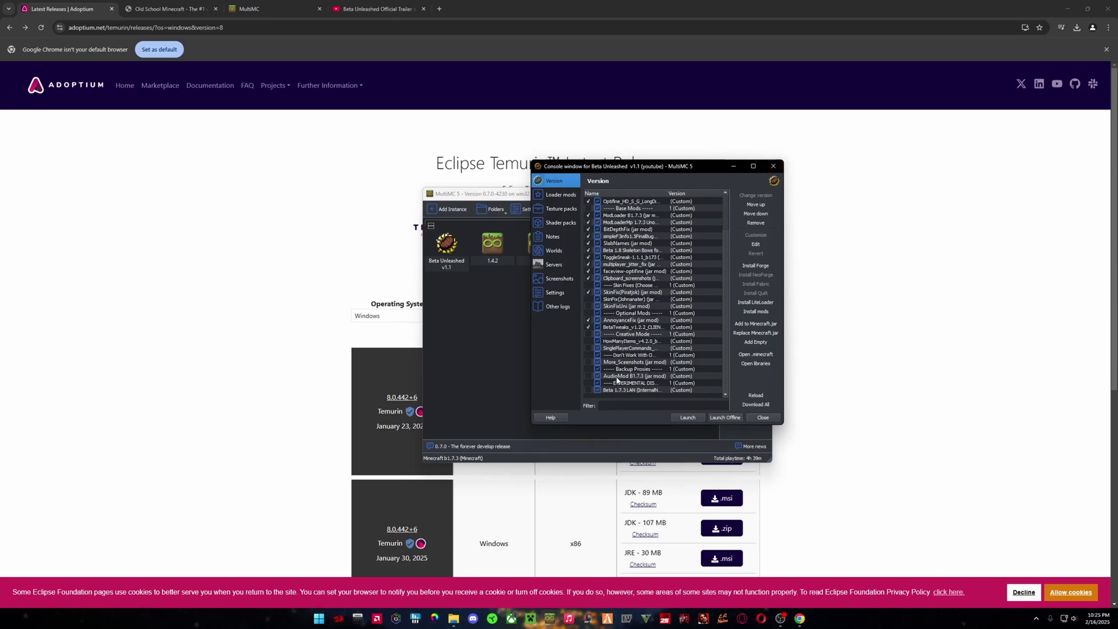
scroll(633, 317, up, 1)
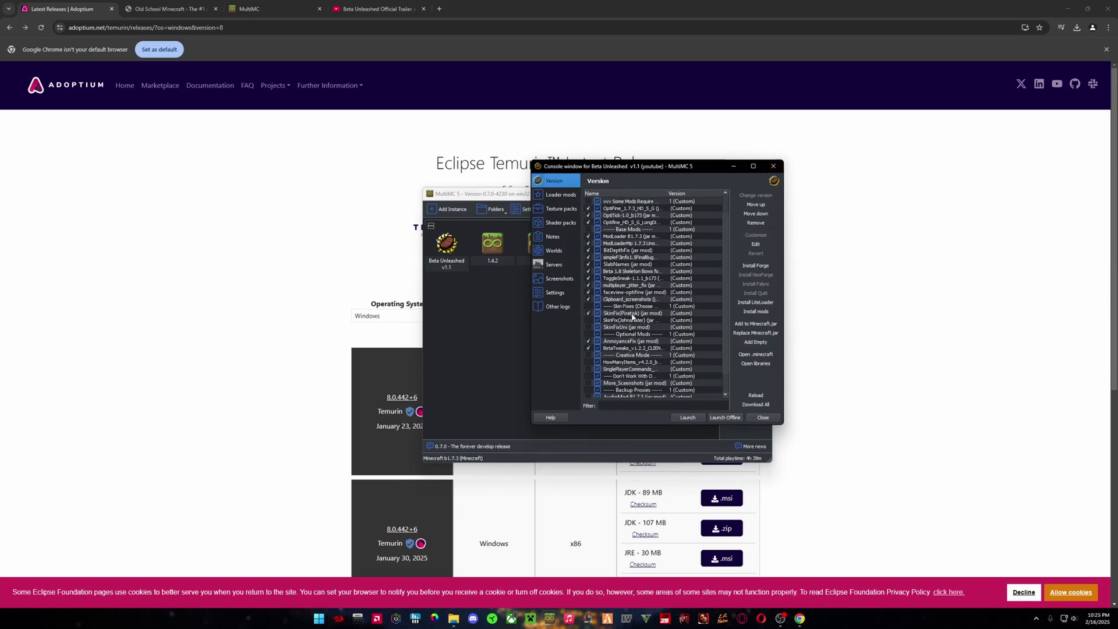
scroll(633, 317, down, 1)
Review the youtube instance's loader mods, texture packs and shader packs.
click(559, 195)
click(560, 209)
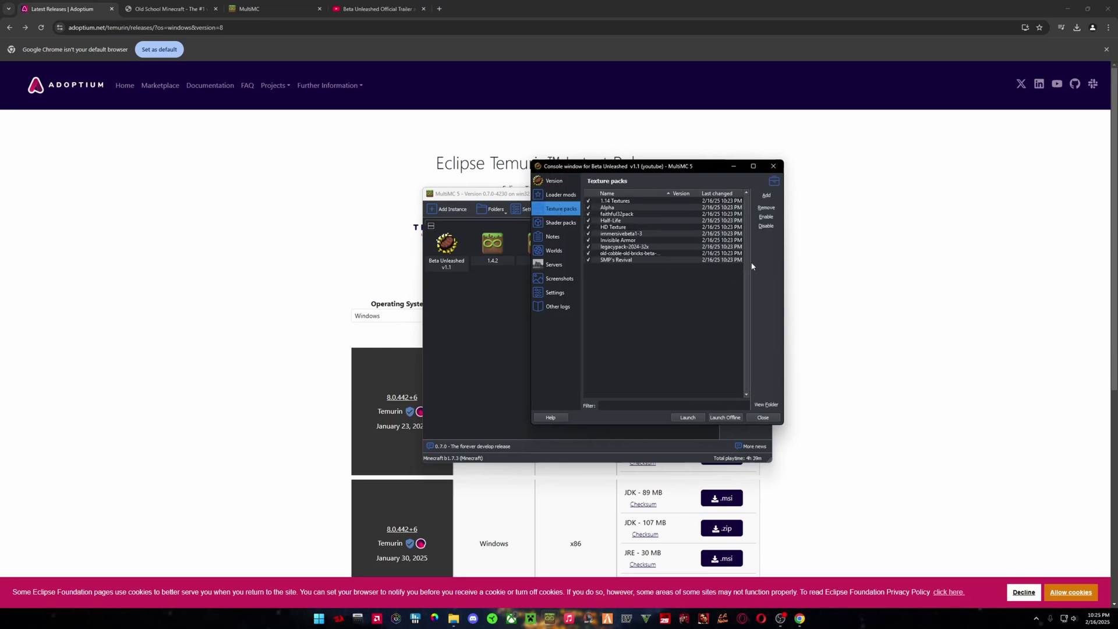
click(558, 226)
click(560, 212)
click(561, 227)
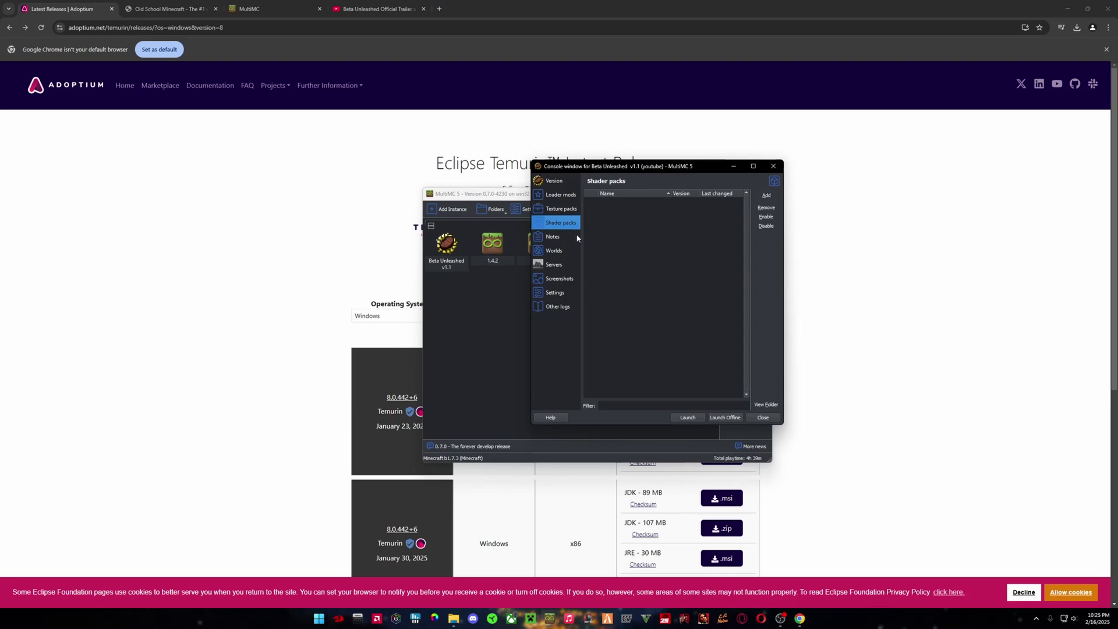
click(559, 209)
click(560, 223)
click(556, 210)
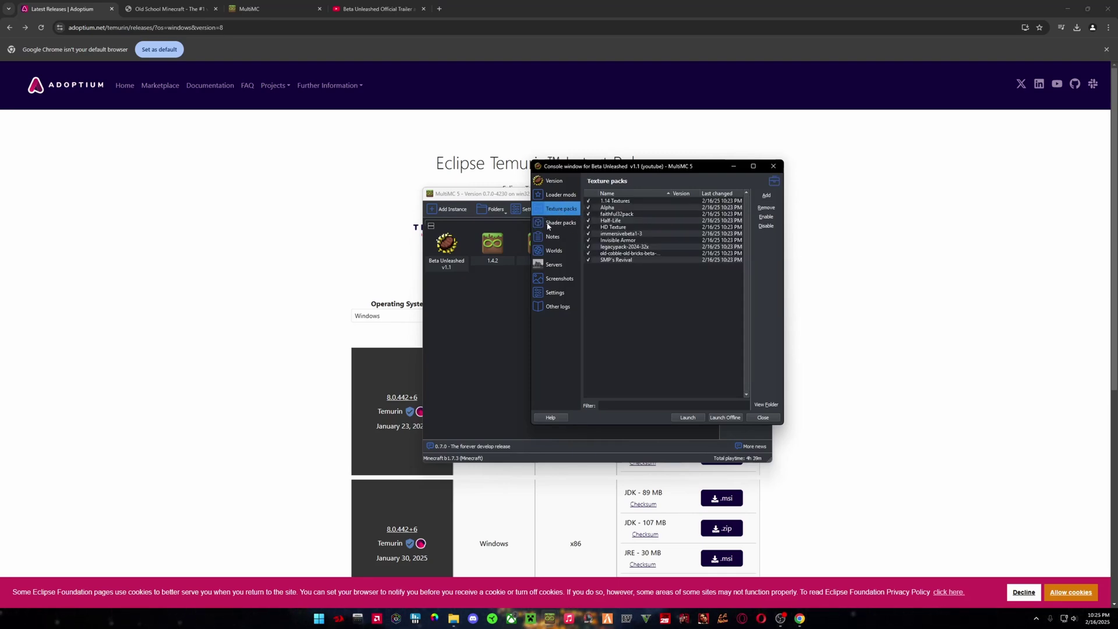
click(547, 227)
Read the youtube instance's notes and changelog, check its worlds and servers, and close the instance window.
click(562, 238)
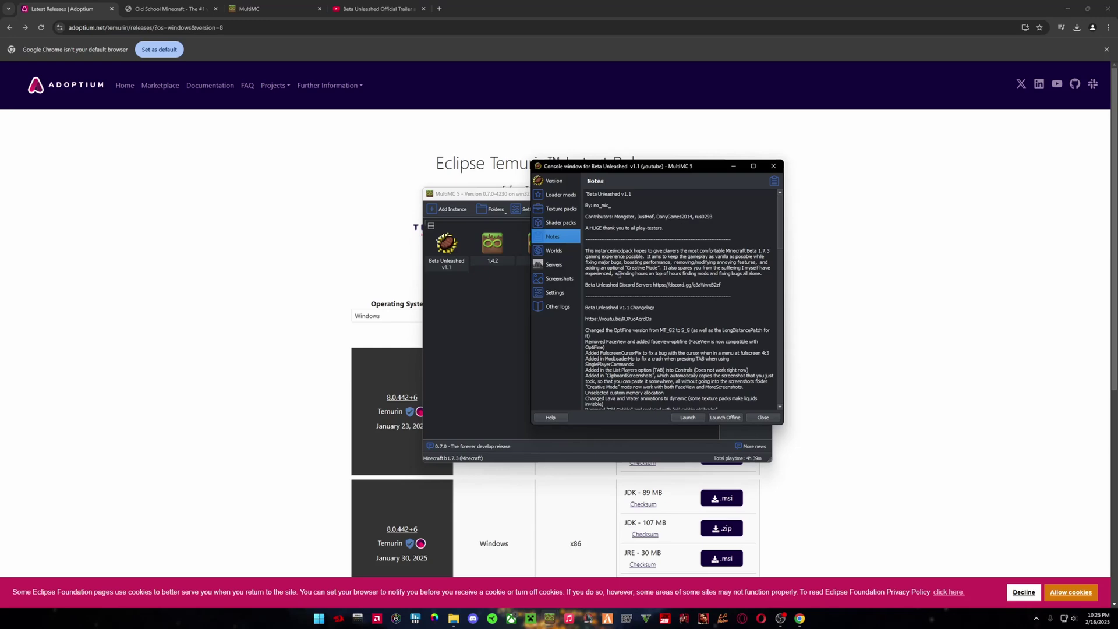
scroll(608, 246, down, 12)
scroll(613, 247, up, 4)
click(556, 250)
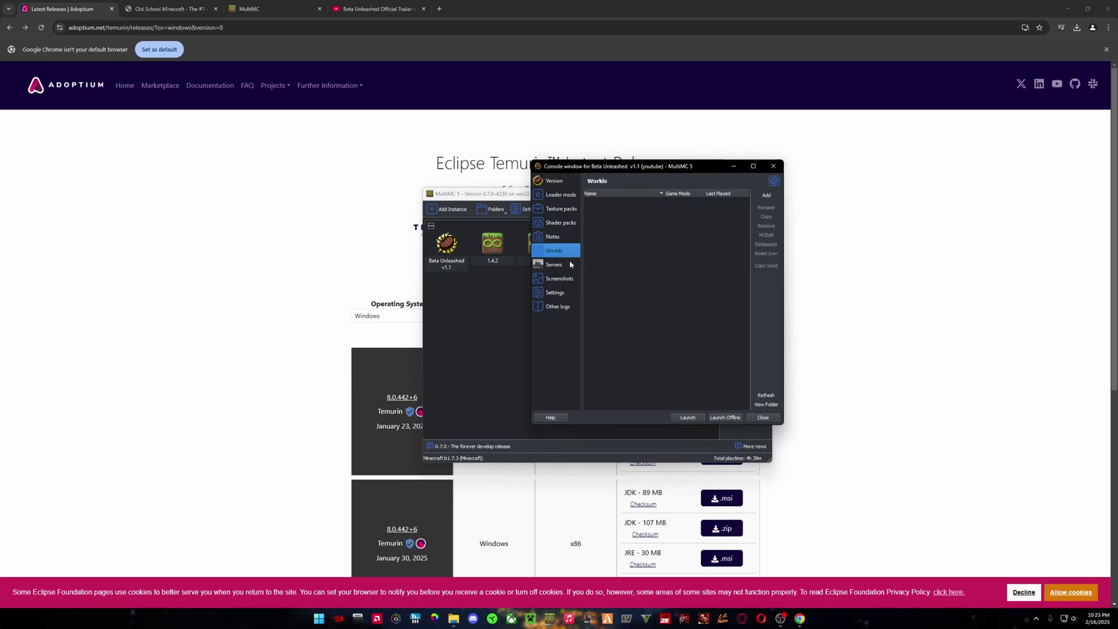
click(553, 265)
click(530, 254)
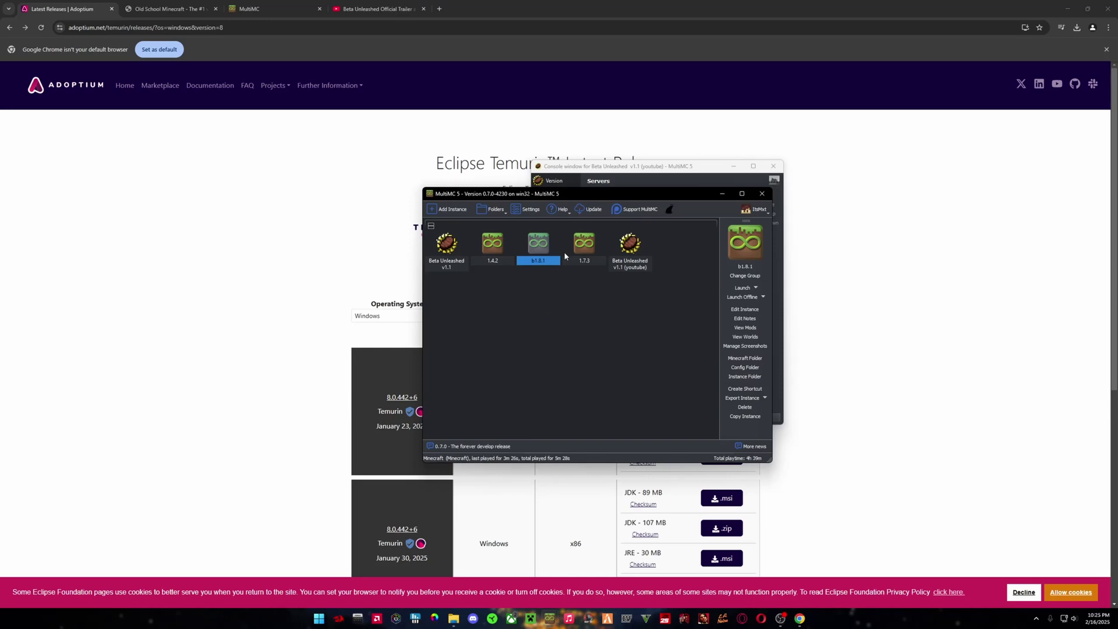
key(alt+Tab)
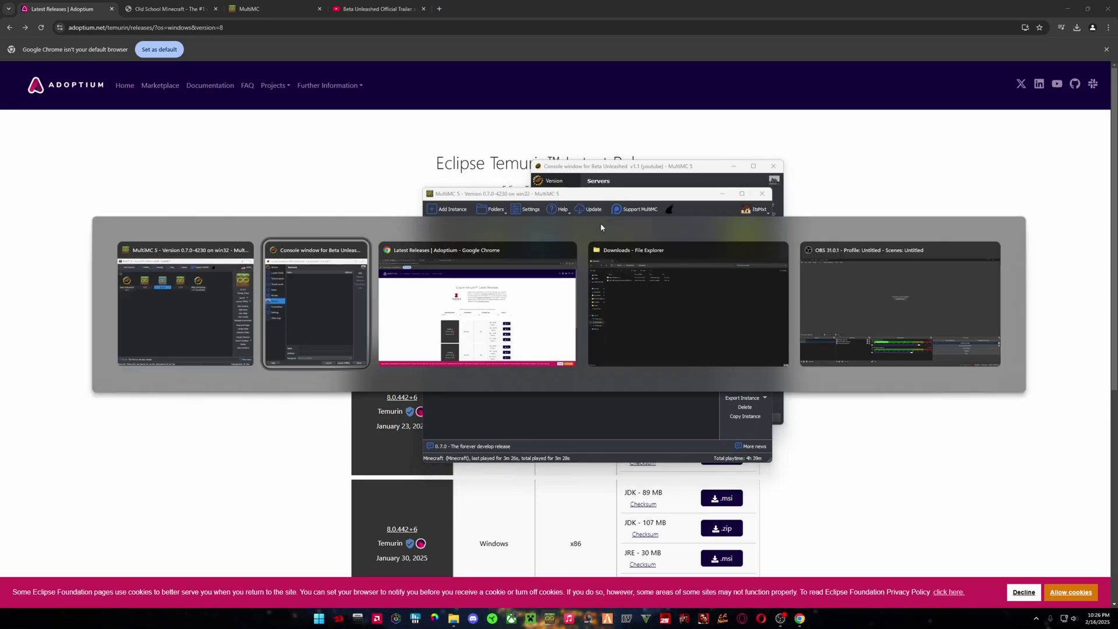
click(773, 165)
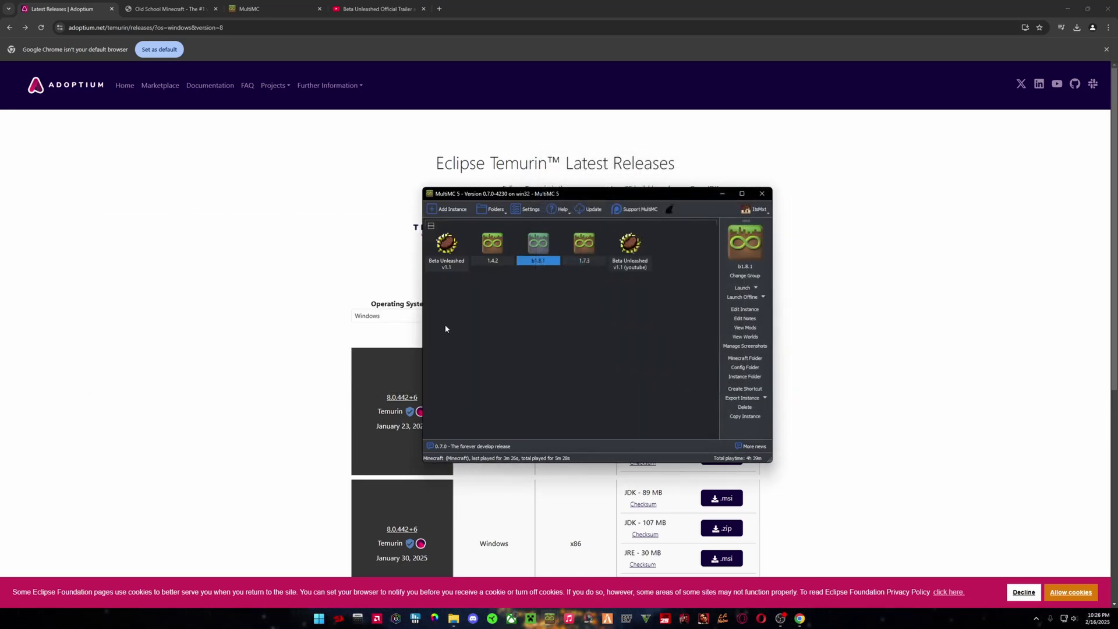
Set the Beta Unleashed v1.1 instance's Java installation to the detected Eclipse Adoptium 1.8.0_442 and launch the instance.
double_click(451, 264)
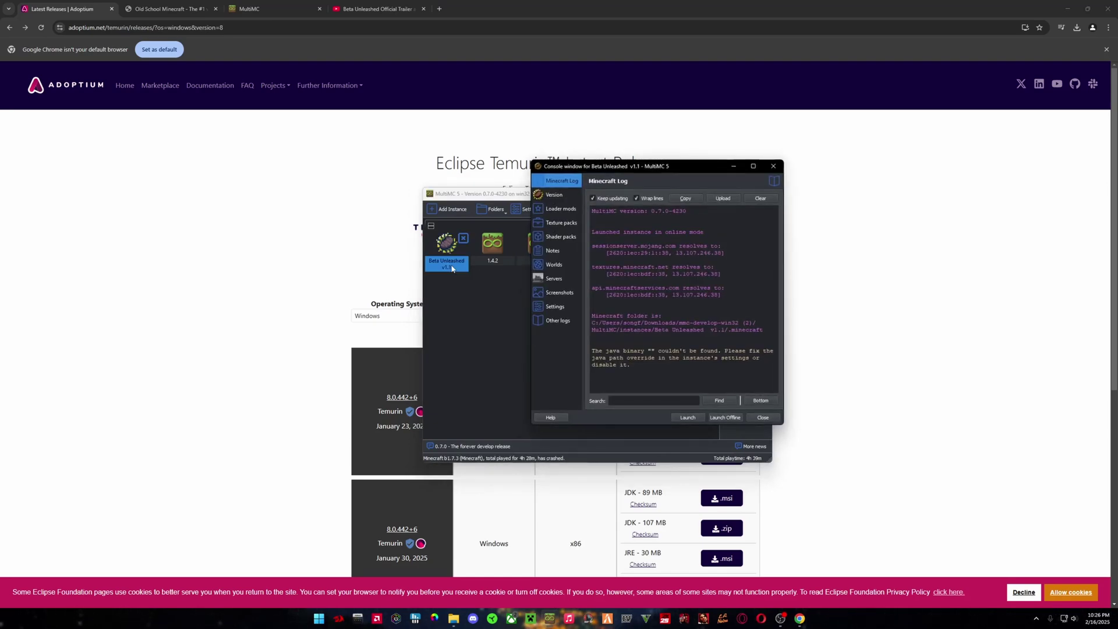
click(555, 307)
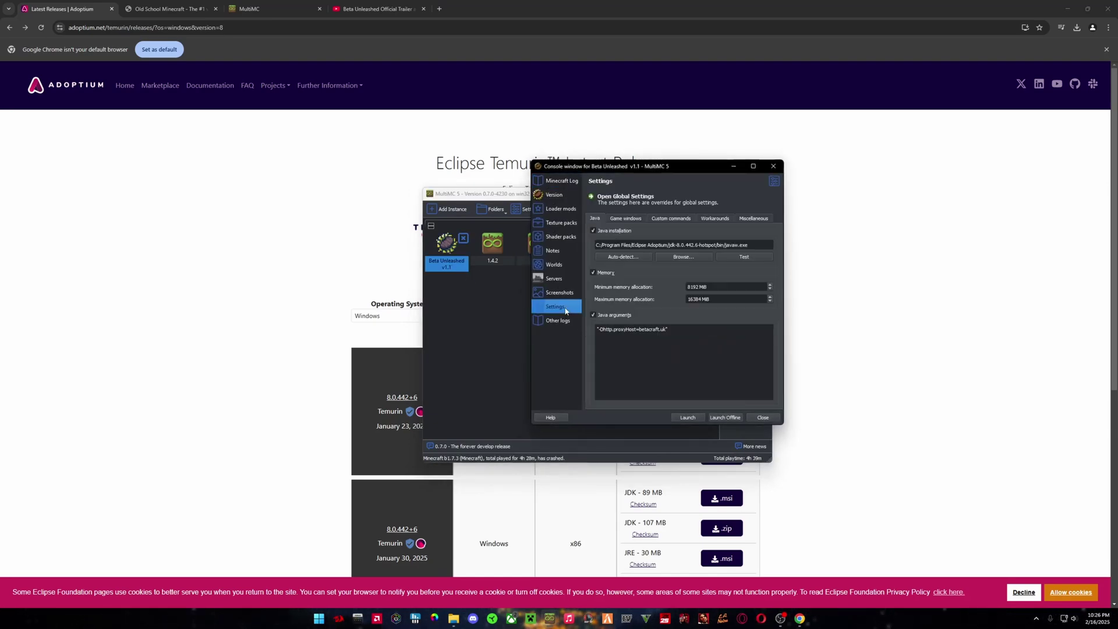
click(622, 257)
click(633, 248)
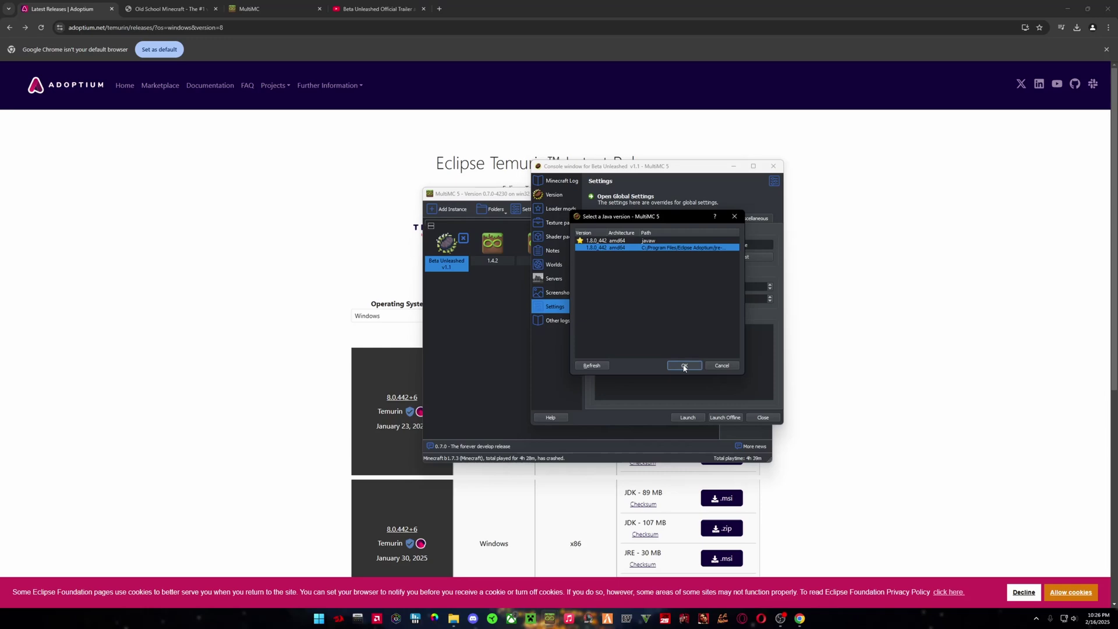
click(684, 365)
click(688, 416)
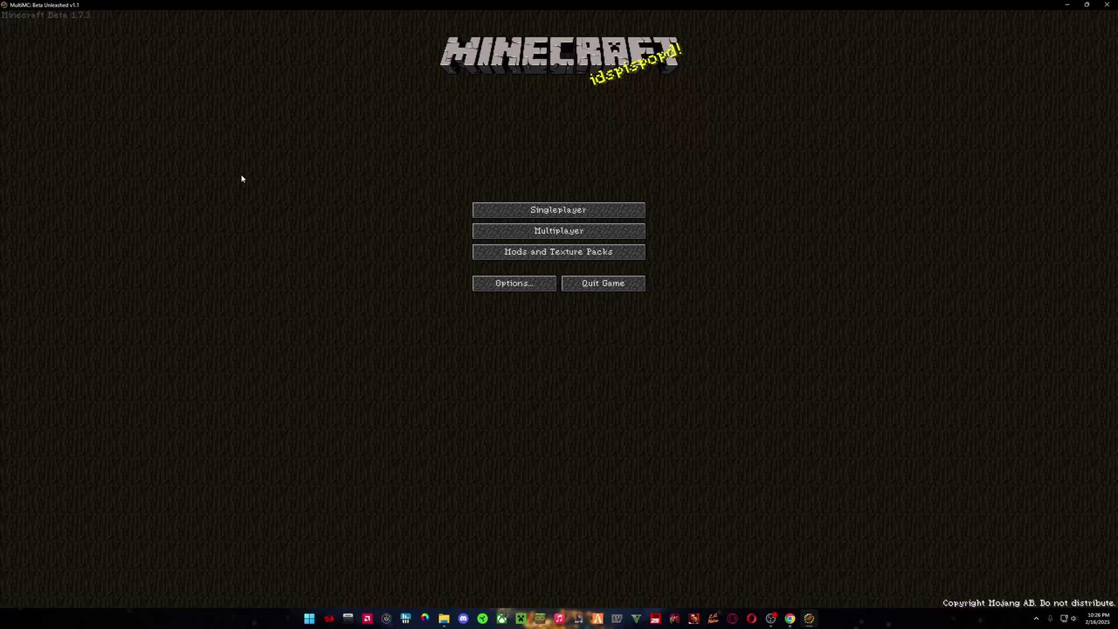
Look over the game's texture pack selection and video settings, and return to the title screen.
click(568, 255)
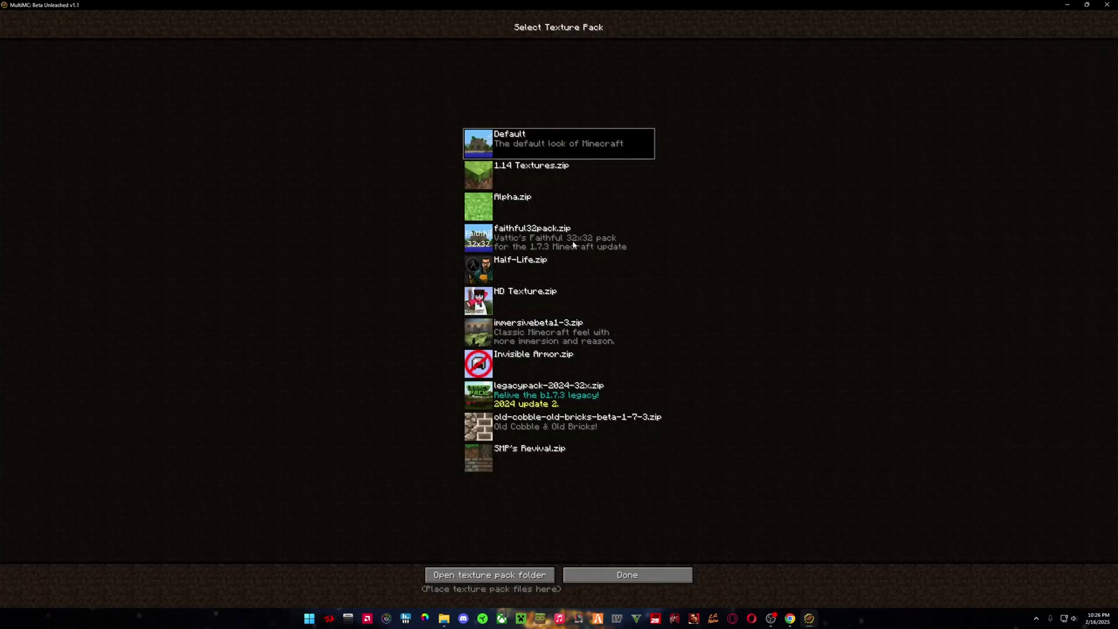
click(611, 576)
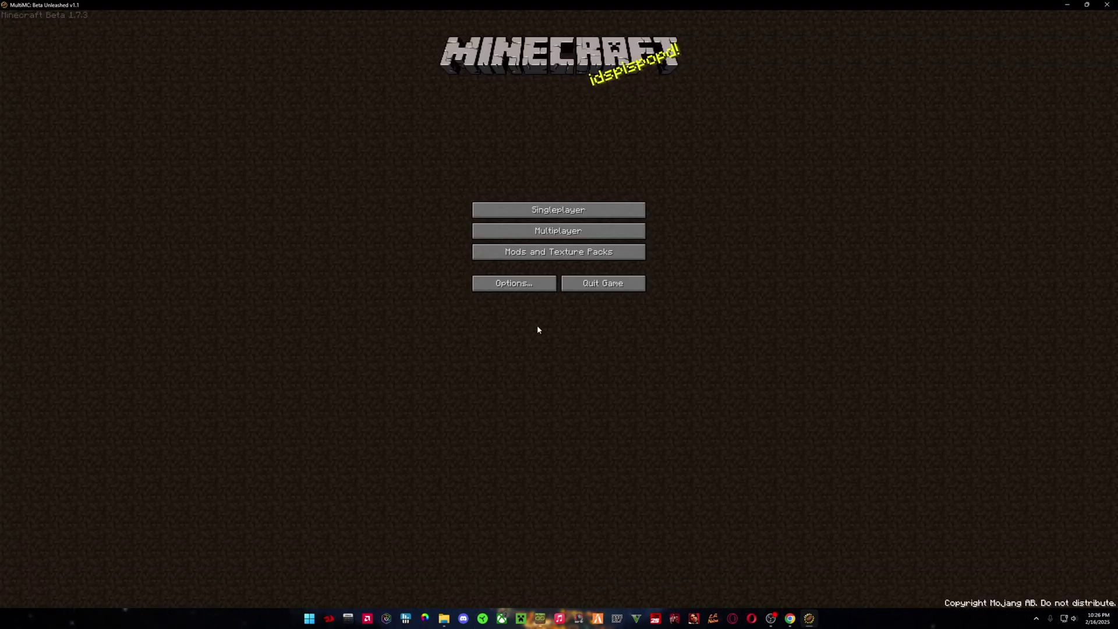
click(499, 290)
click(542, 211)
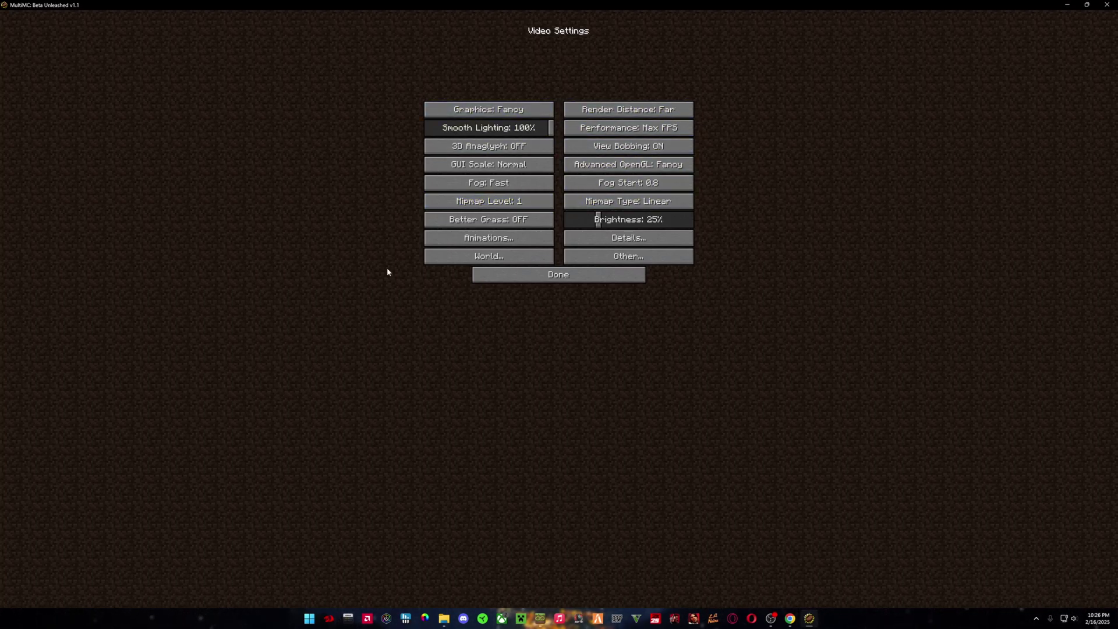
click(600, 276)
click(594, 268)
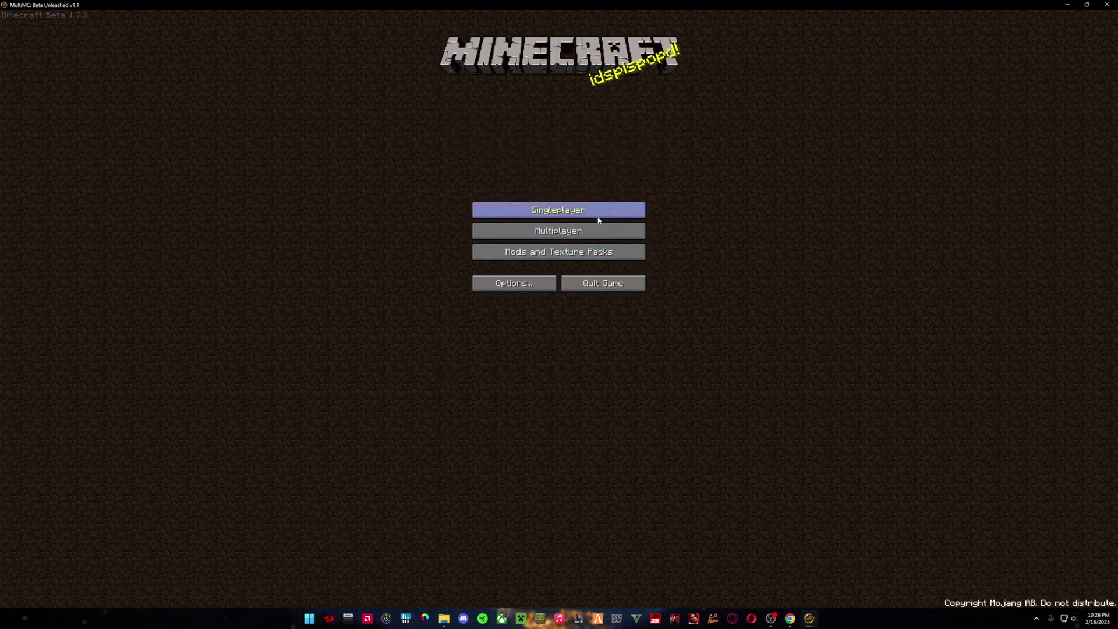
Load a saved singleplayer world and cycle the camera through third person to view the character.
click(581, 211)
double_click(522, 290)
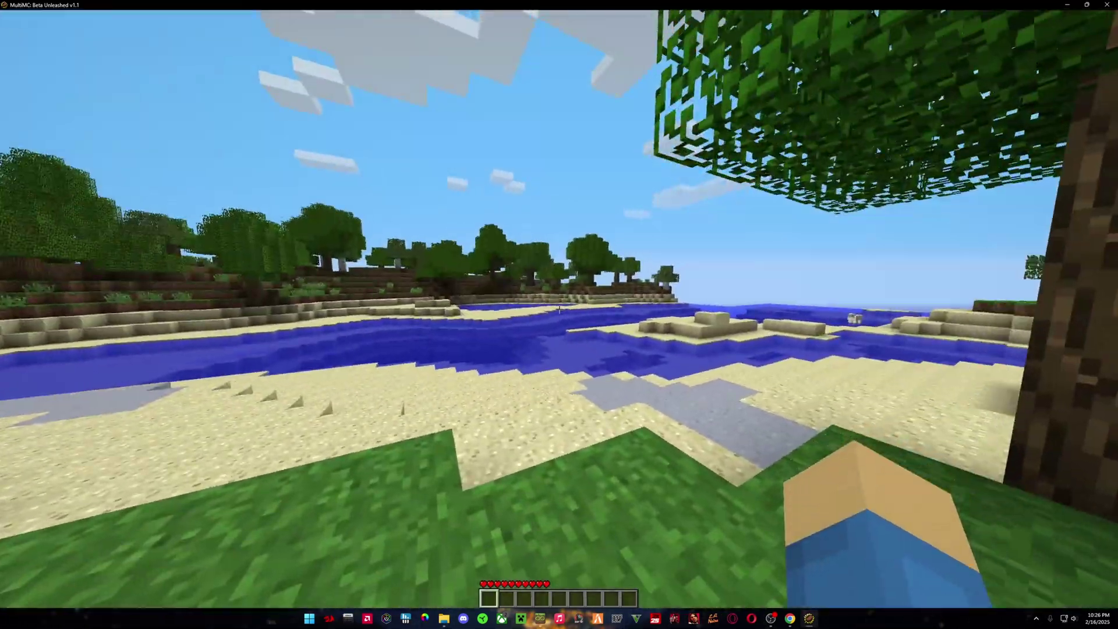
key(F5)
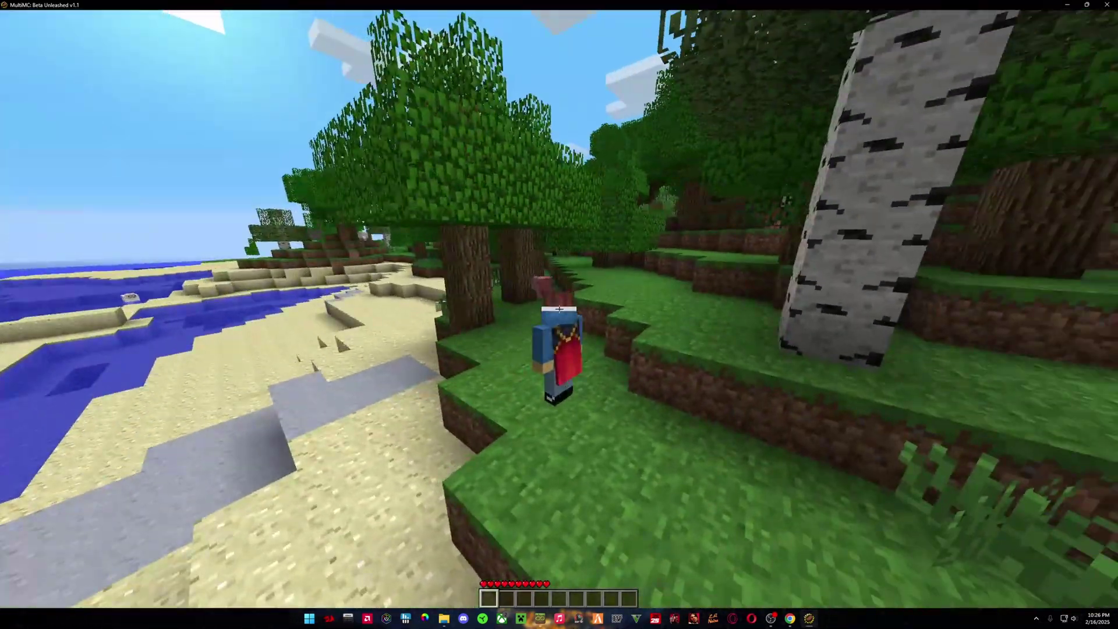
key(F5)
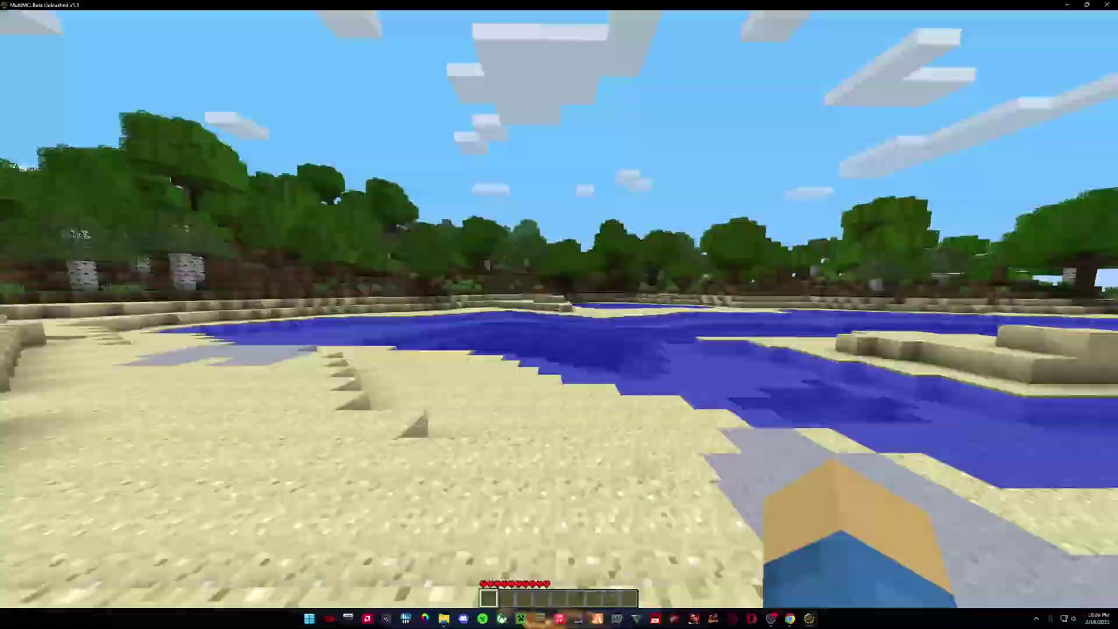
Open and close the inventory, and walk and jump from the beach into the forest to try the modpack.
key(e)
key(e)
click(559, 308)
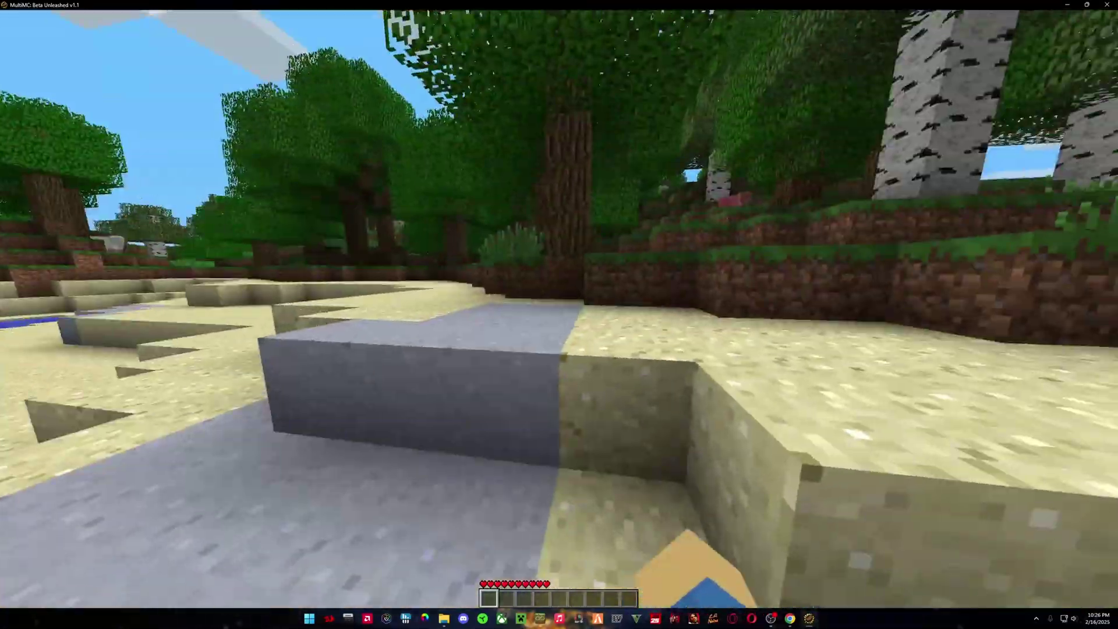
key(w)
key(space)
key(w)
key(space)
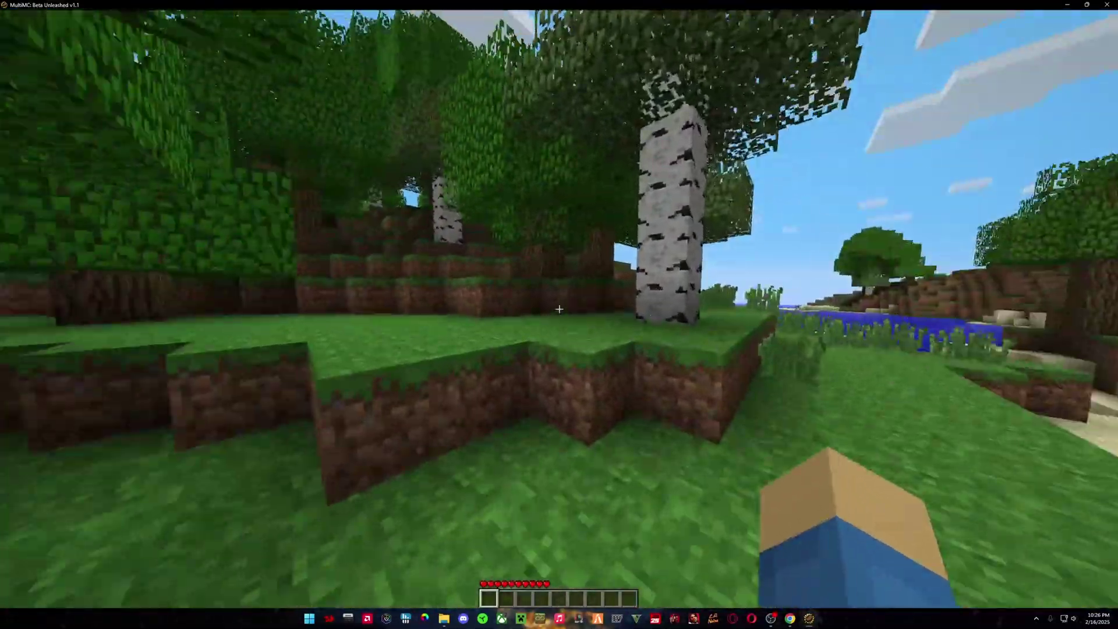
key(w)
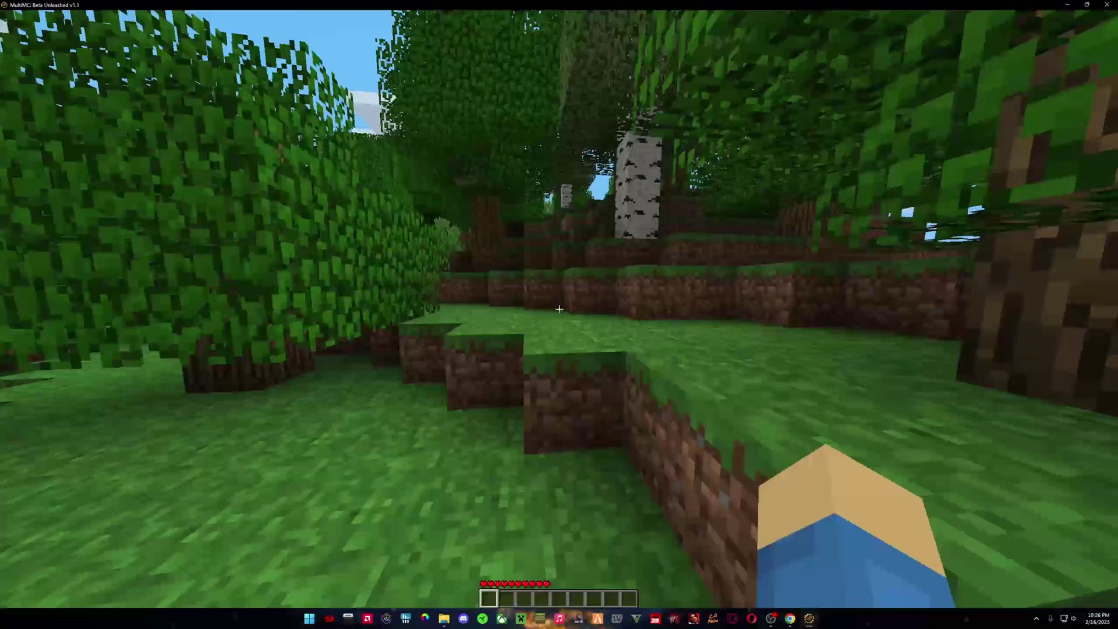
key(w)
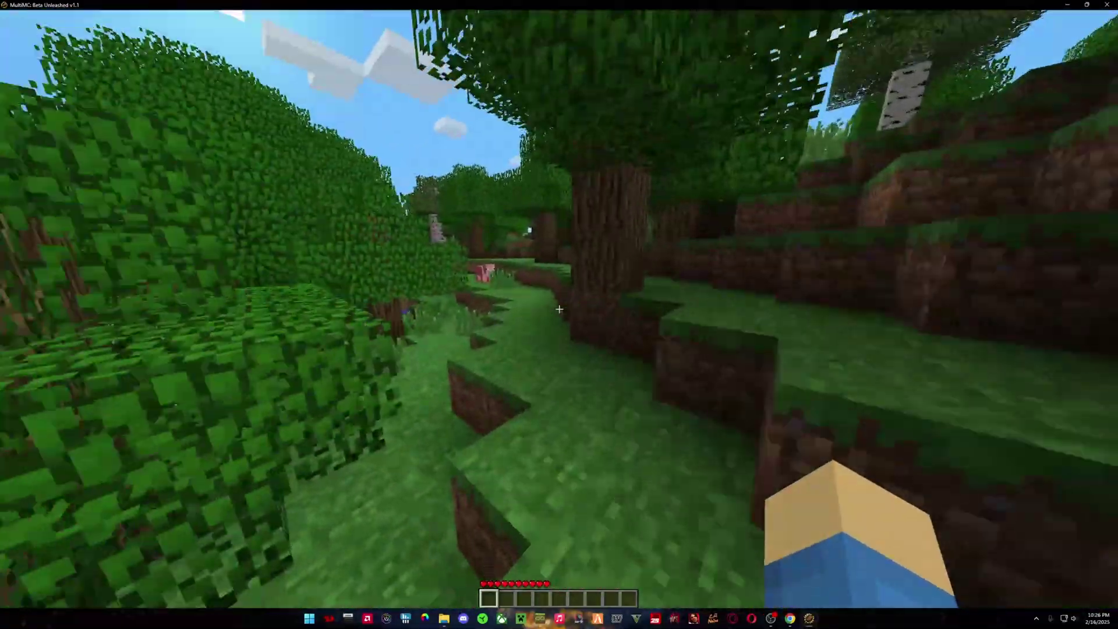
key(w)
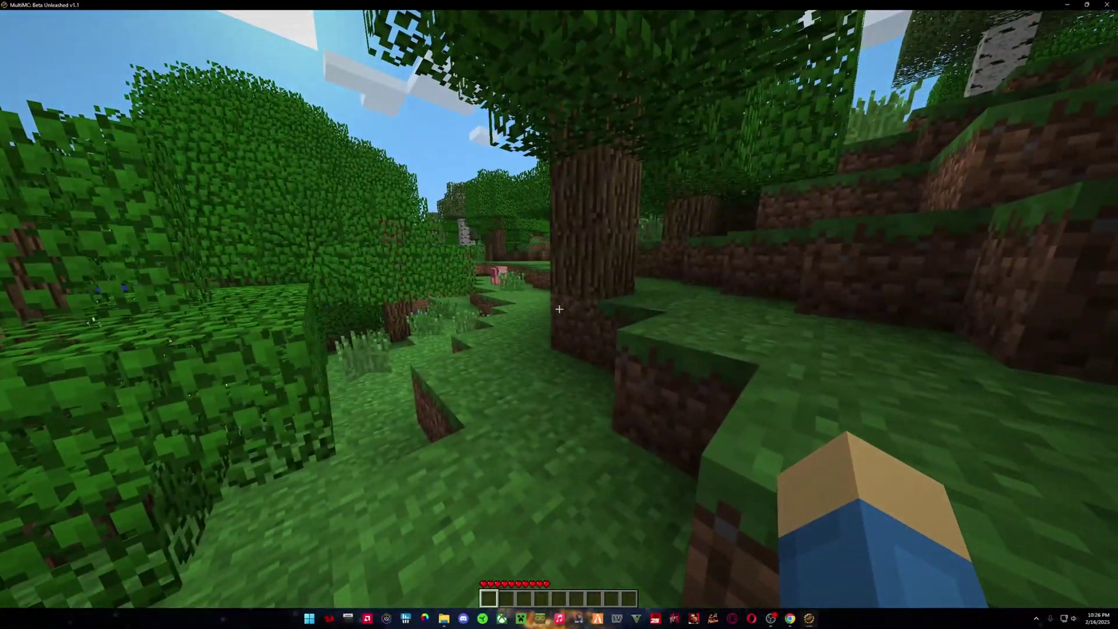
Walk and jump through the forest past the pigs to the grassy edge above the sandy shore.
key(w)
key(space)
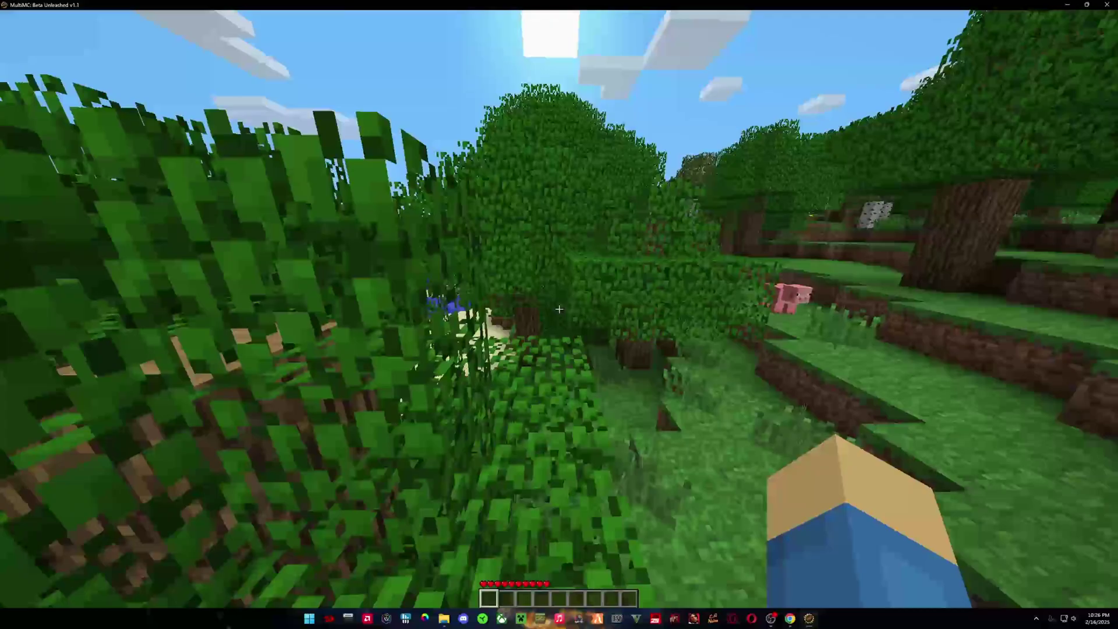
key(w)
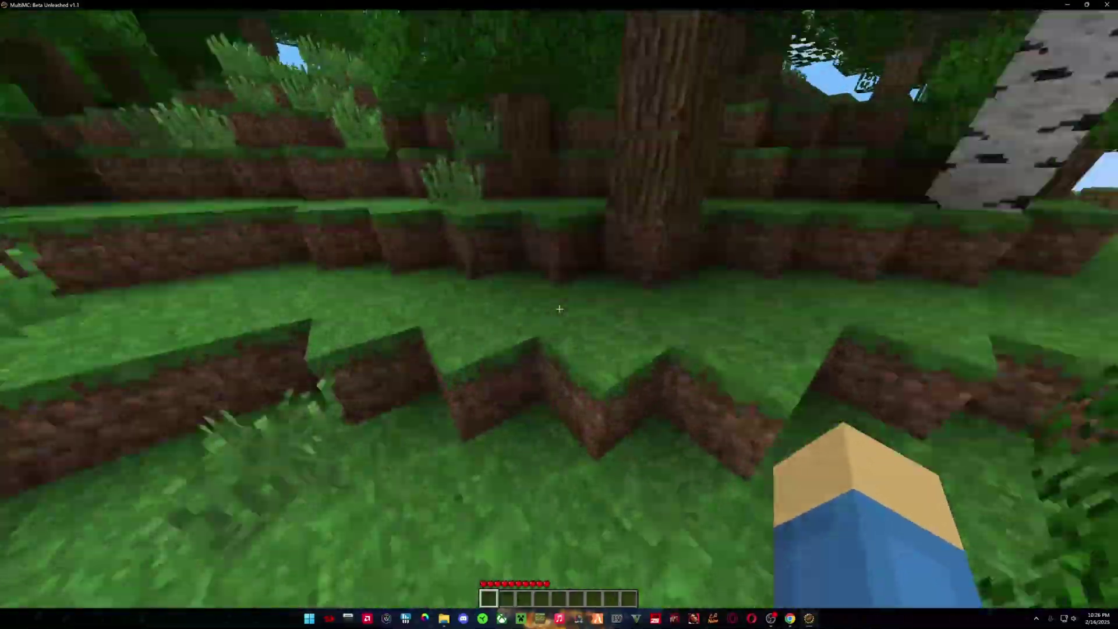
key(w)
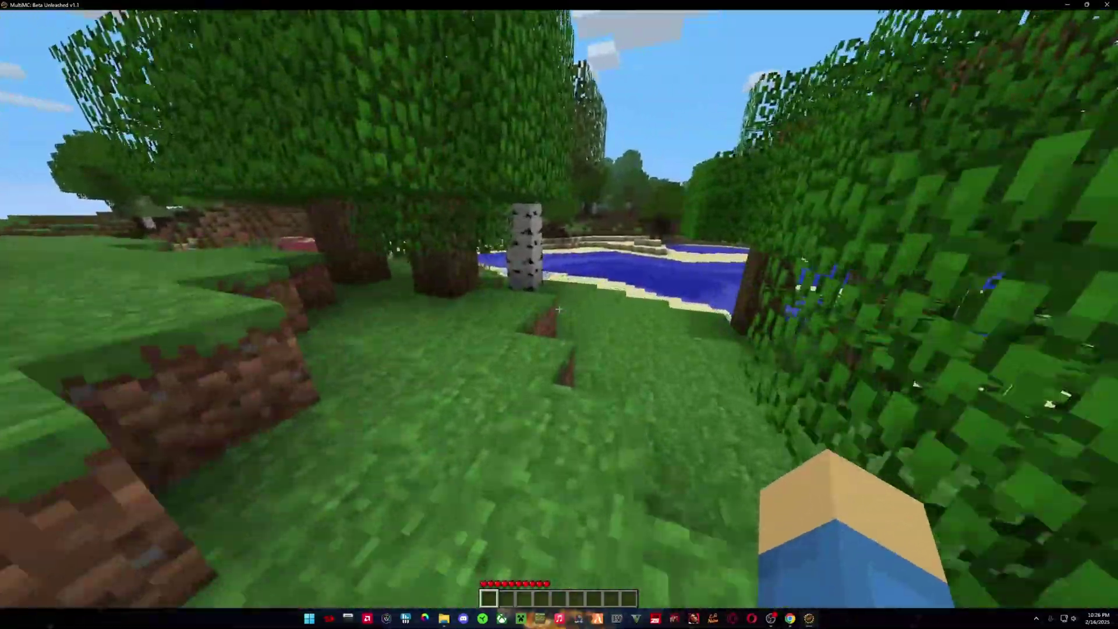
key(w)
key(space)
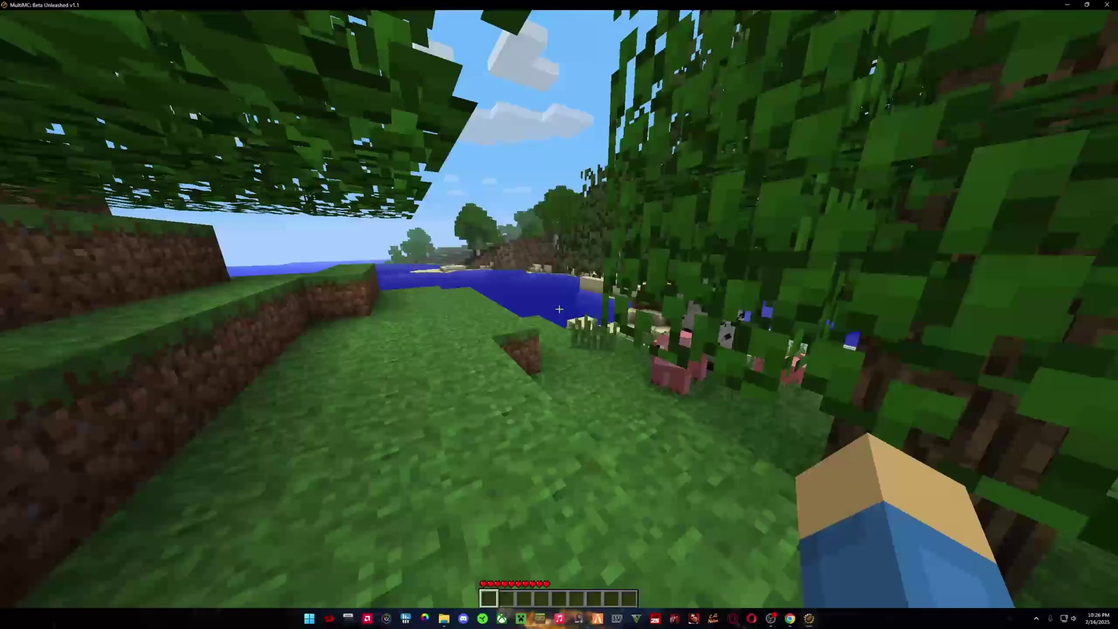
key(w)
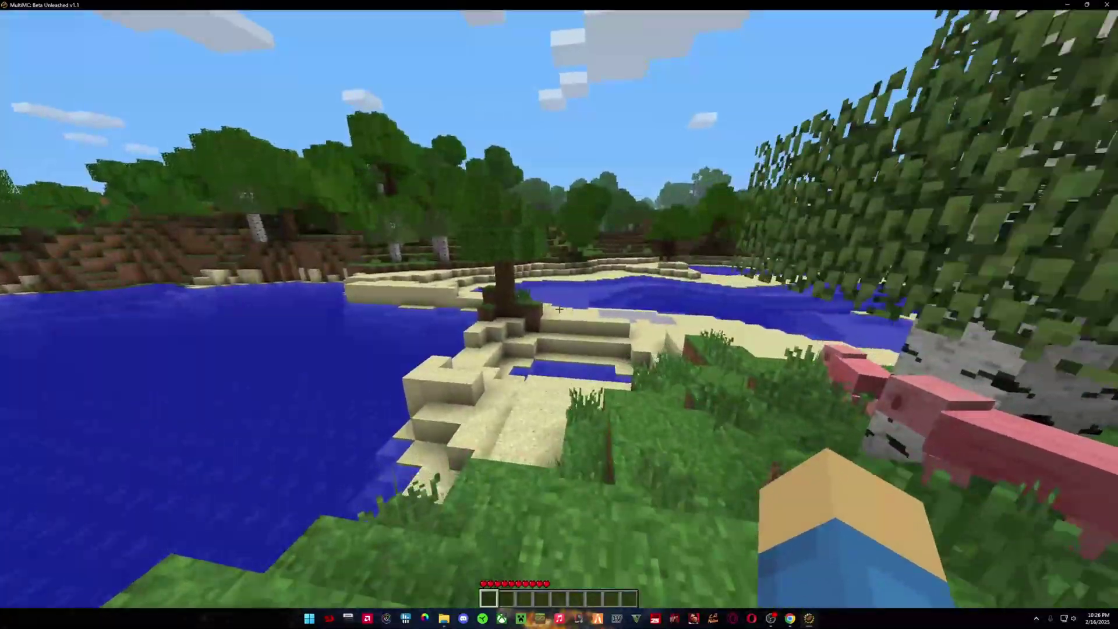
Leave the singleplayer world for the title screen and enter the multiplayer server.
key(Escape)
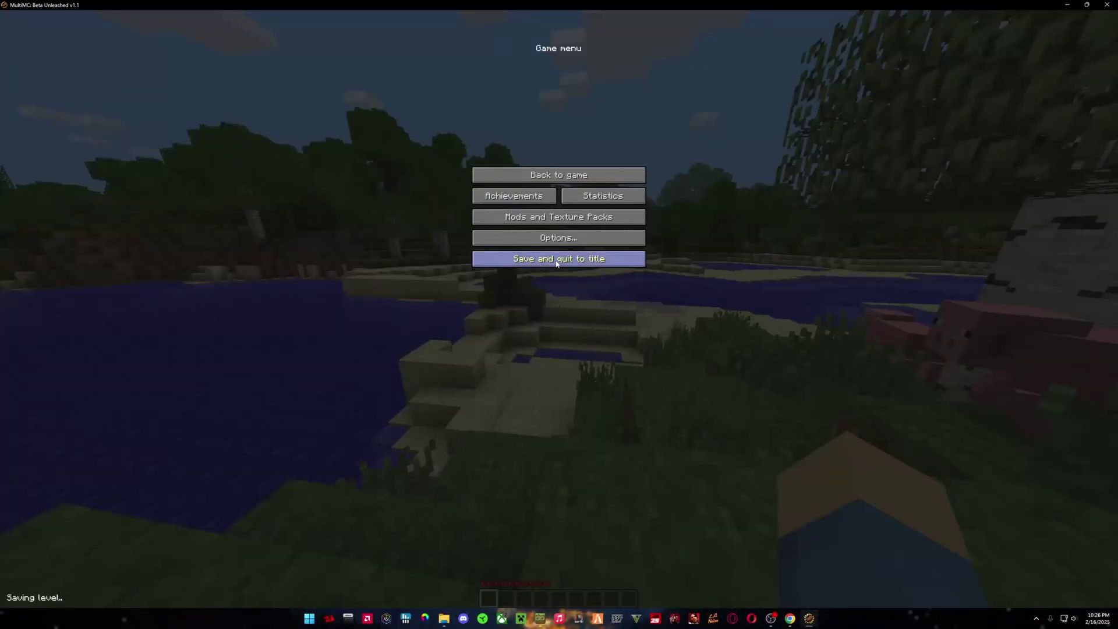
click(557, 260)
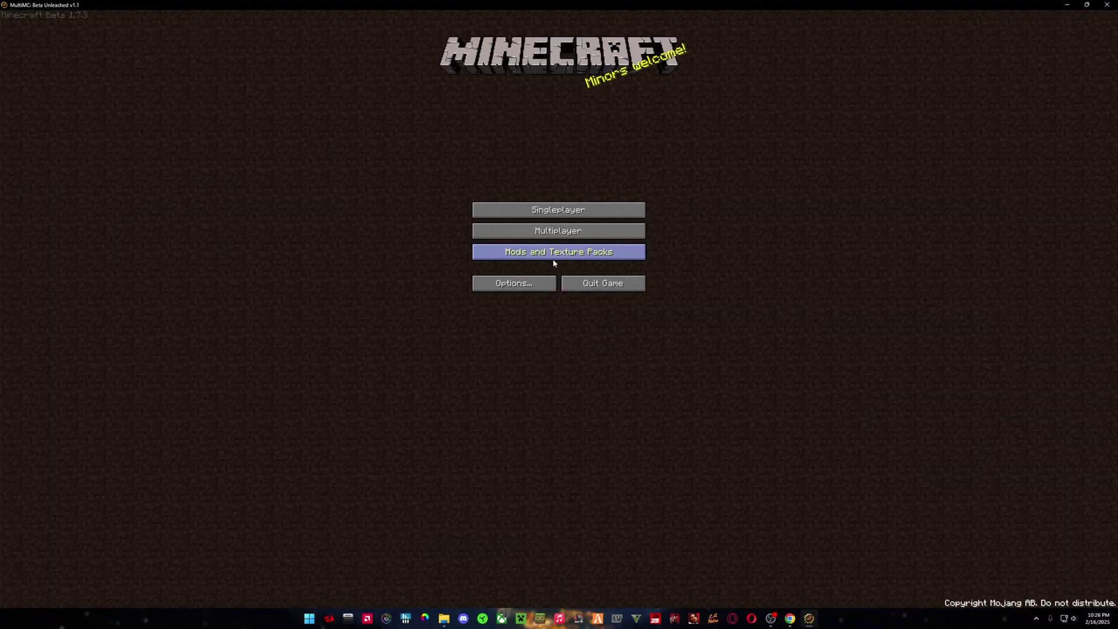
click(551, 251)
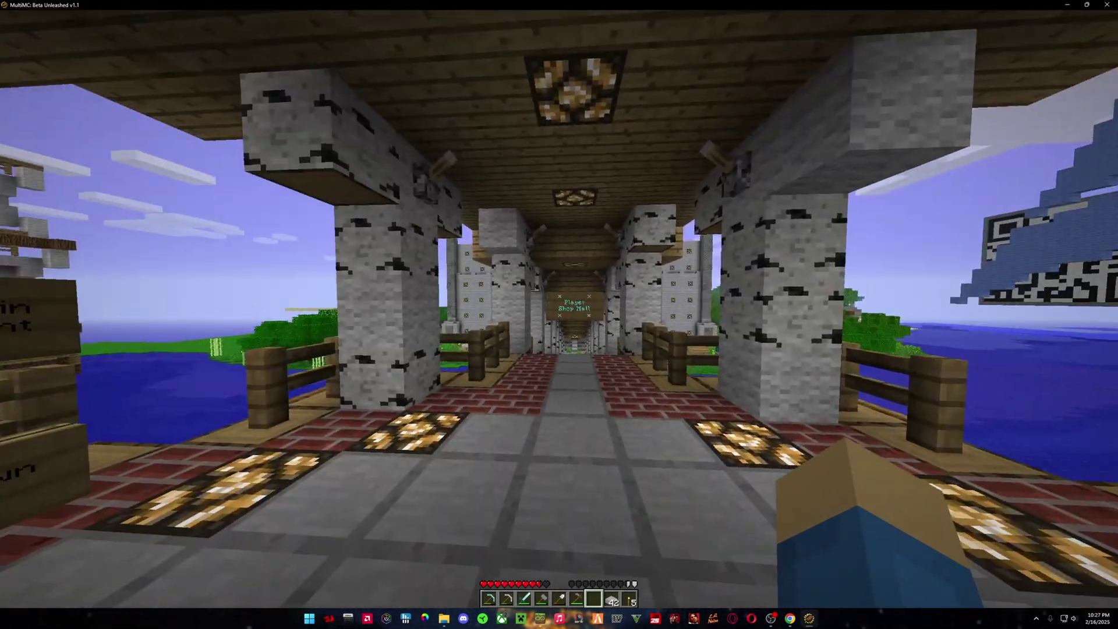
Walk along the server's covered birch-pillar bridge, past the welcome sign, to the exit facing the town.
key(w)
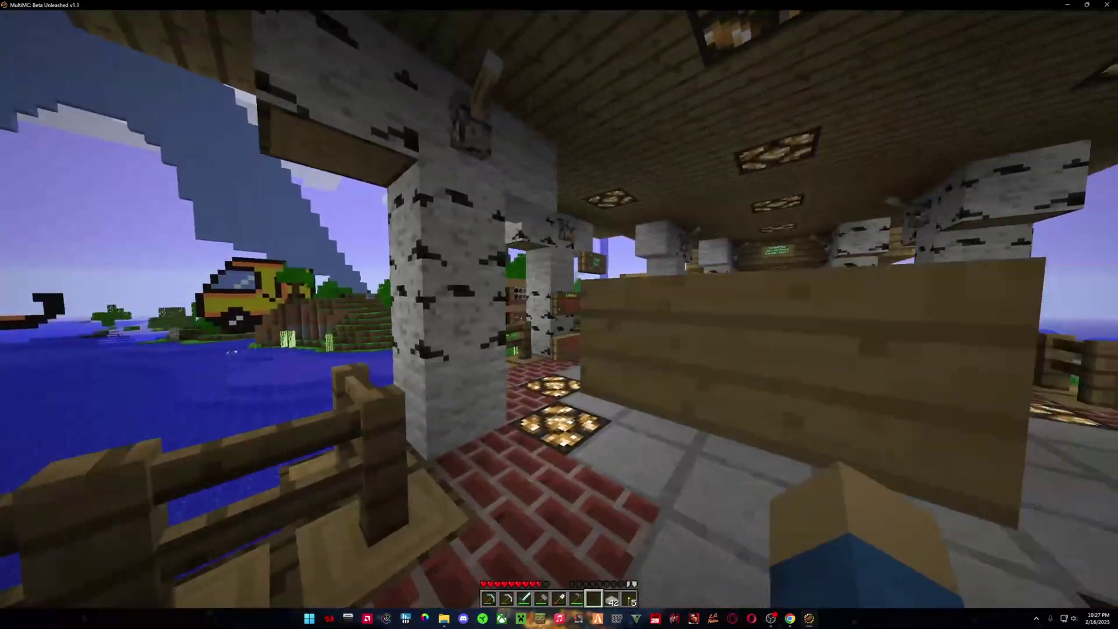
key(w)
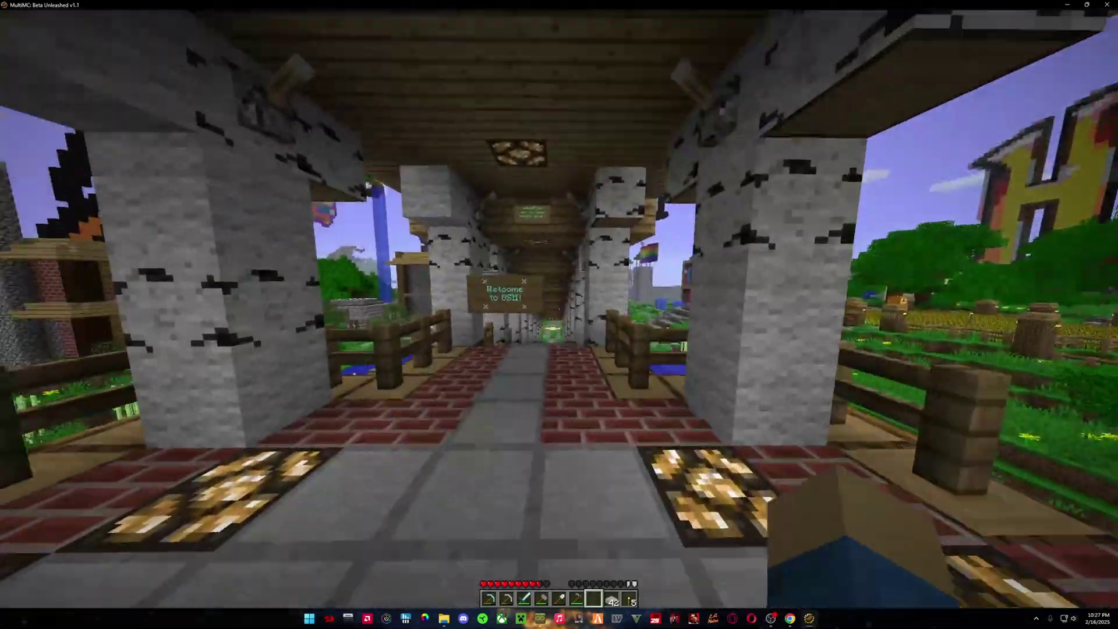
key(w)
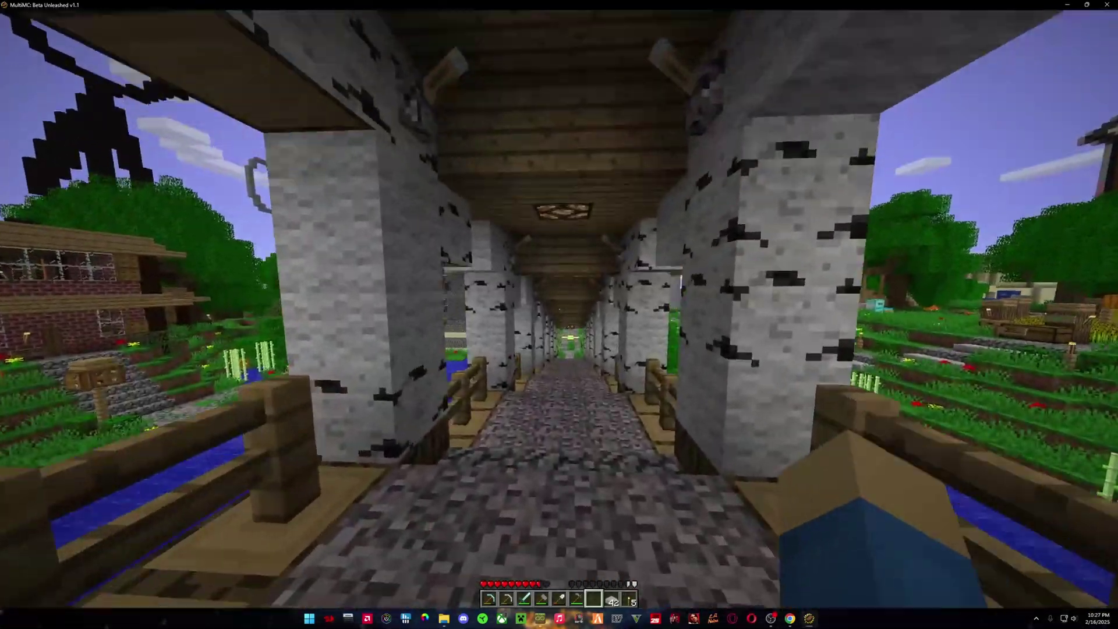
key(w)
key(w)
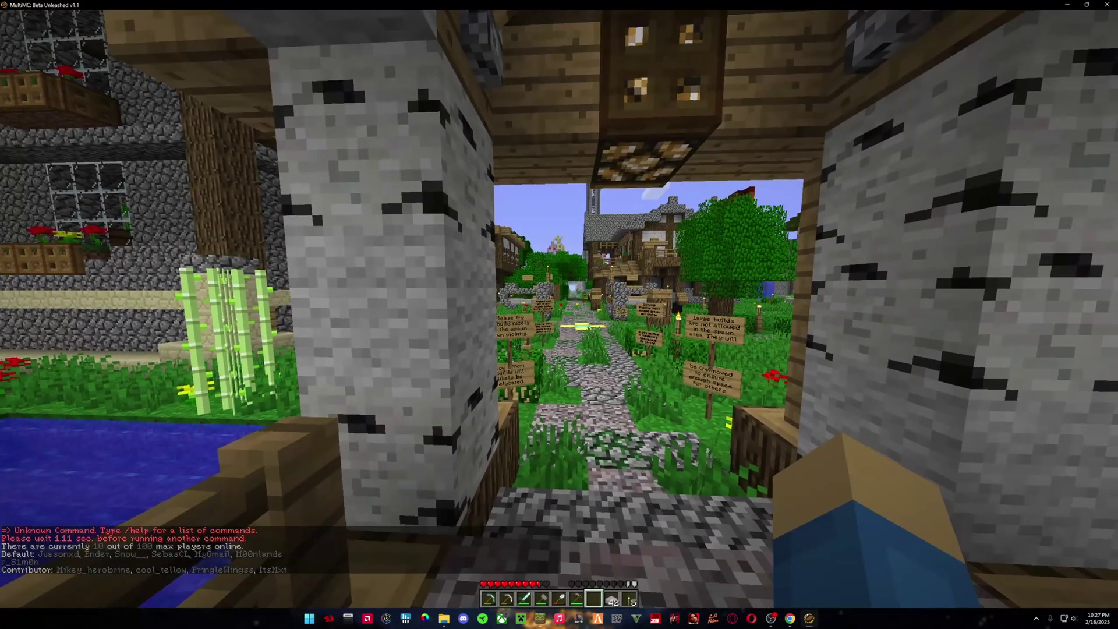
Explore the spawn area under the Old School Minecraft sign, briefly checking the inventory, and walk through the stone gateway.
key(w)
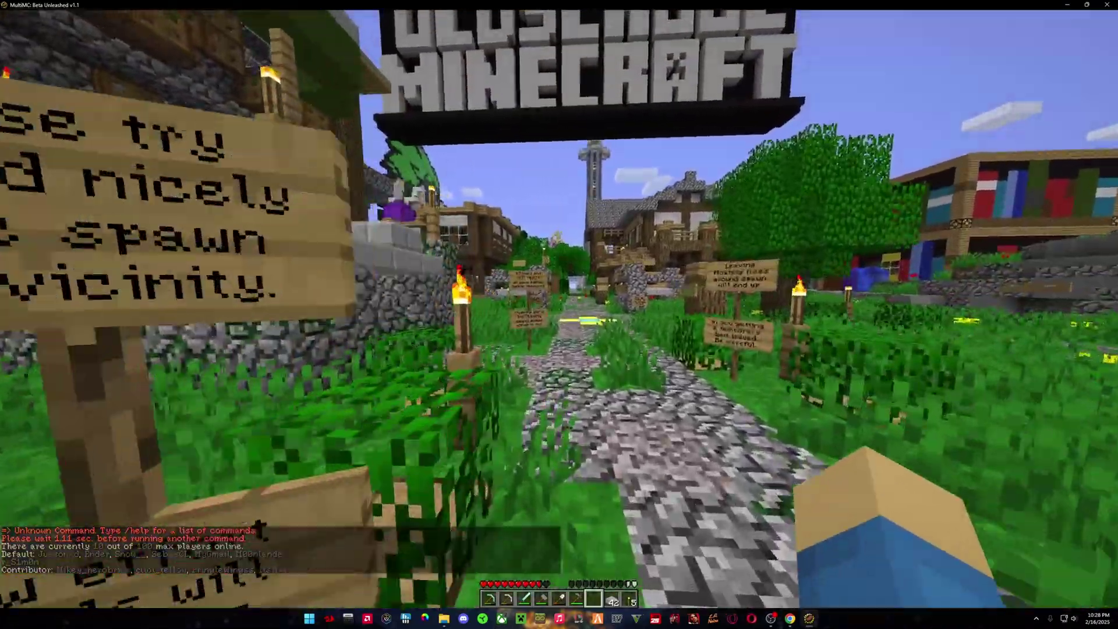
key(w)
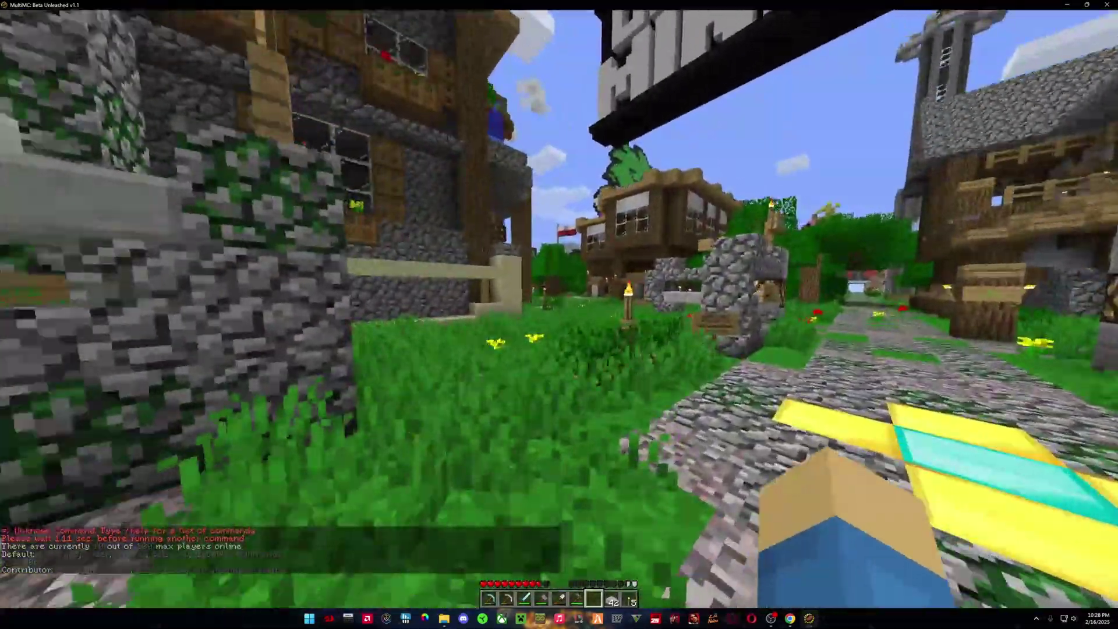
key(w)
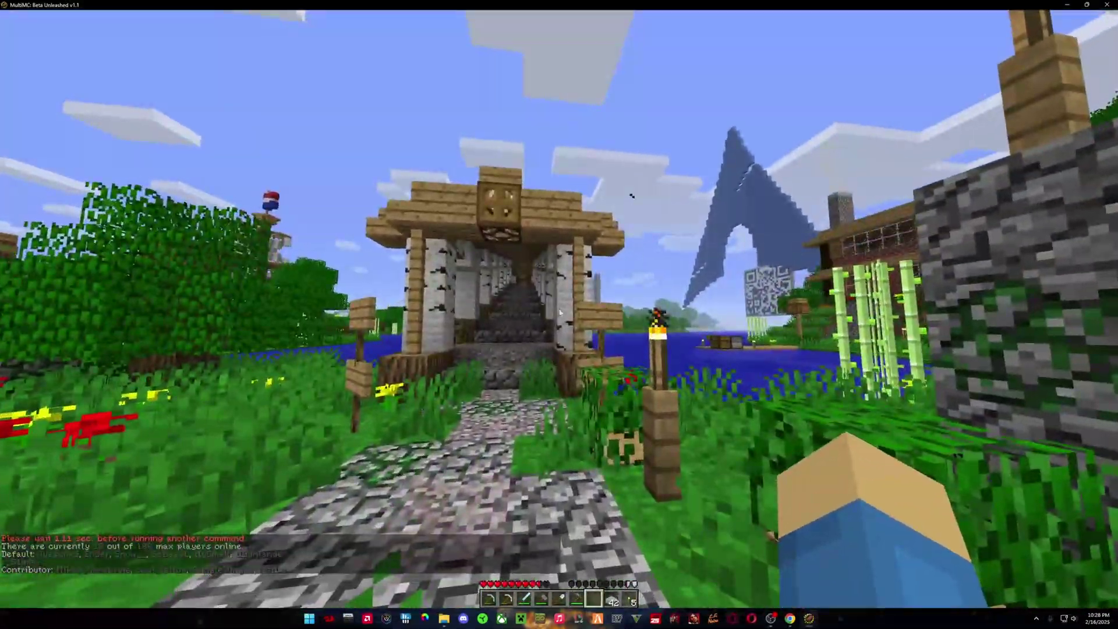
key(e)
key(e)
key(w)
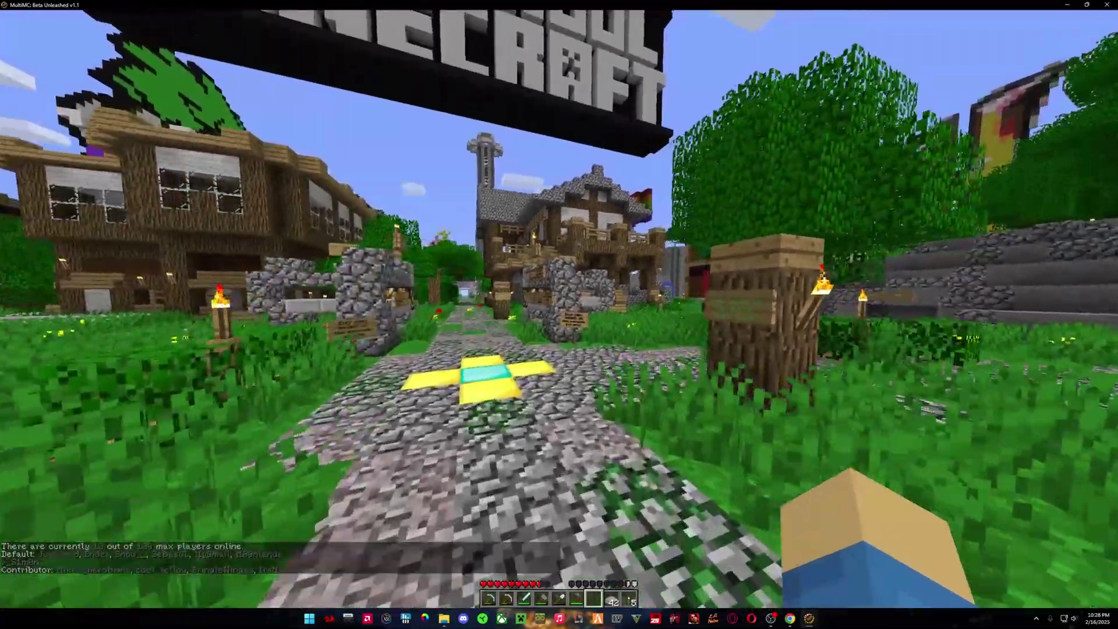
key(w)
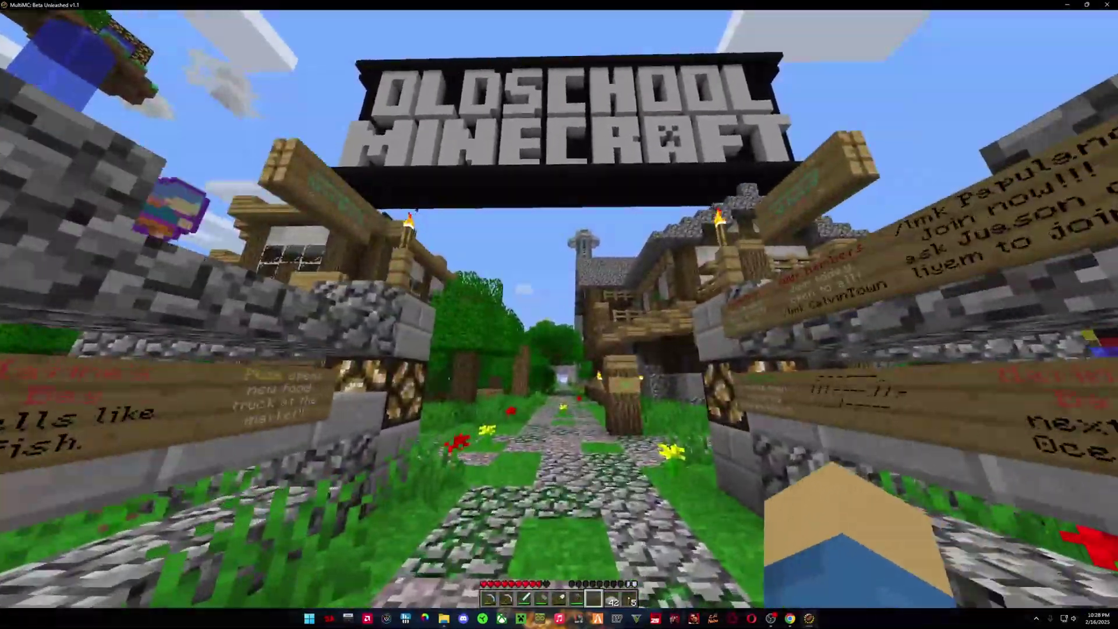
key(w)
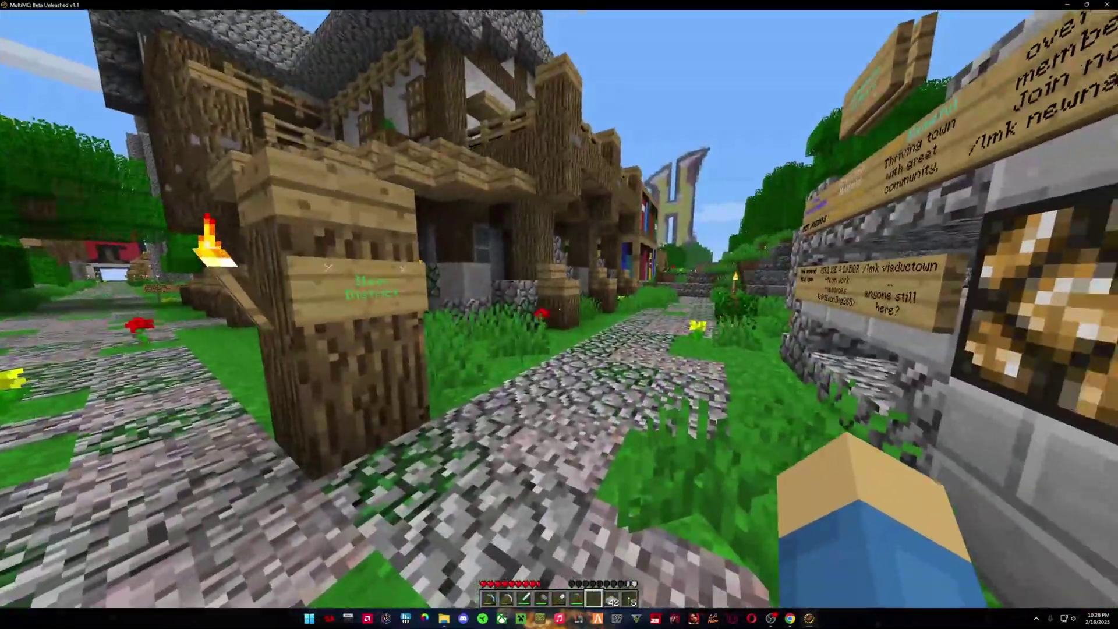
Look around the gold and diamond spawn marker and follow the cobblestone side path between the timber houses.
key(w)
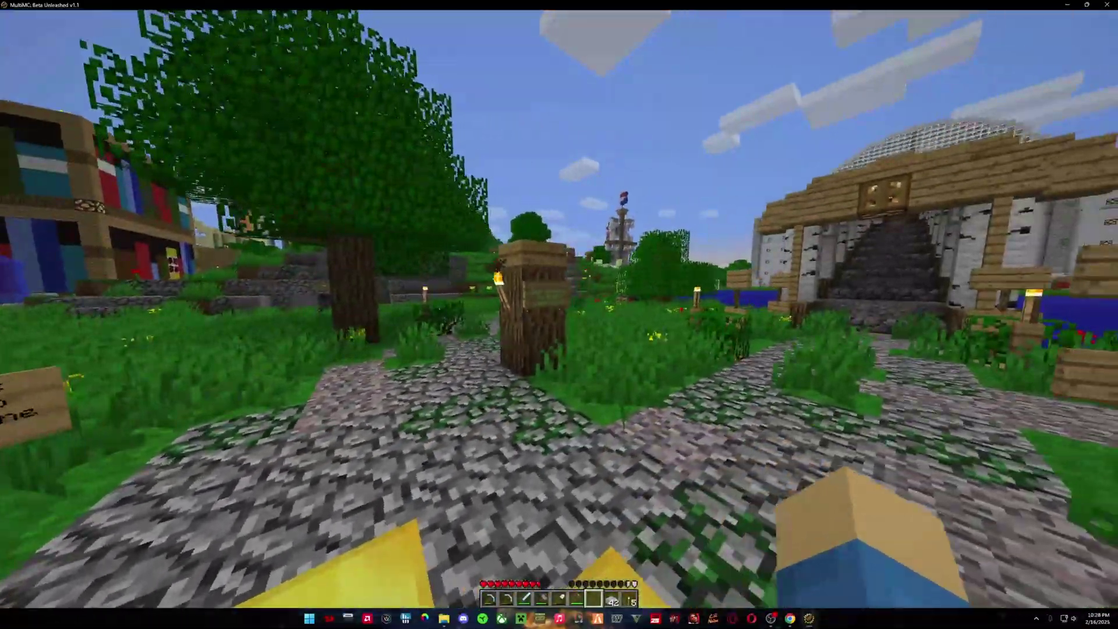
key(w)
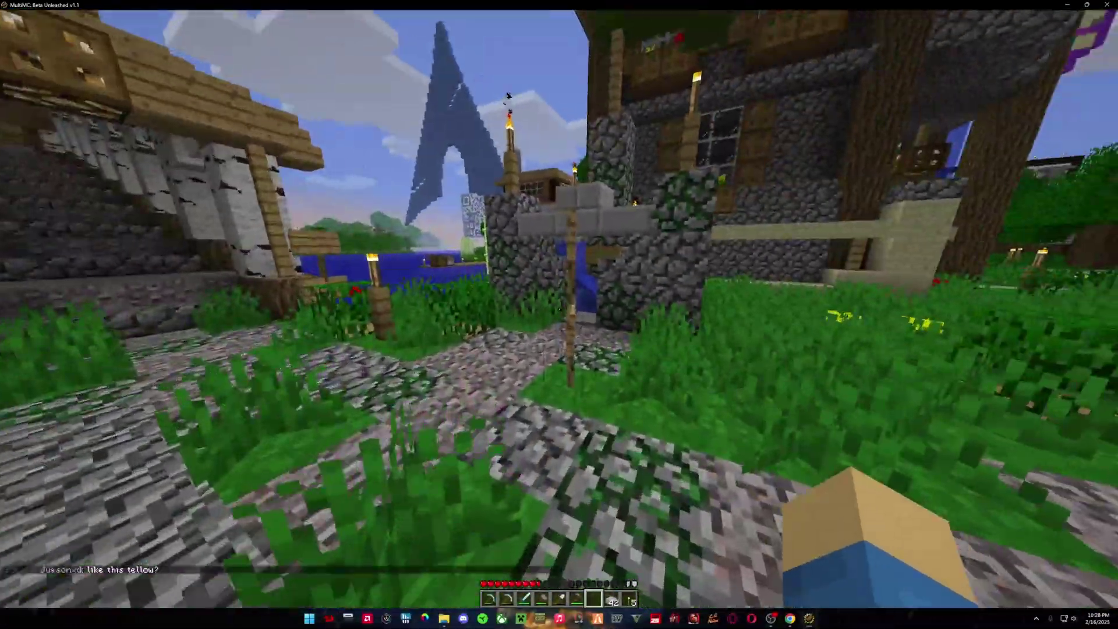
key(w)
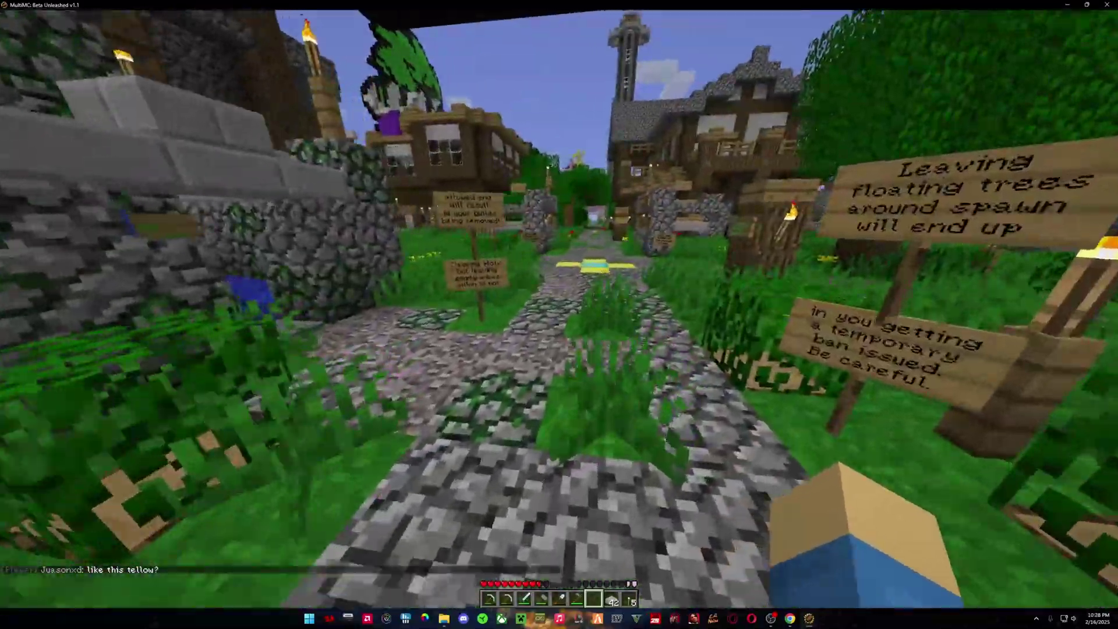
key(w)
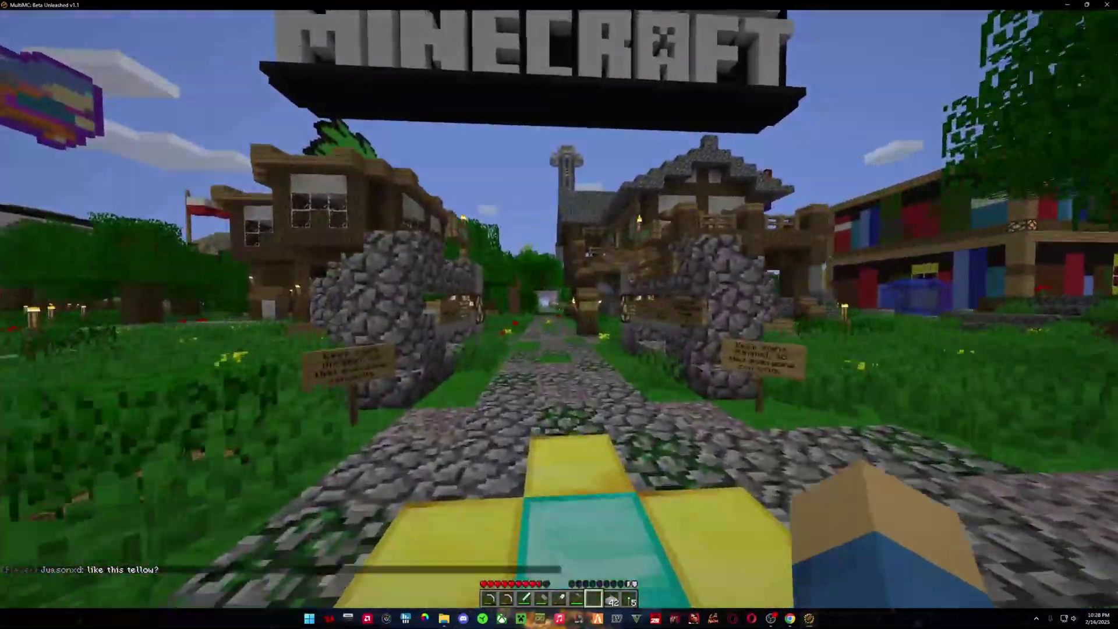
key(w)
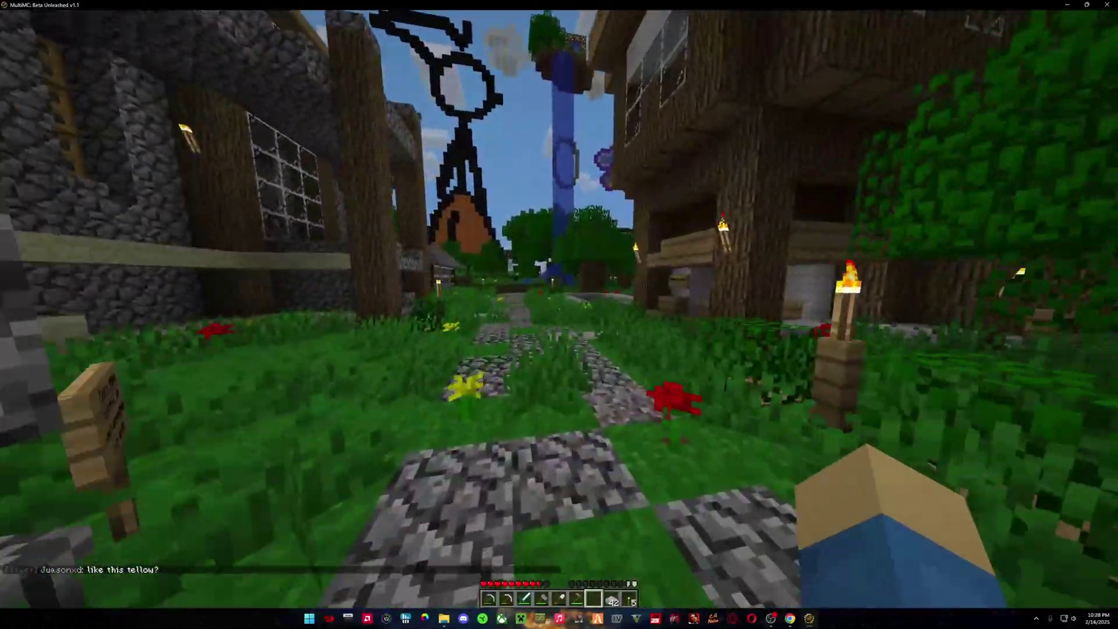
key(w)
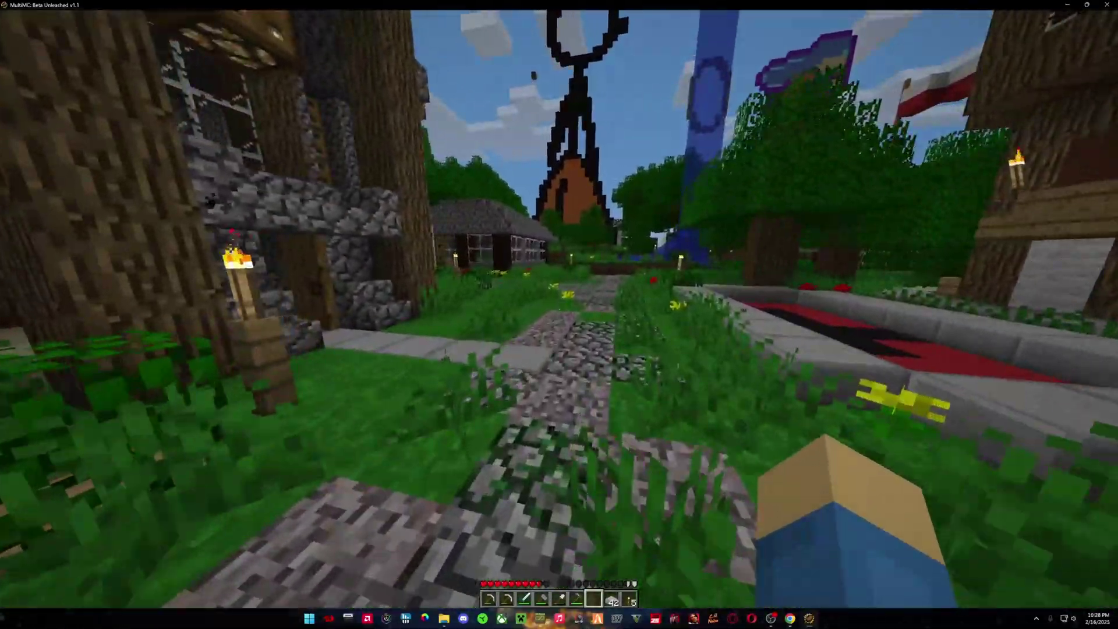
key(w)
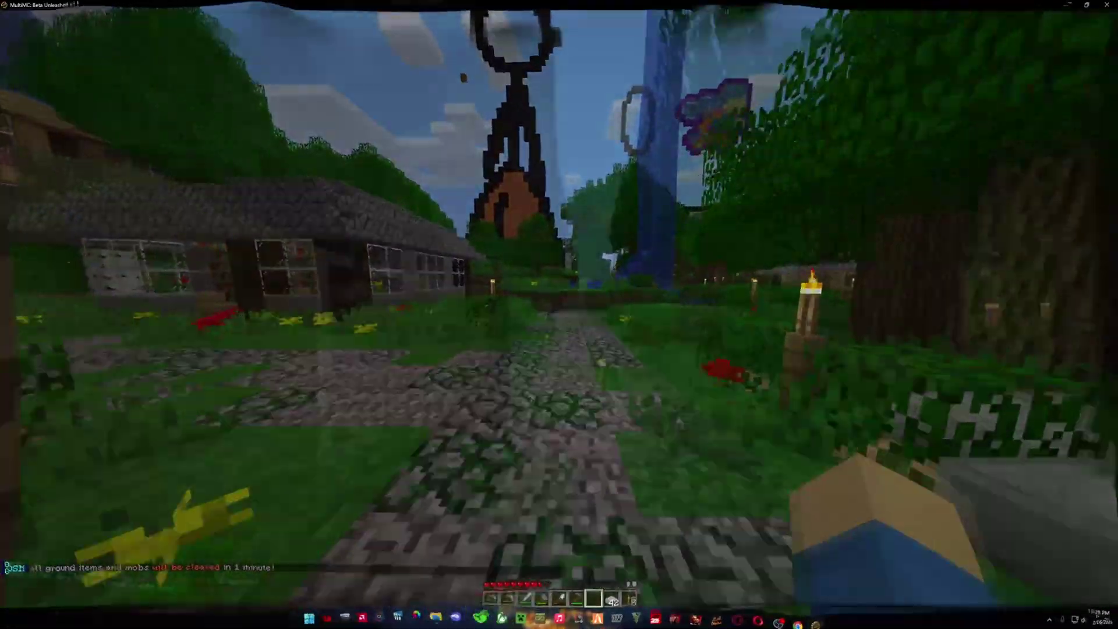
Follow the cobblestone path past the giant green character and mushroom pixel art.
key(w)
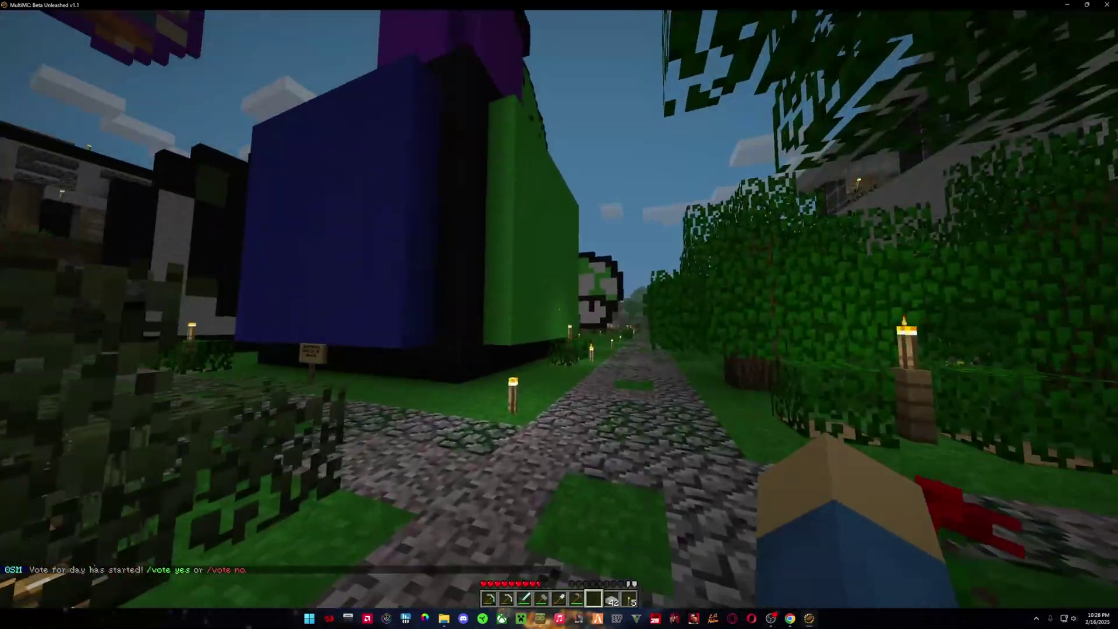
key(w)
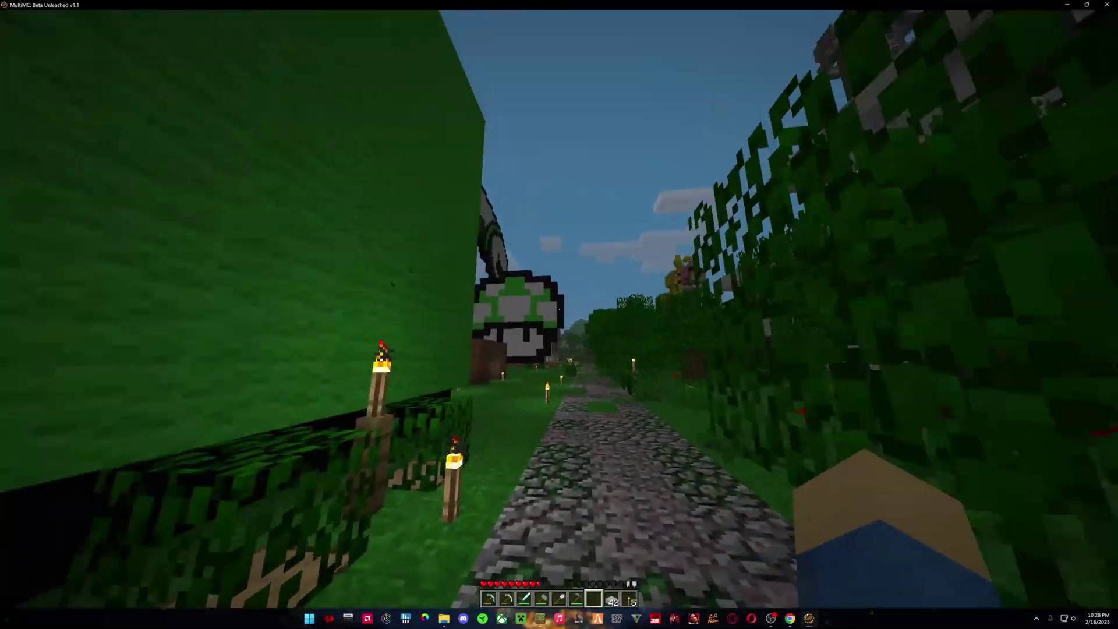
key(w)
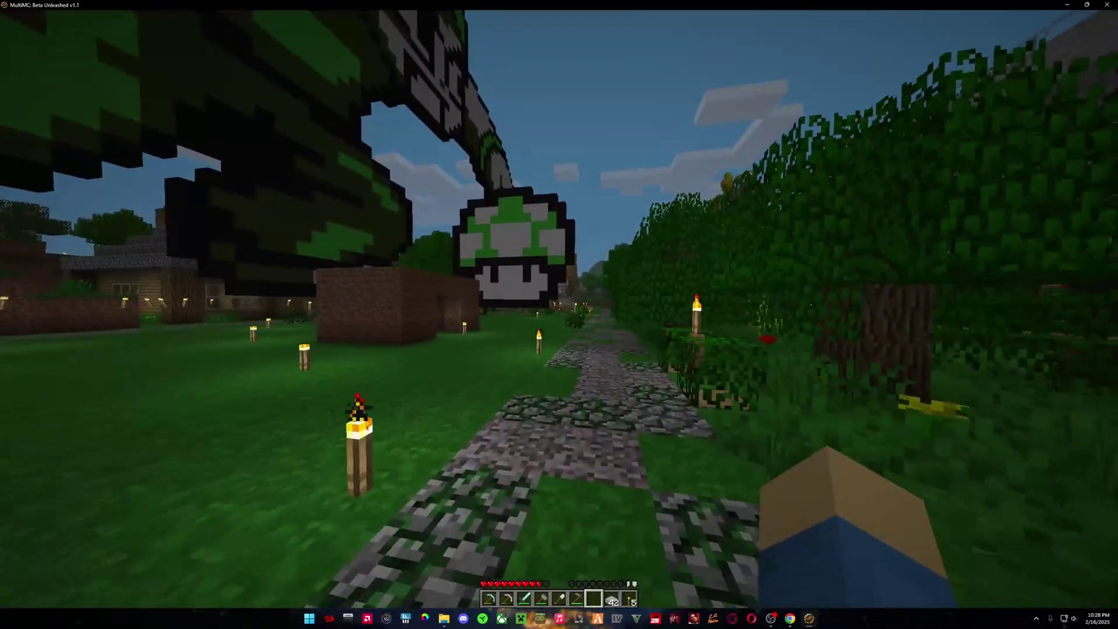
key(w)
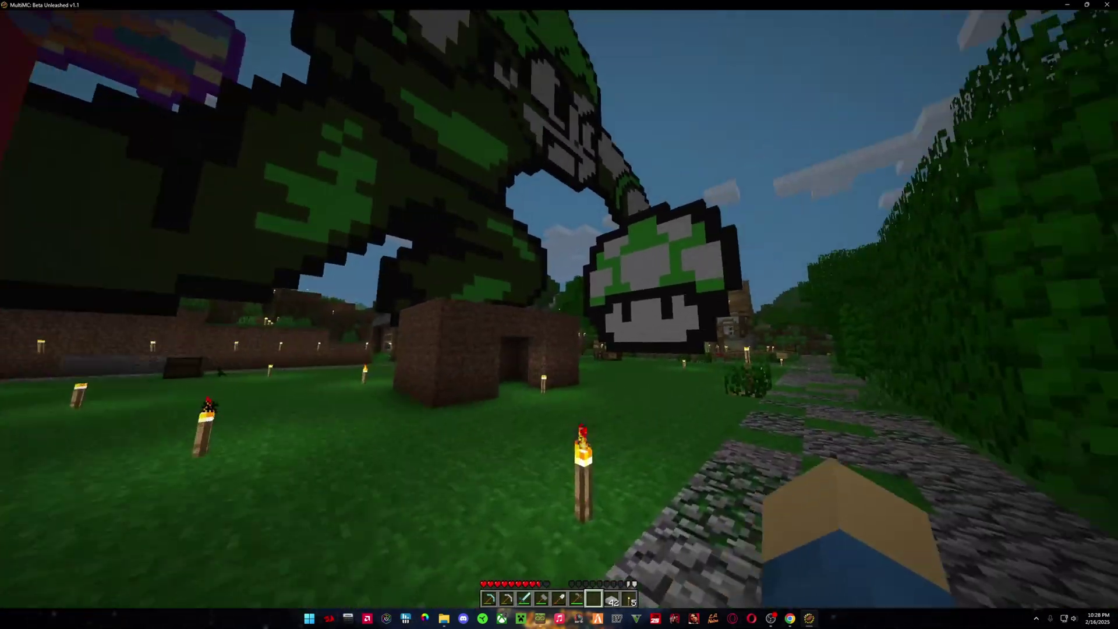
key(w)
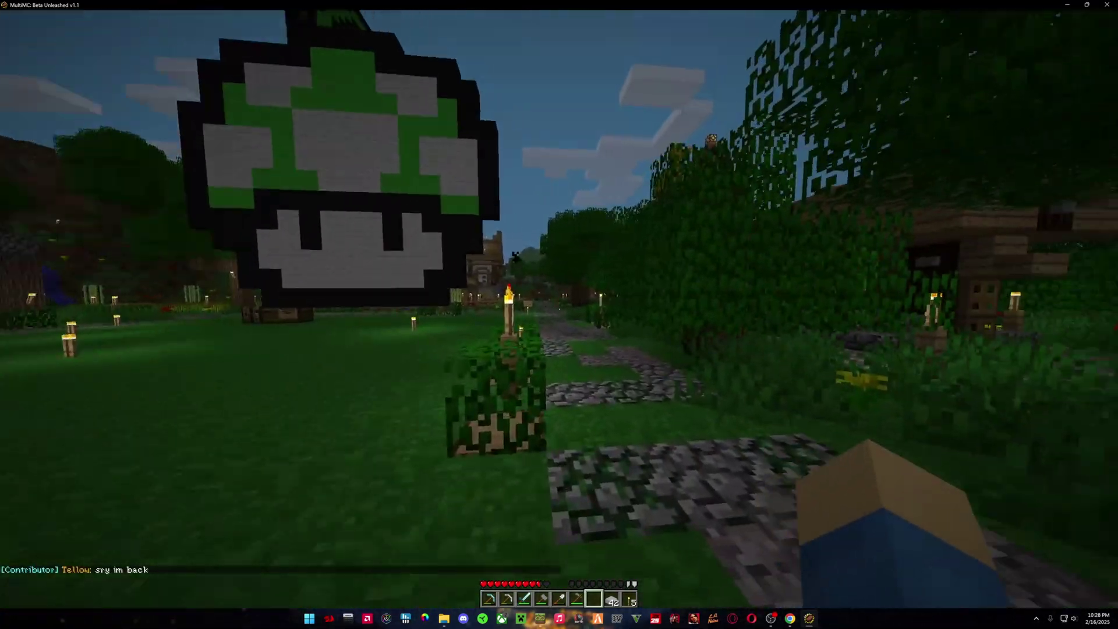
key(w)
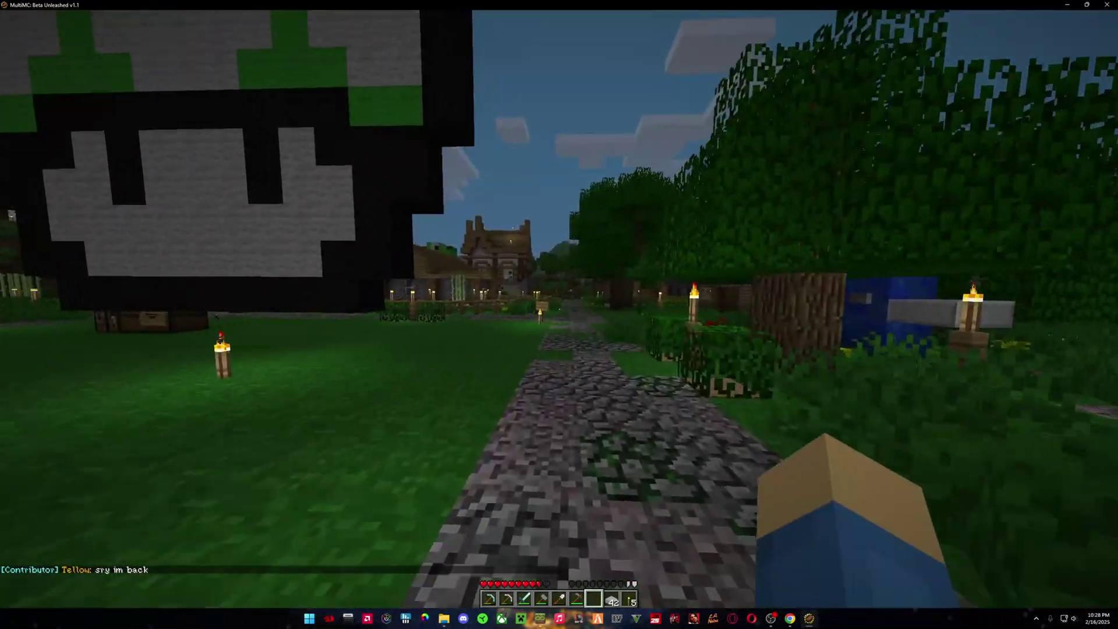
Continue along the torch-lit path past the fenced gardens to the tall timber house.
key(w)
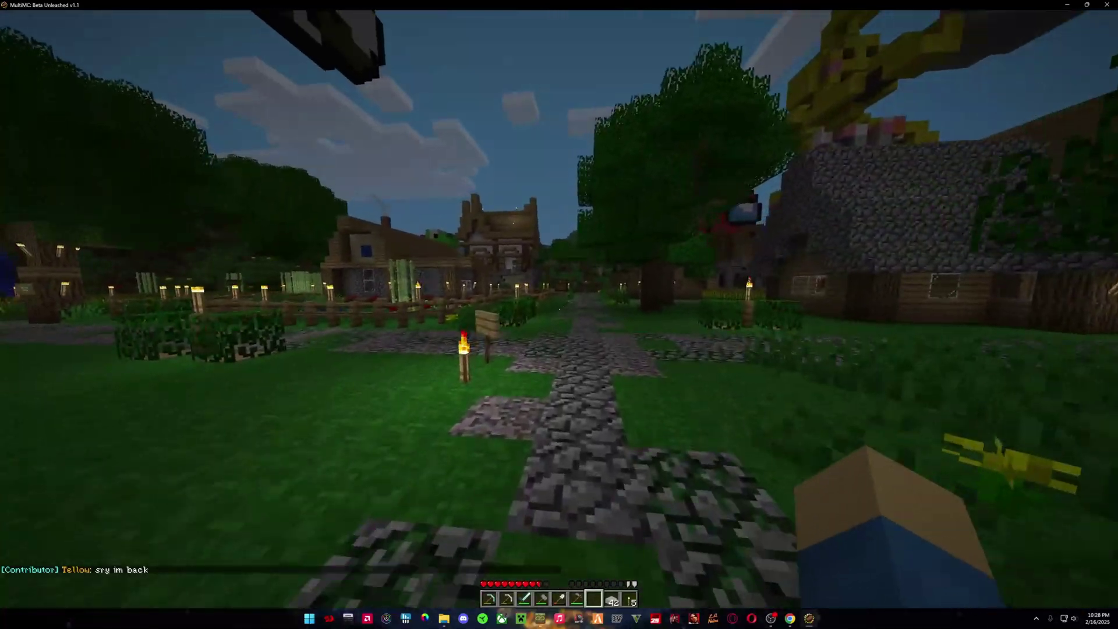
key(w)
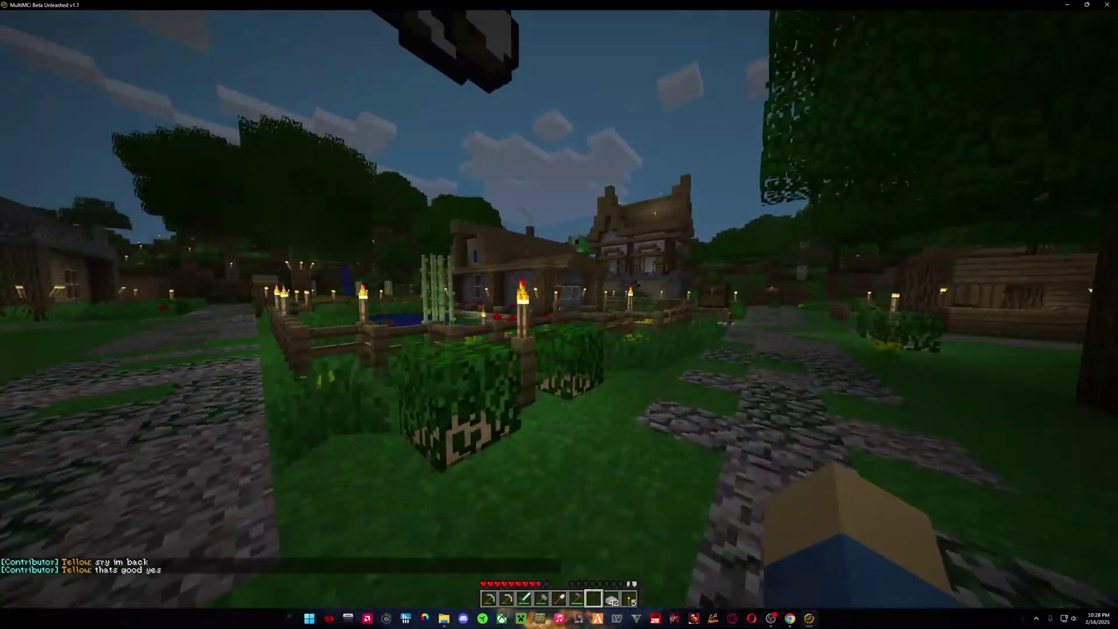
key(w)
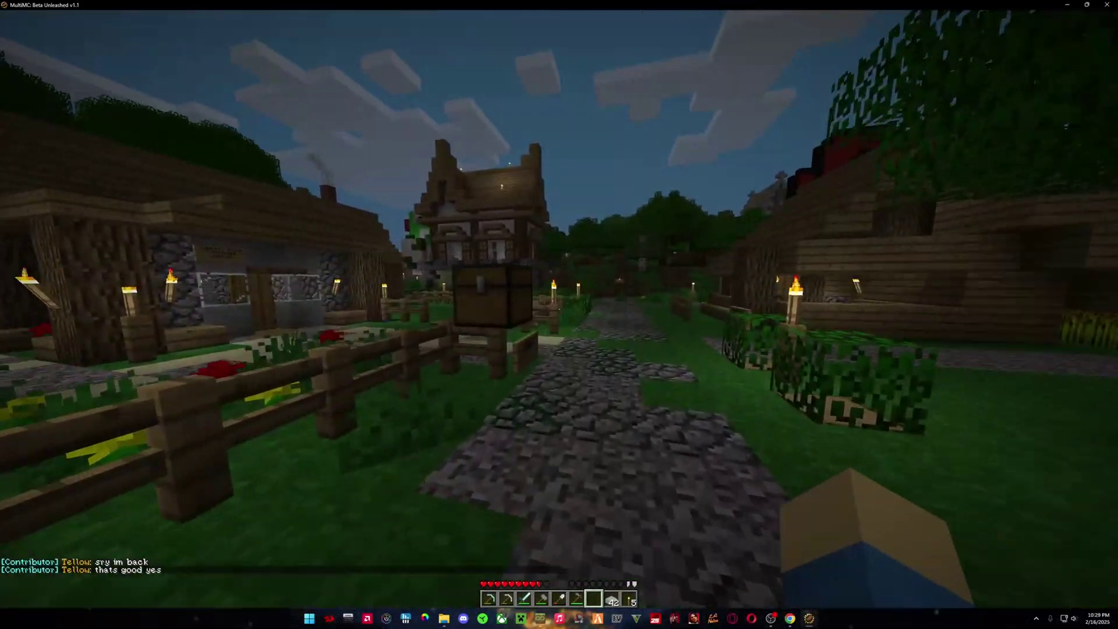
key(w)
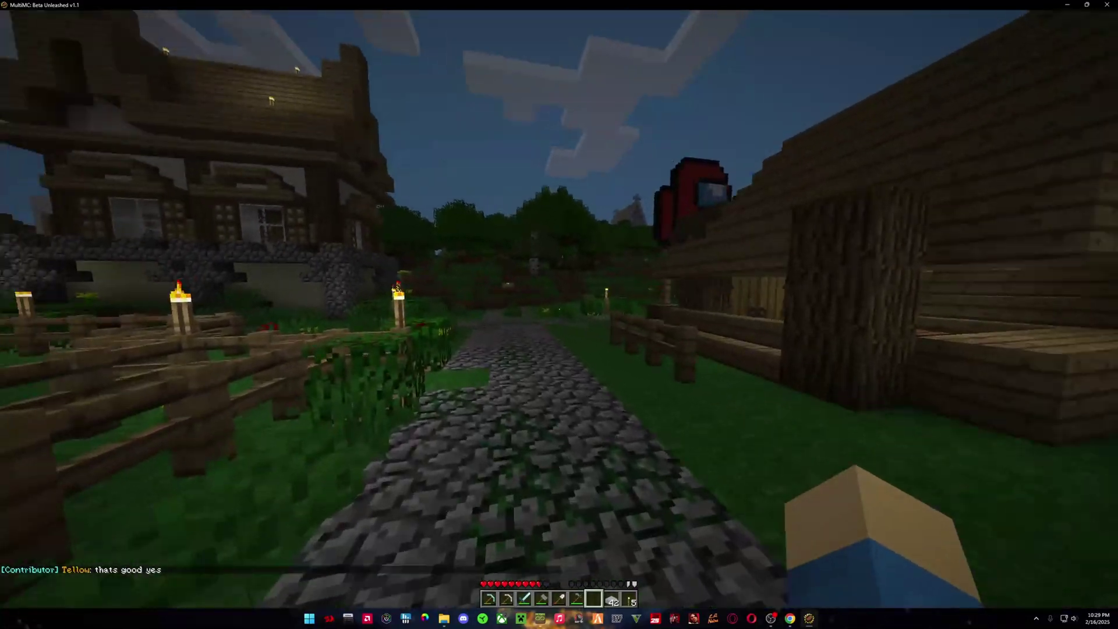
key(w)
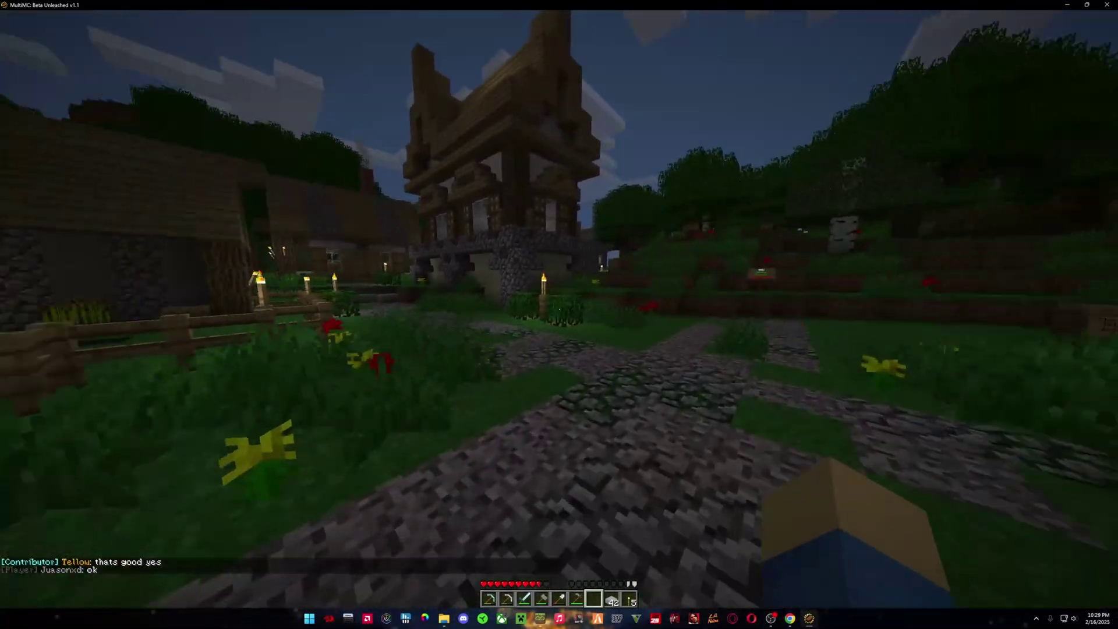
Walk around the tall timber house, up the stone steps and past the chimneyed cottage towards the green character statue.
key(w)
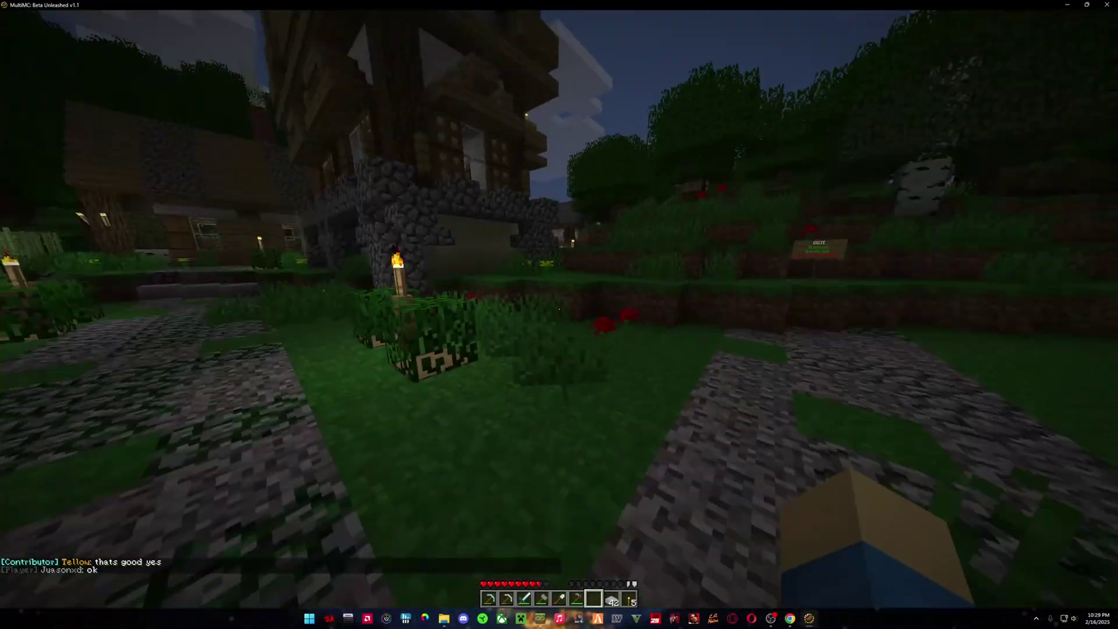
key(w)
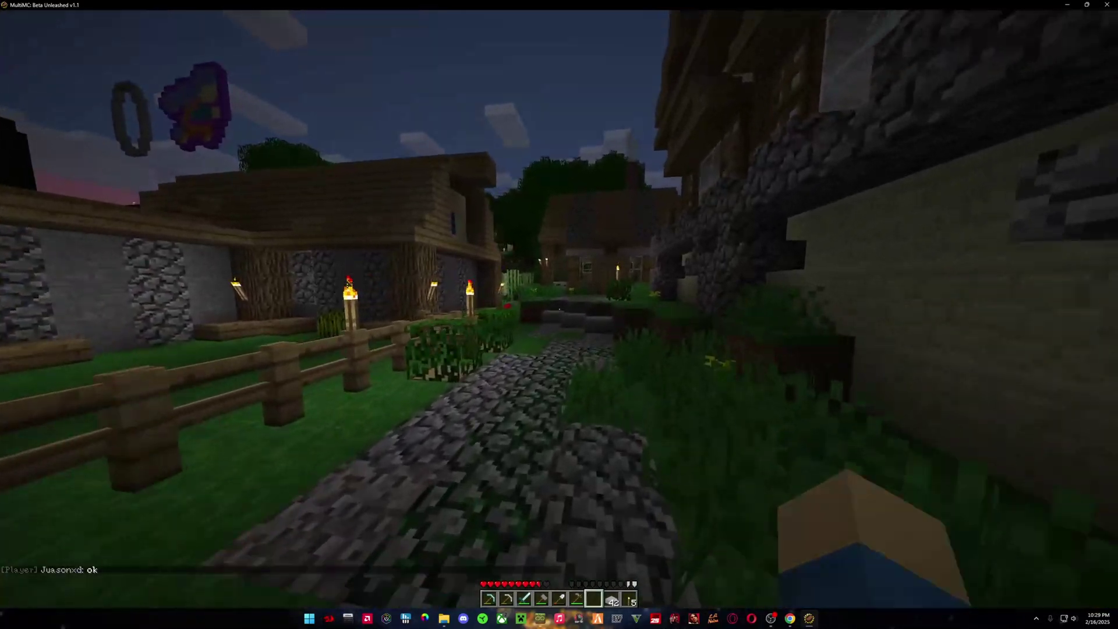
key(w)
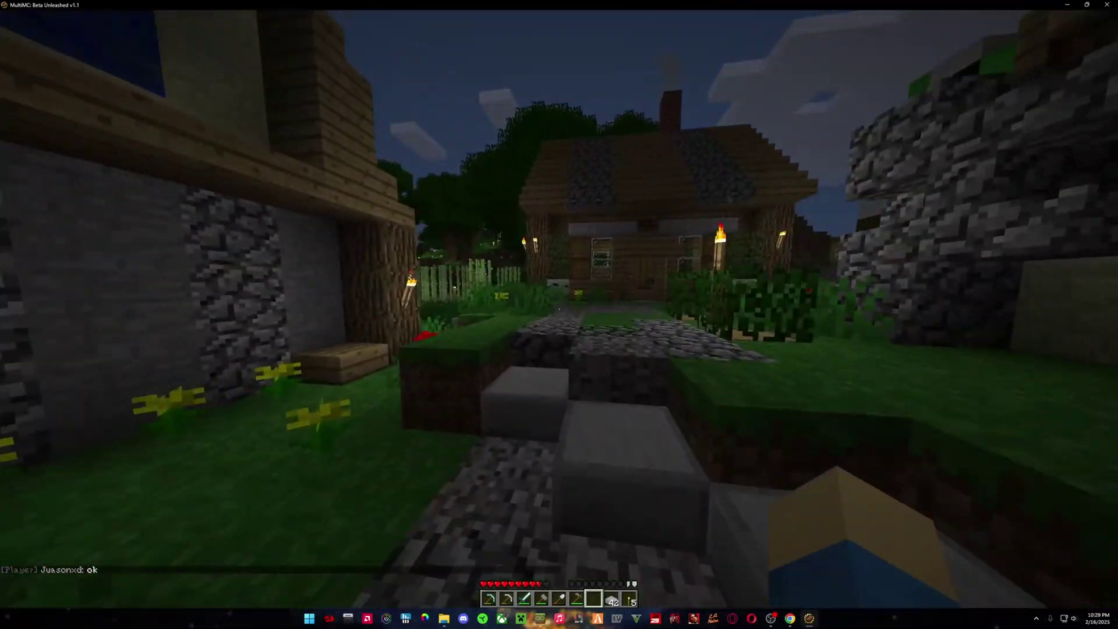
key(w)
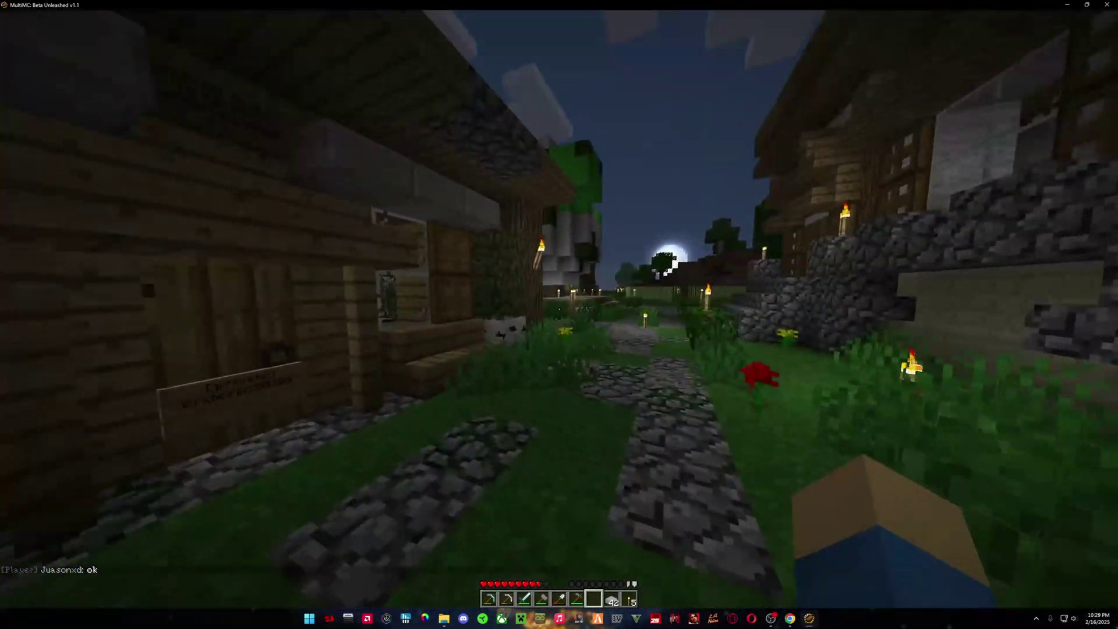
key(w)
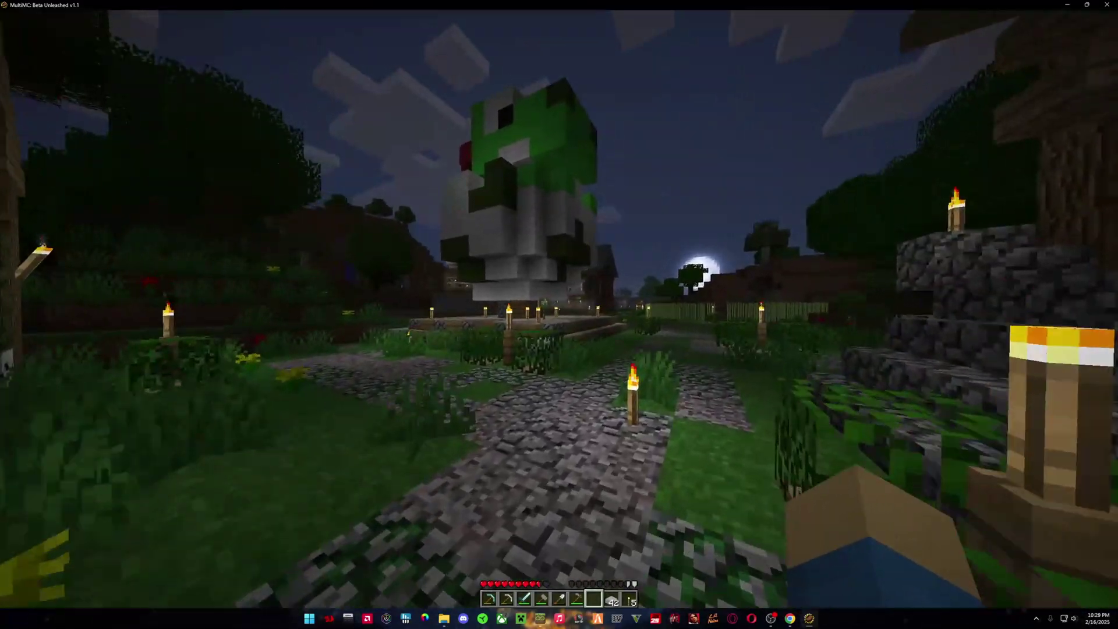
Pass the green character's torch-lit platform and follow the cobblestone path along the wooden fence.
key(w)
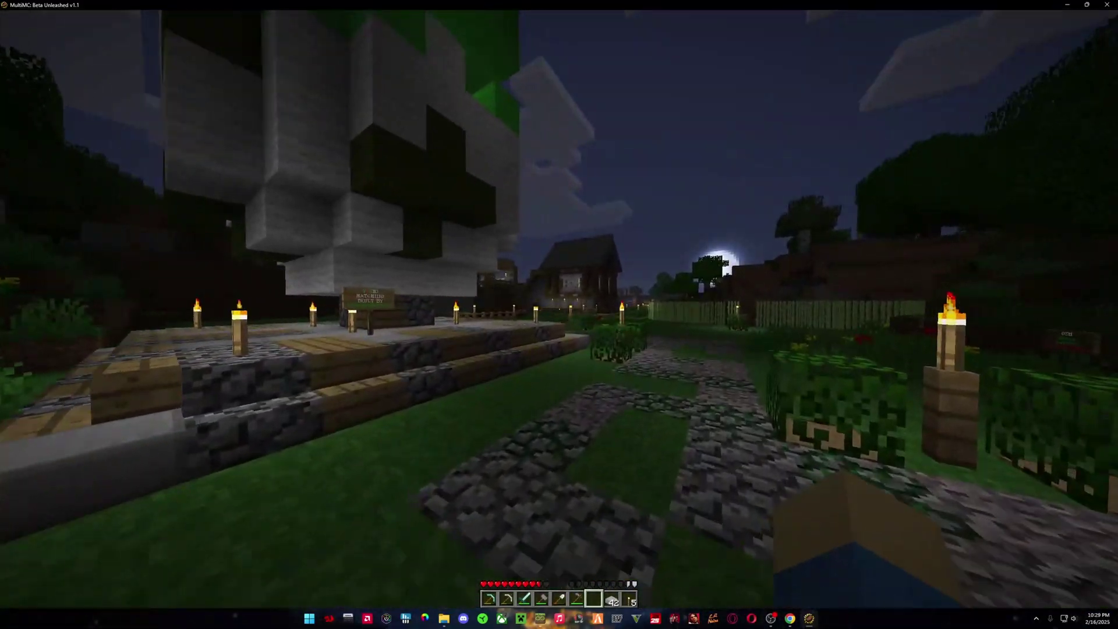
key(w)
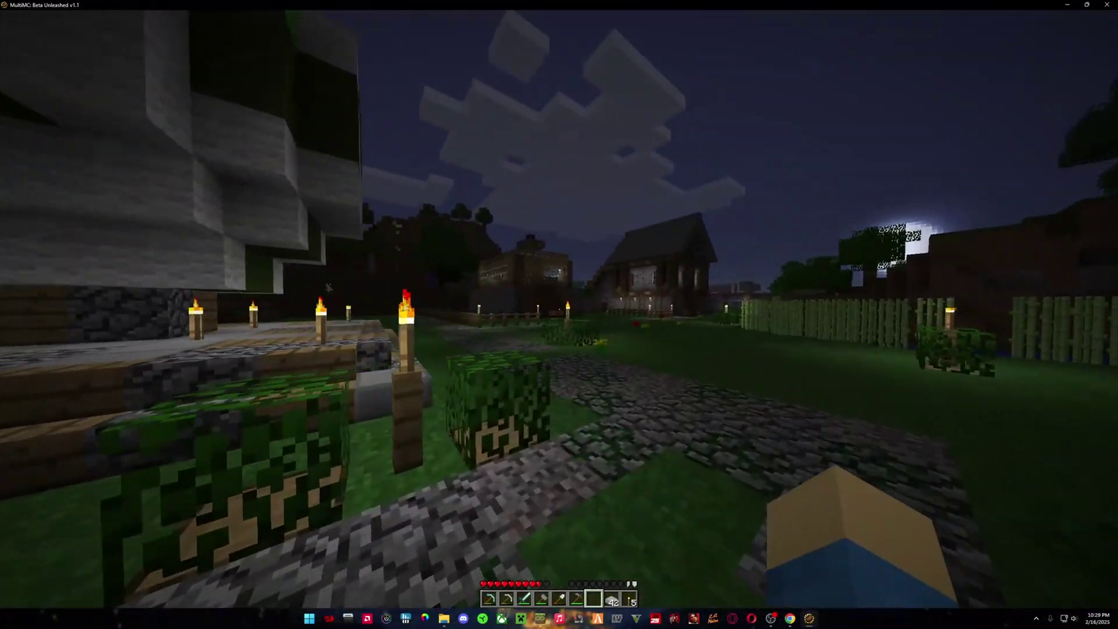
key(w)
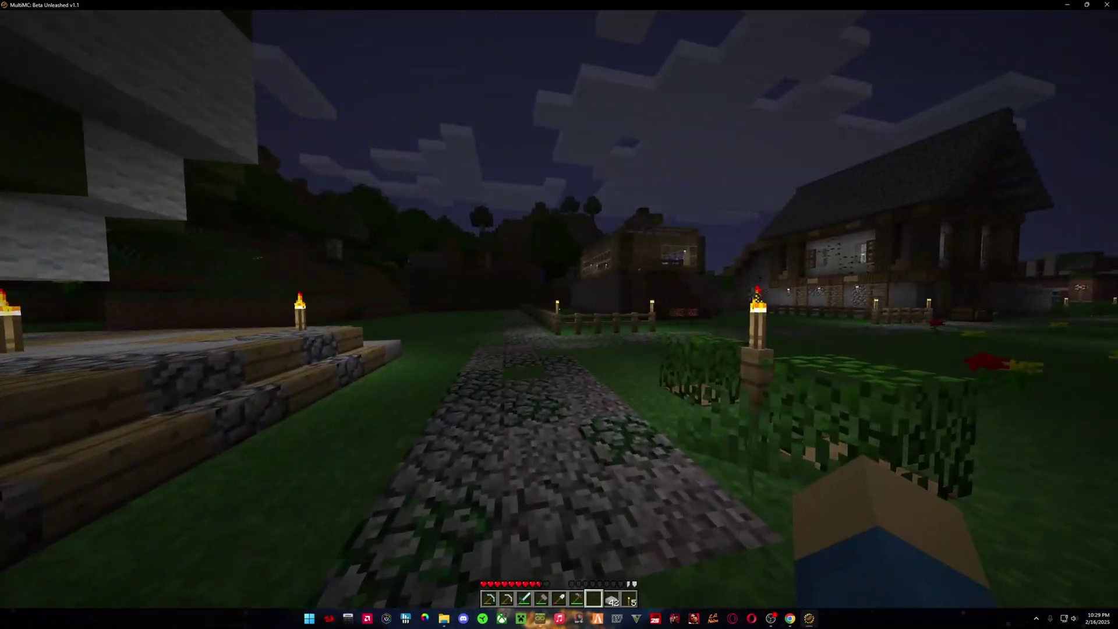
key(w)
Continue past the red claim-rule signs and the large stone-roofed house to its long cobblestone wall.
key(w)
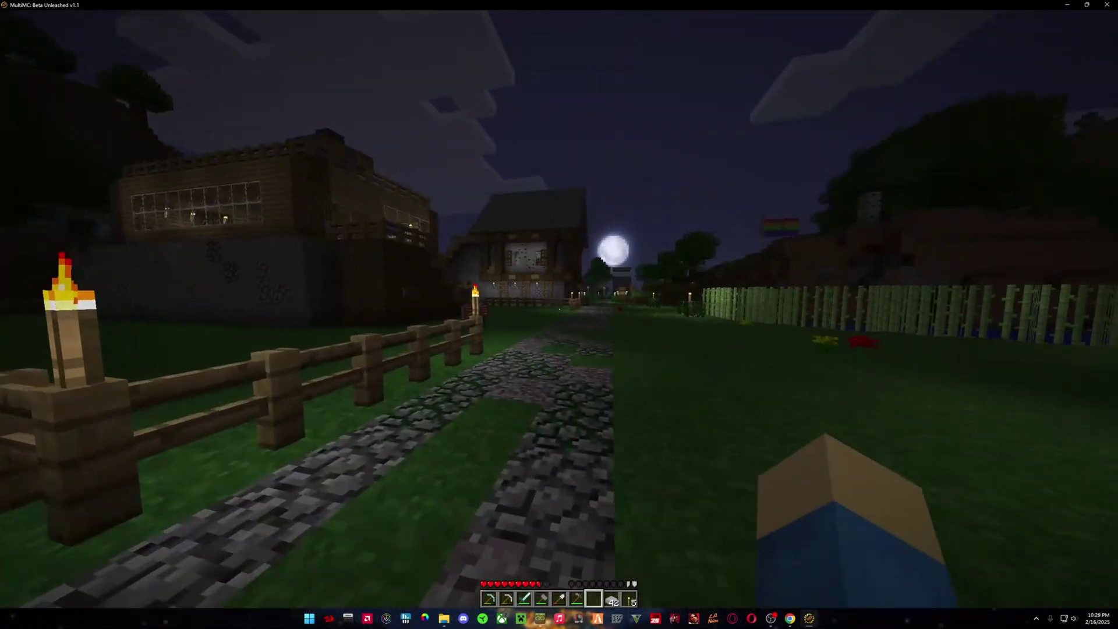
key(w)
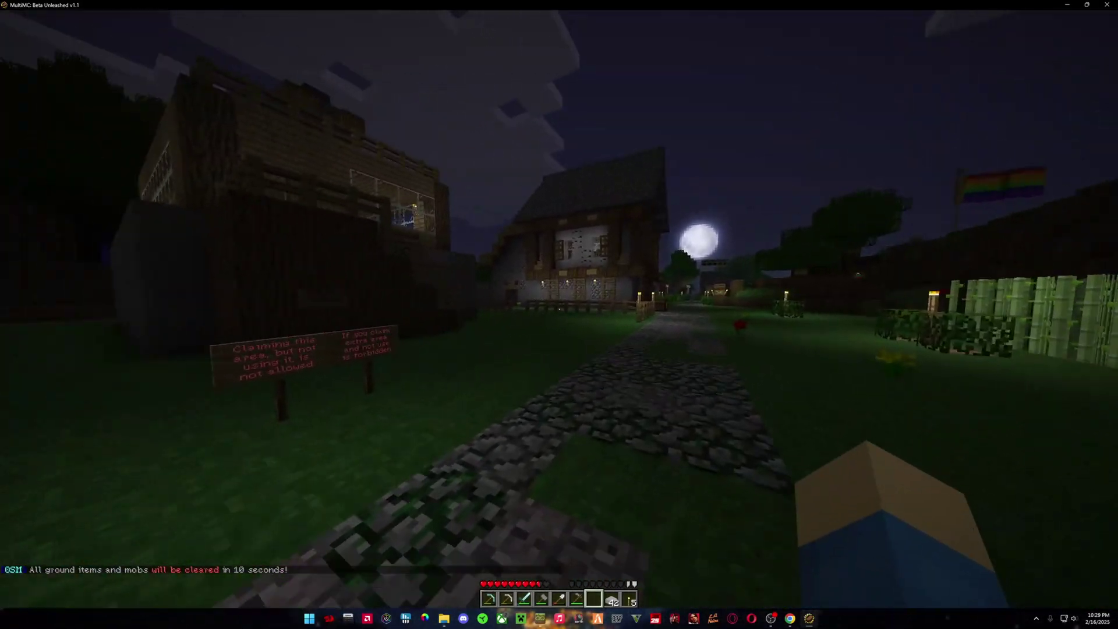
key(w)
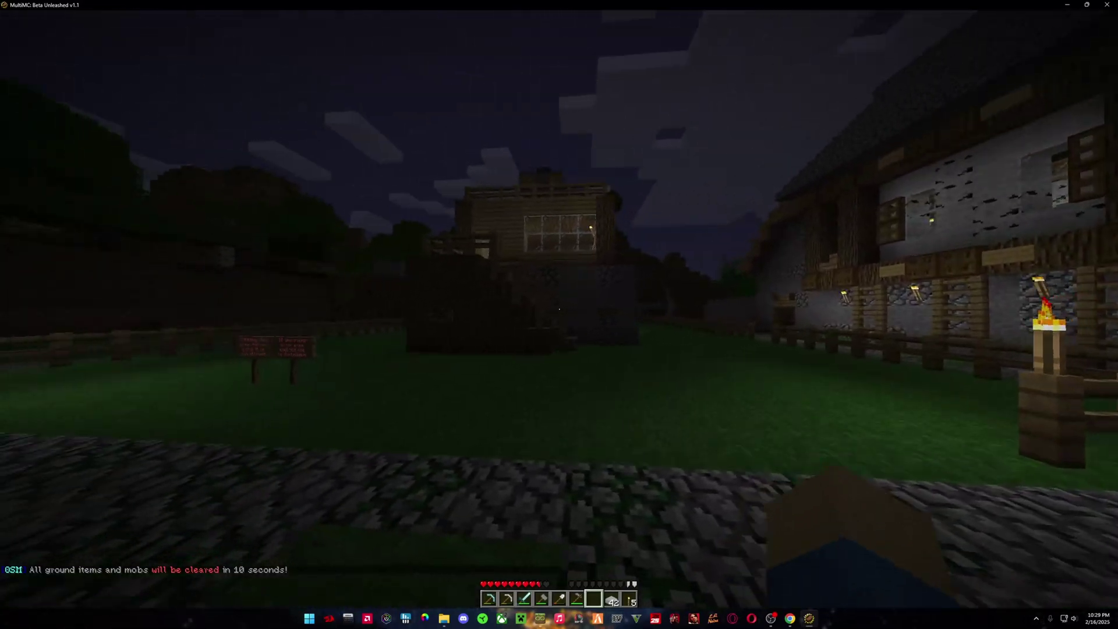
key(w)
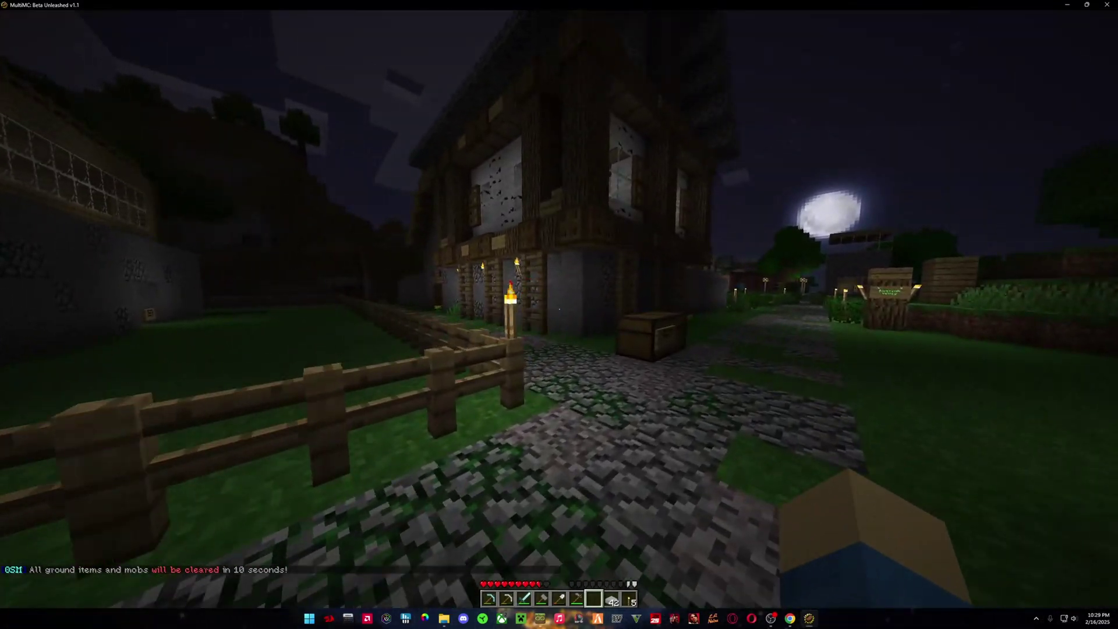
key(w)
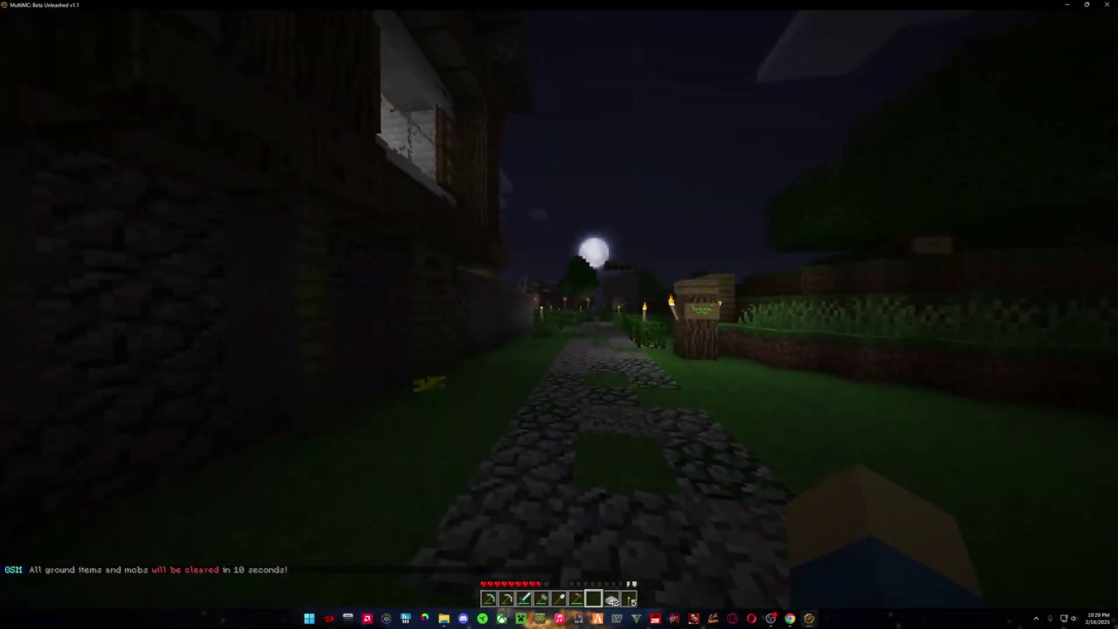
Look around the grassy field by the pond and terraced hill, and turn back towards the stone-walled building.
key(w)
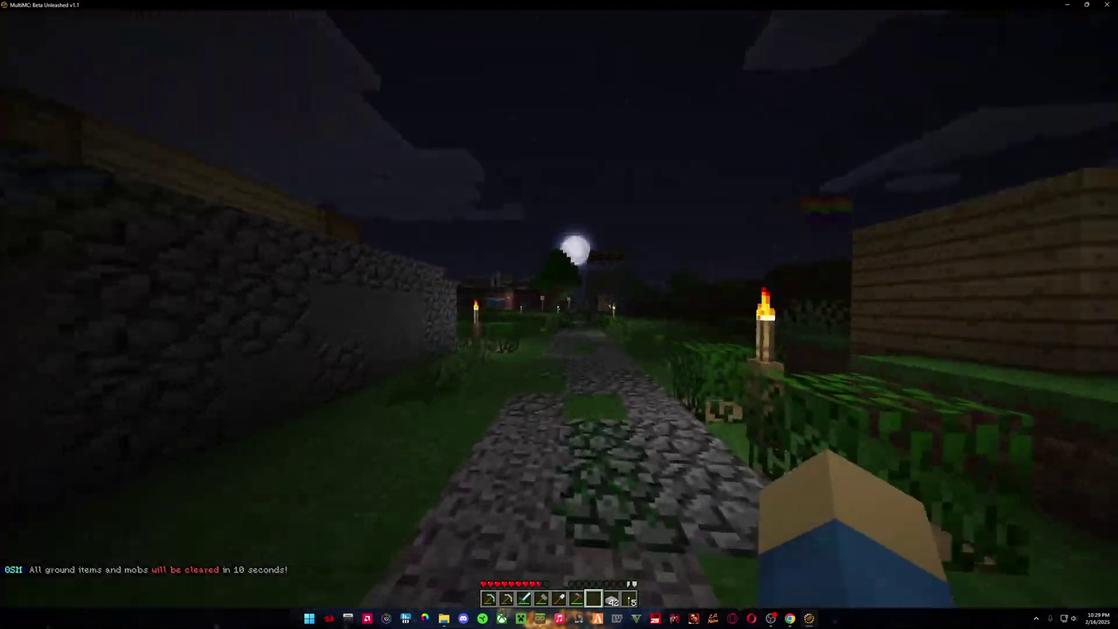
key(w)
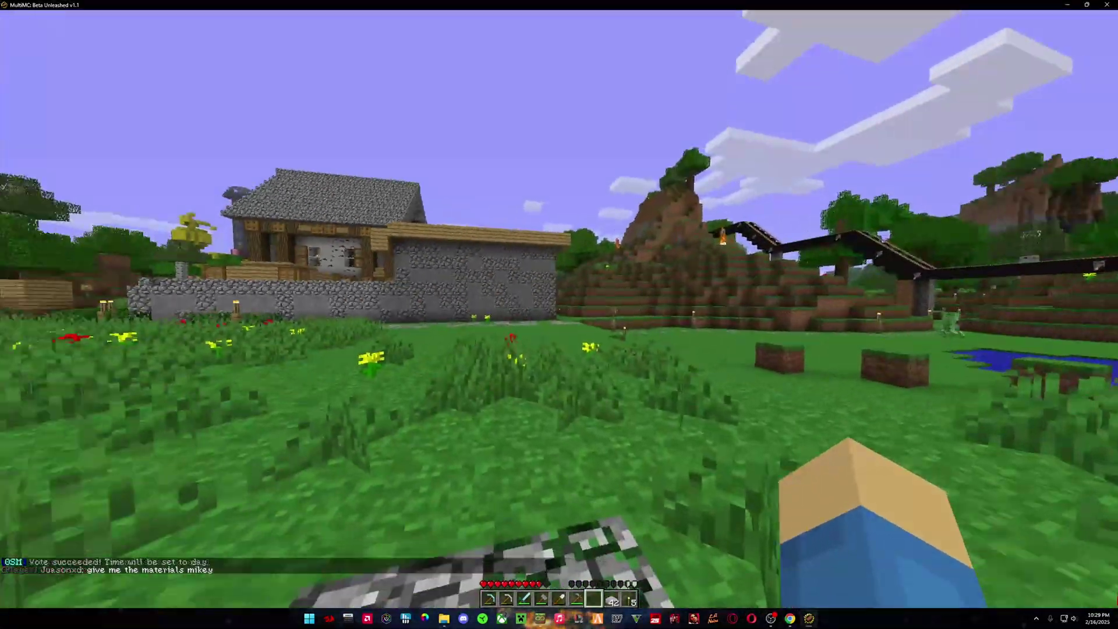
key(w)
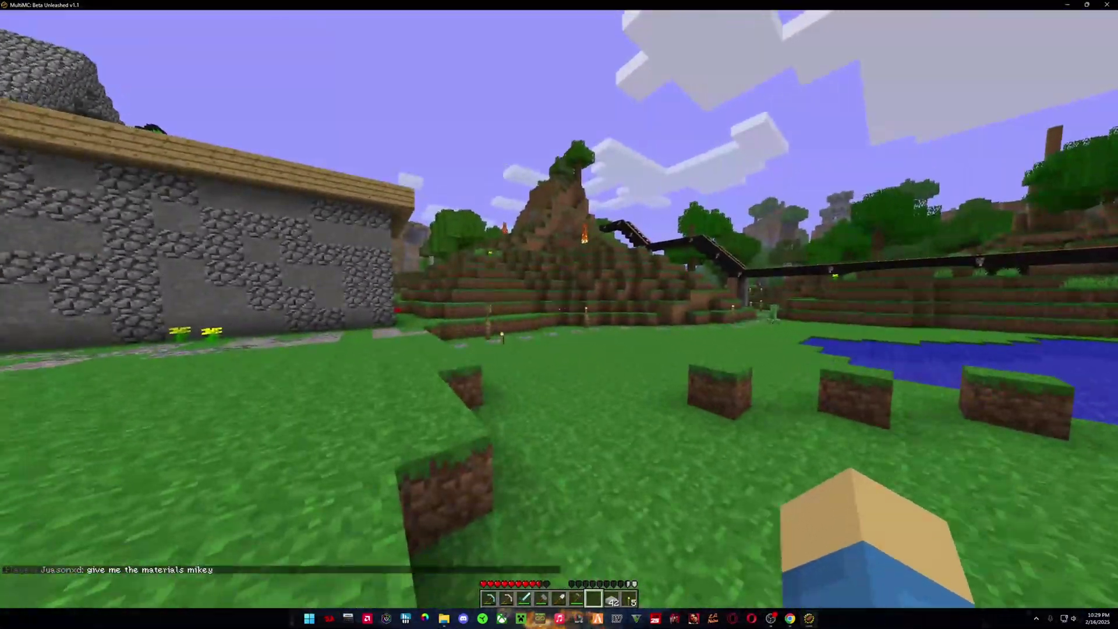
key(w)
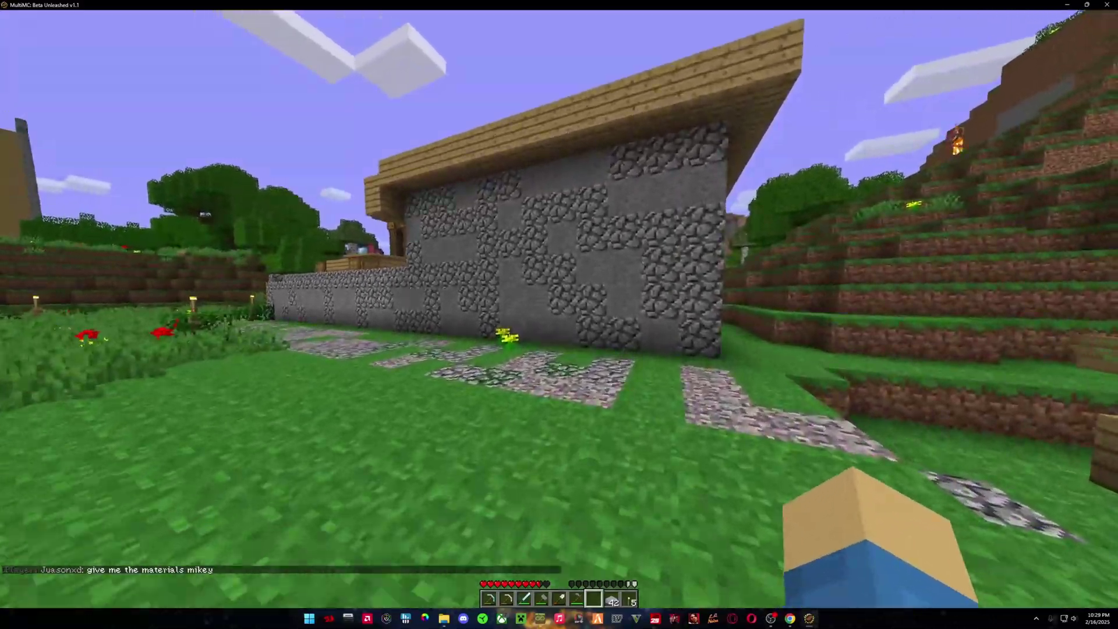
Return along the long stone wall and past the chest to the fenced path facing the green character.
key(w)
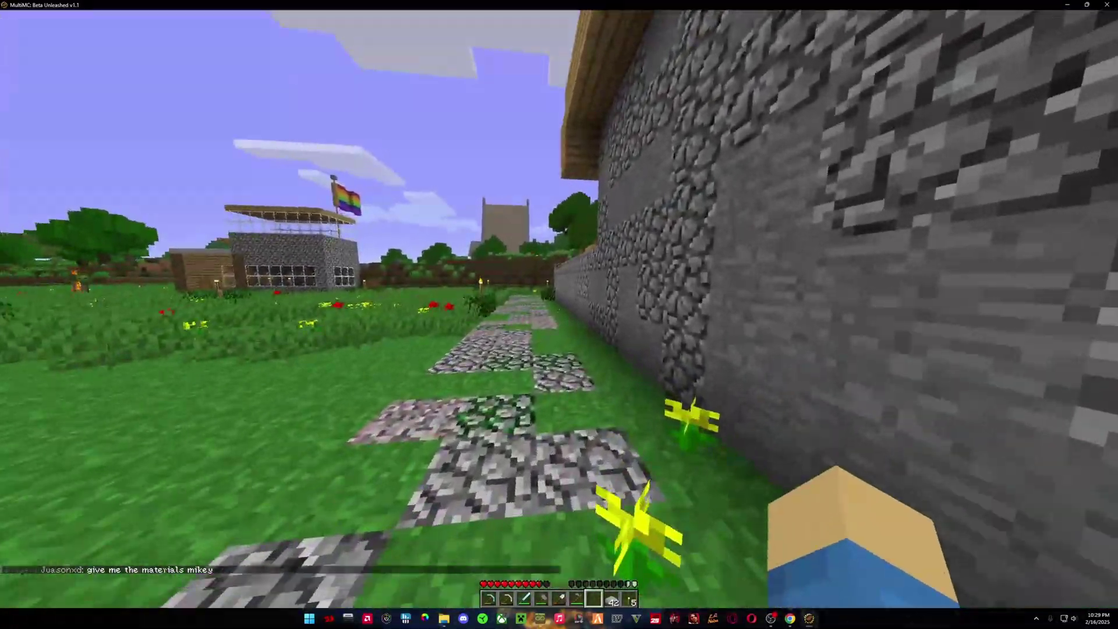
key(w)
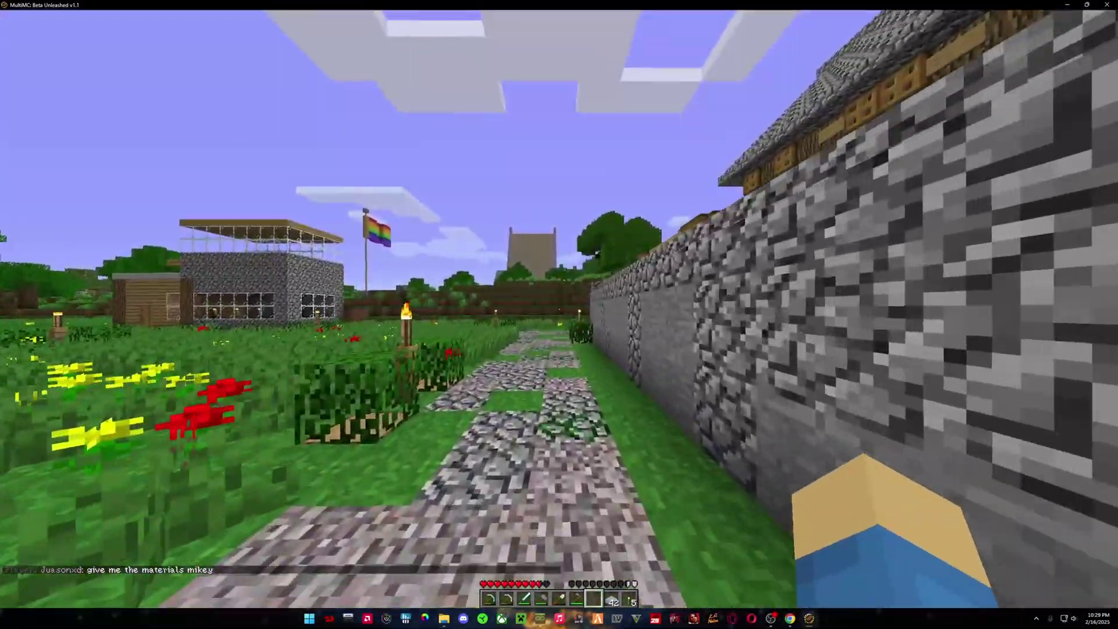
key(w)
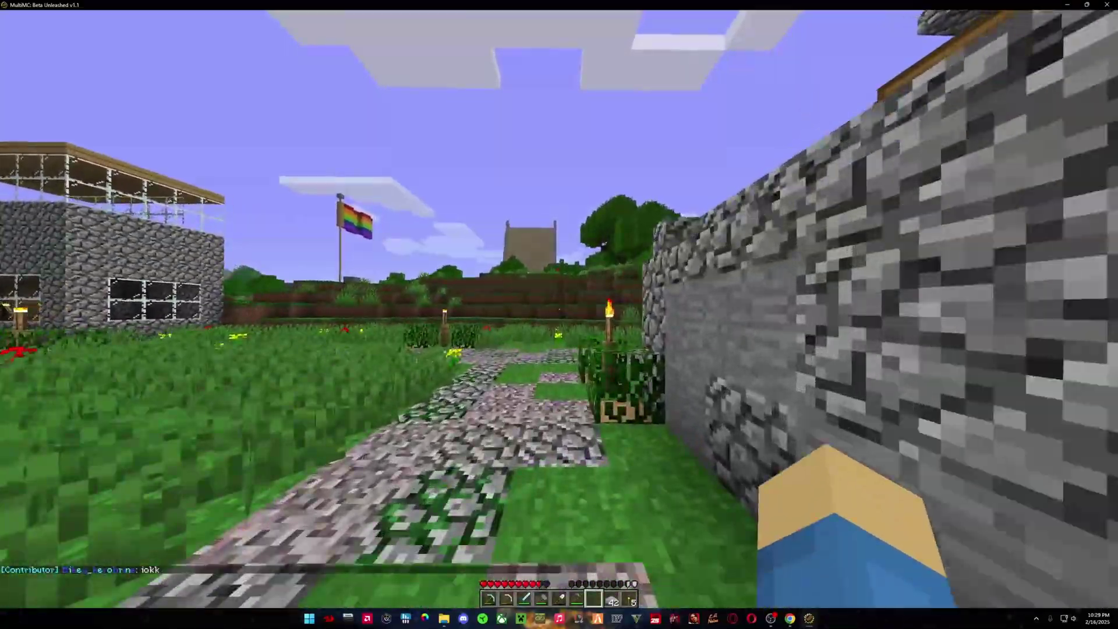
key(w)
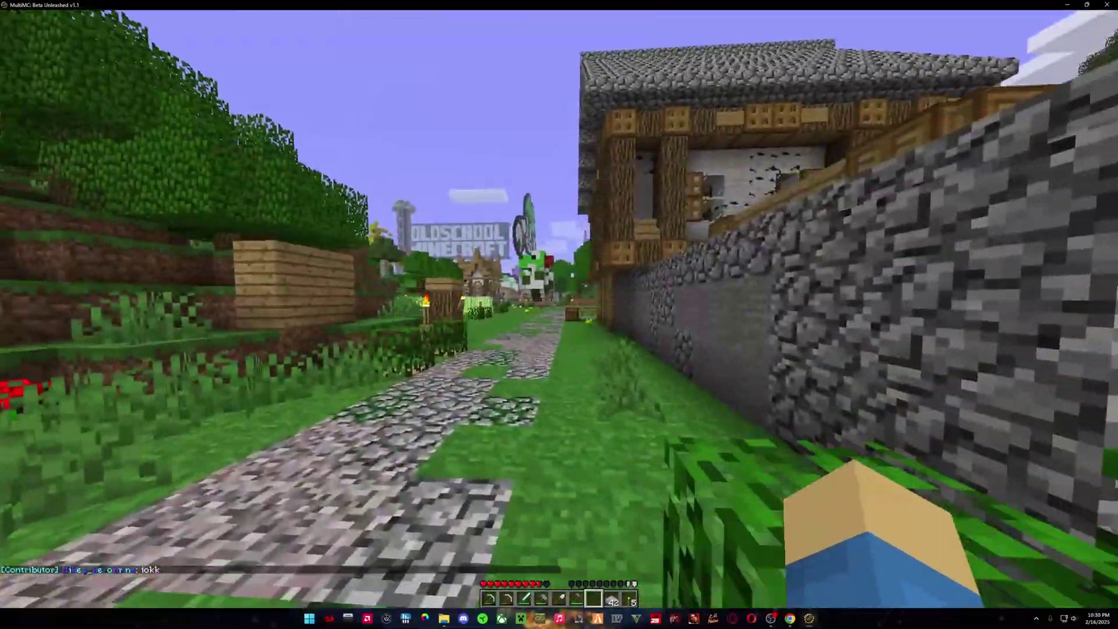
key(w)
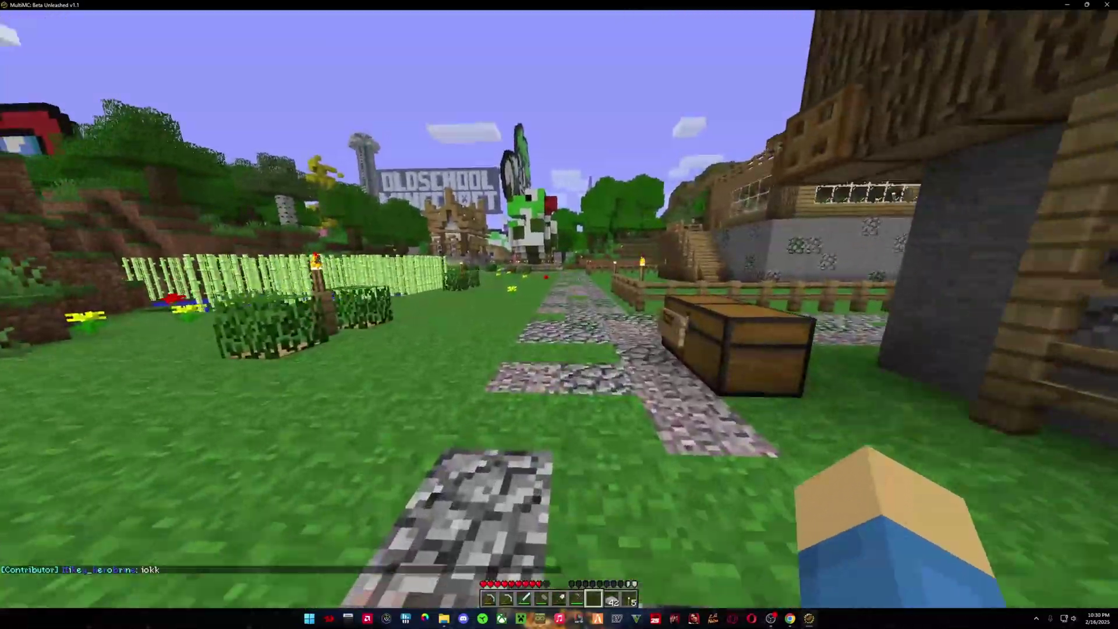
key(w)
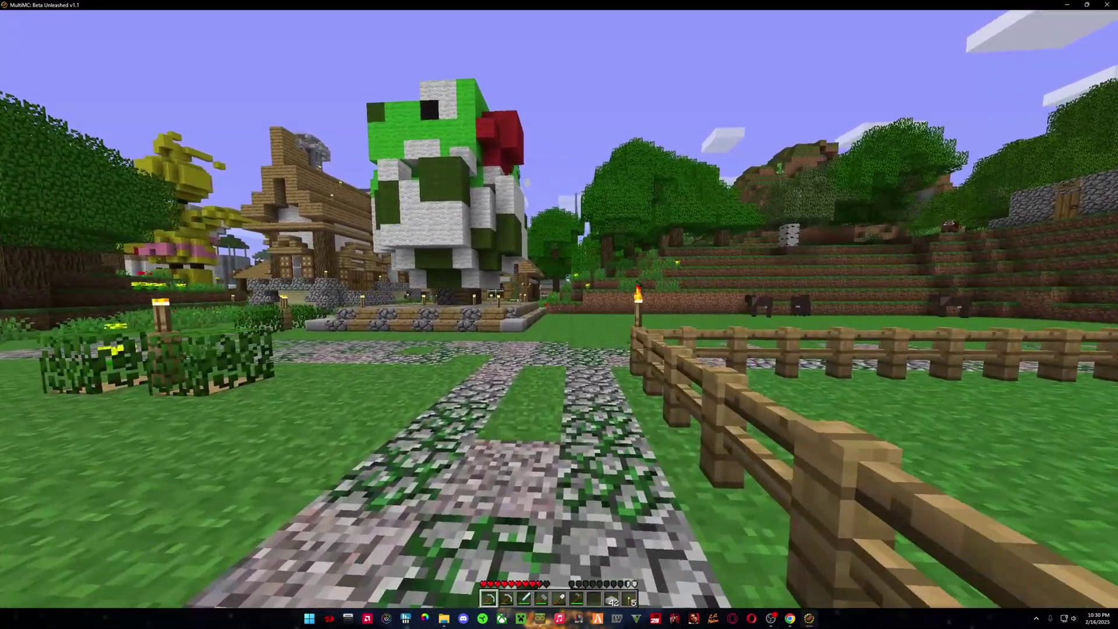
Switch the held hotbar slot and walk past the statue platform, between the timber houses, towards the Old School Minecraft sign.
key(w)
scroll(559, 314, up, 1)
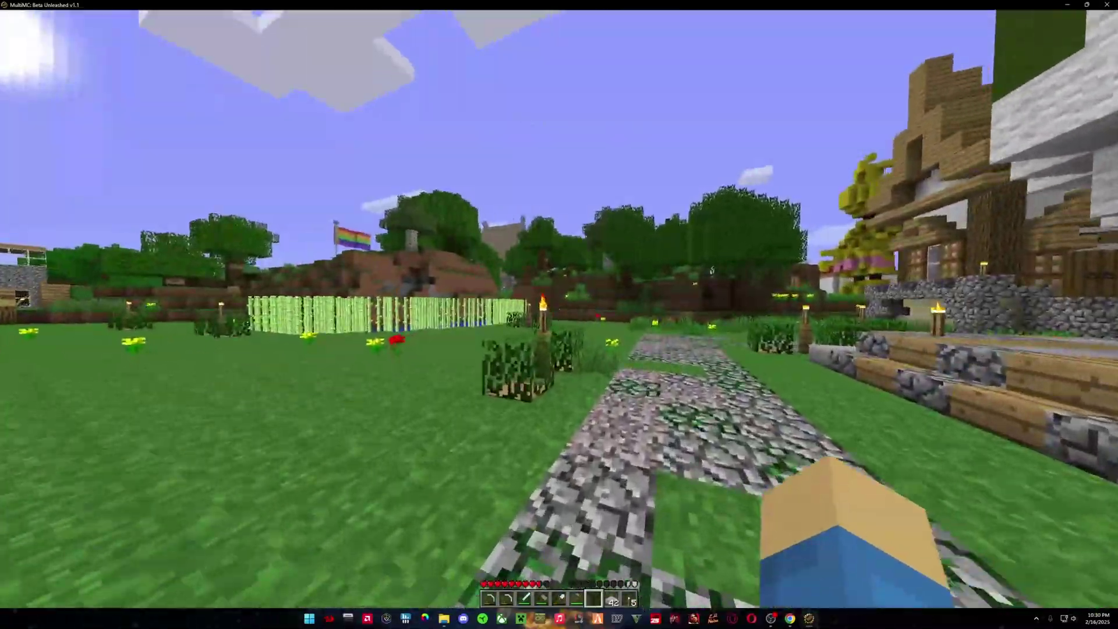
key(w)
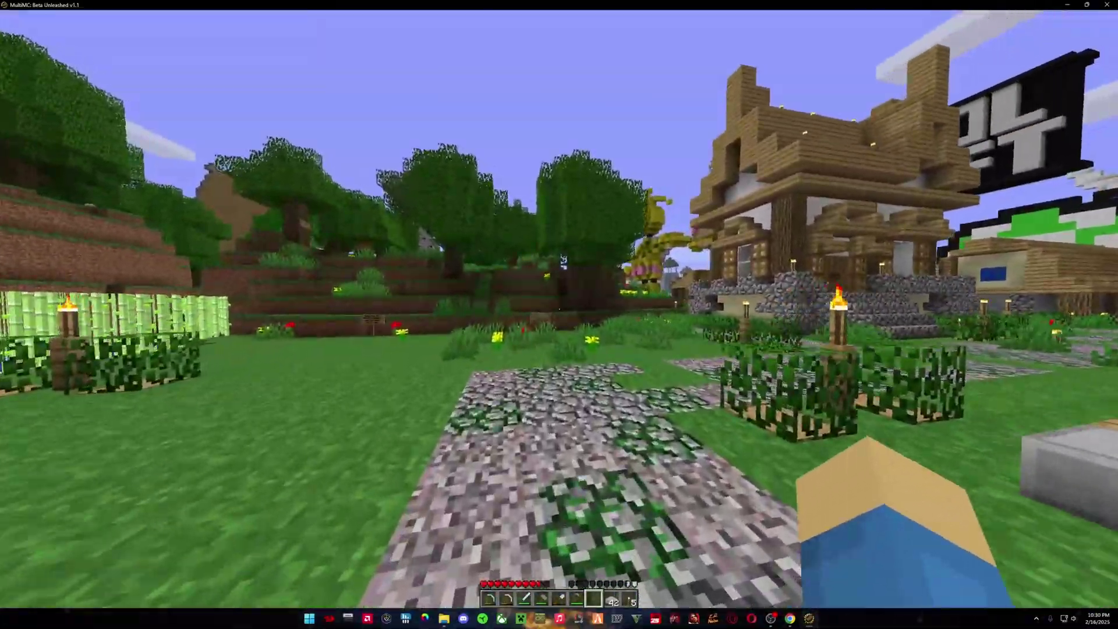
key(w)
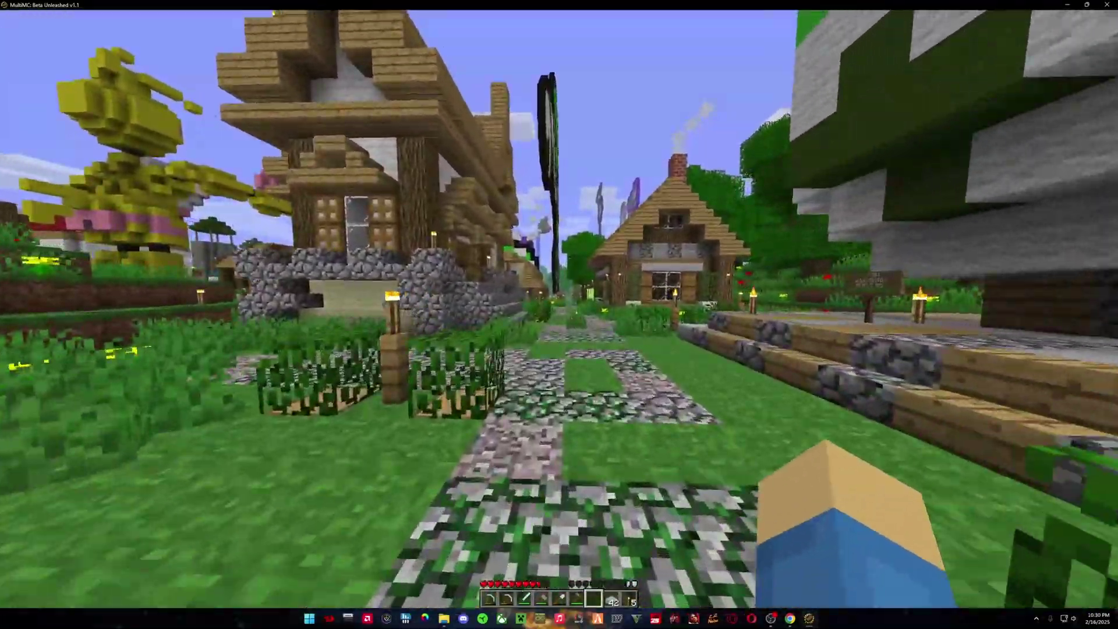
key(w)
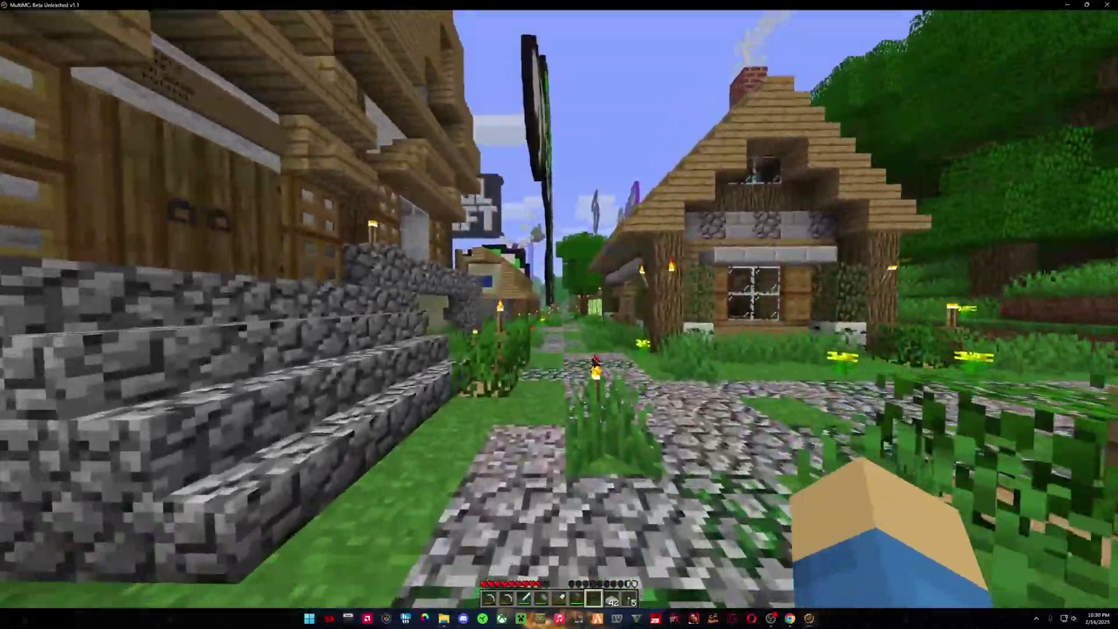
key(w)
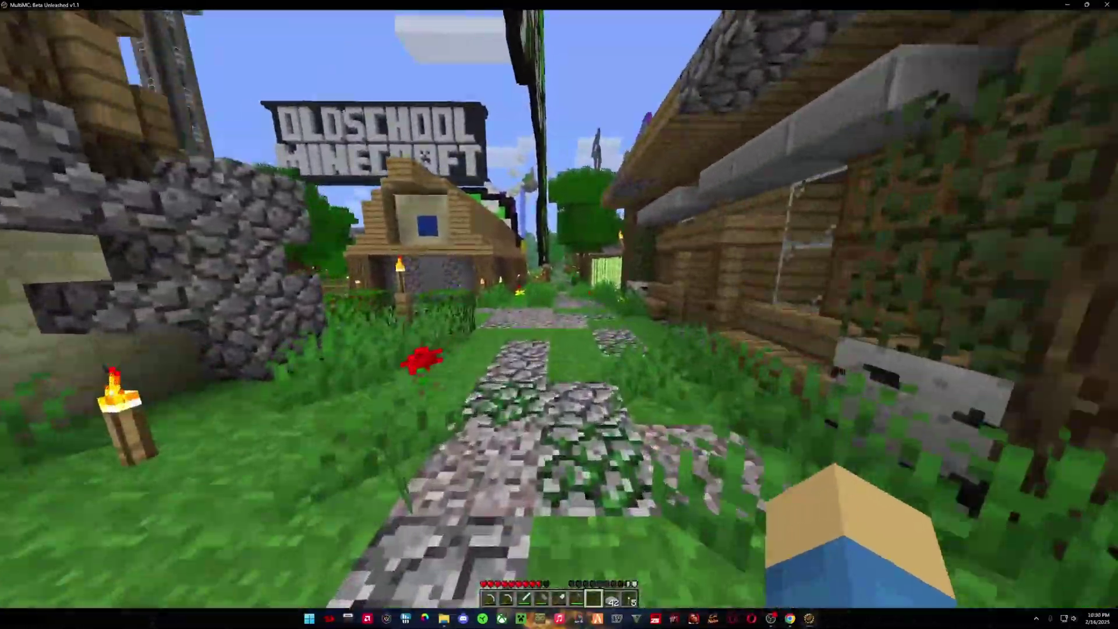